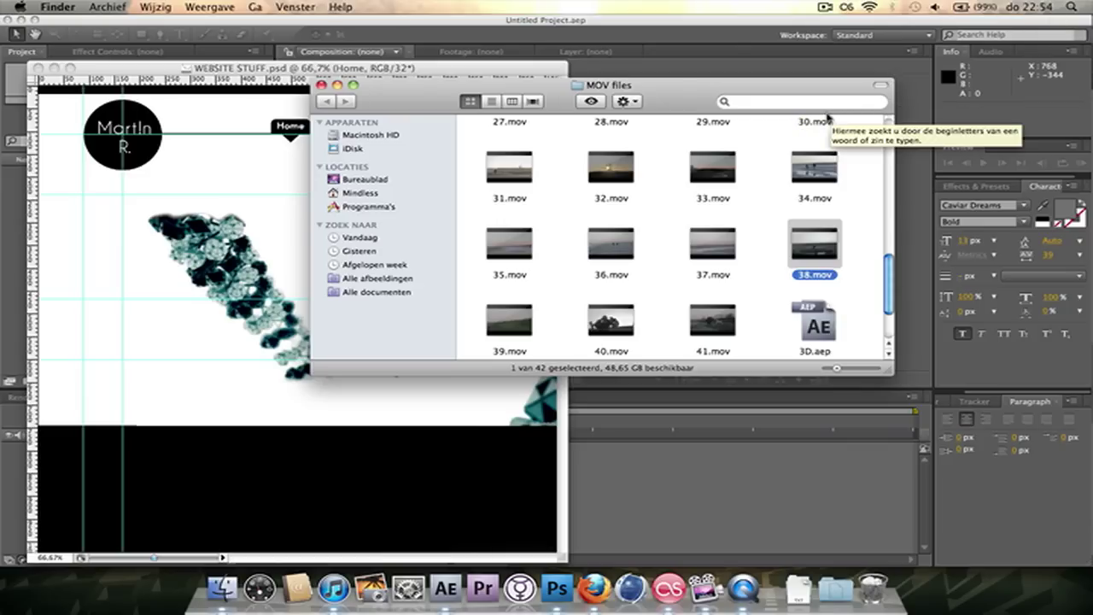
# Step: Bring the empty Untitled After Effects project in front of Finder's MOV files window
pyautogui.click(726, 21)
# Step: Drag 38.mov from the MOV files folder into the After Effects Project panel
pyautogui.click(224, 588)
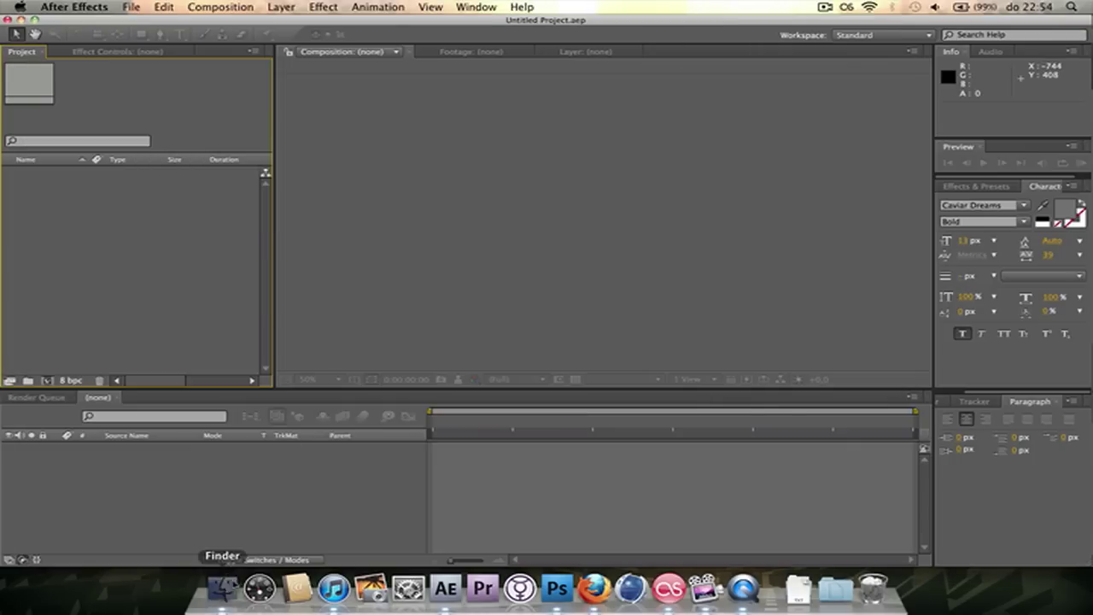
pyautogui.scroll(10, 513, 291)
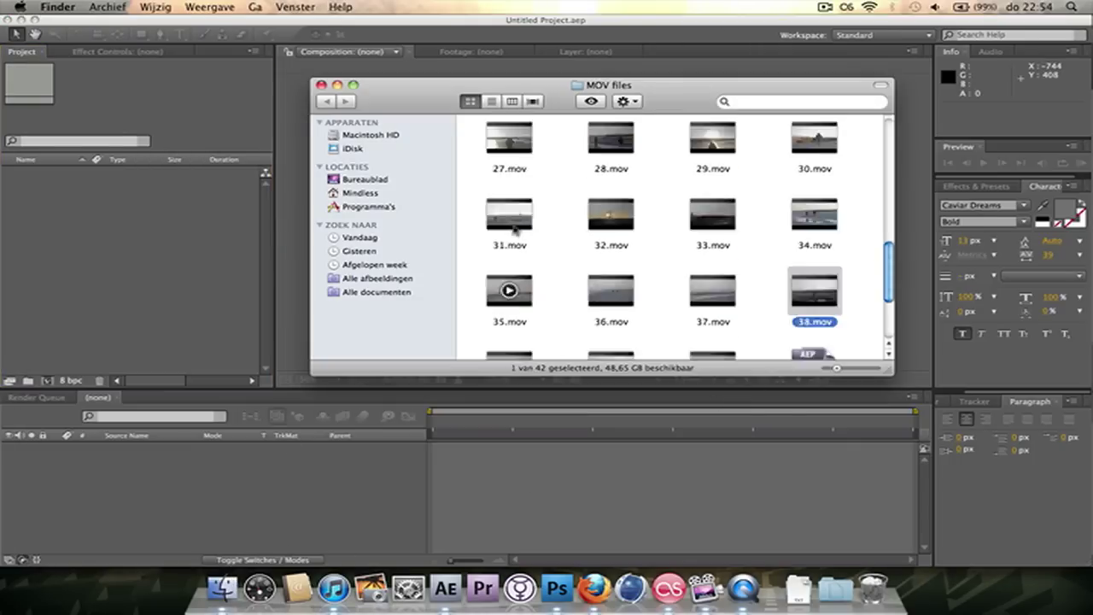
pyautogui.scroll(-10, 586, 229)
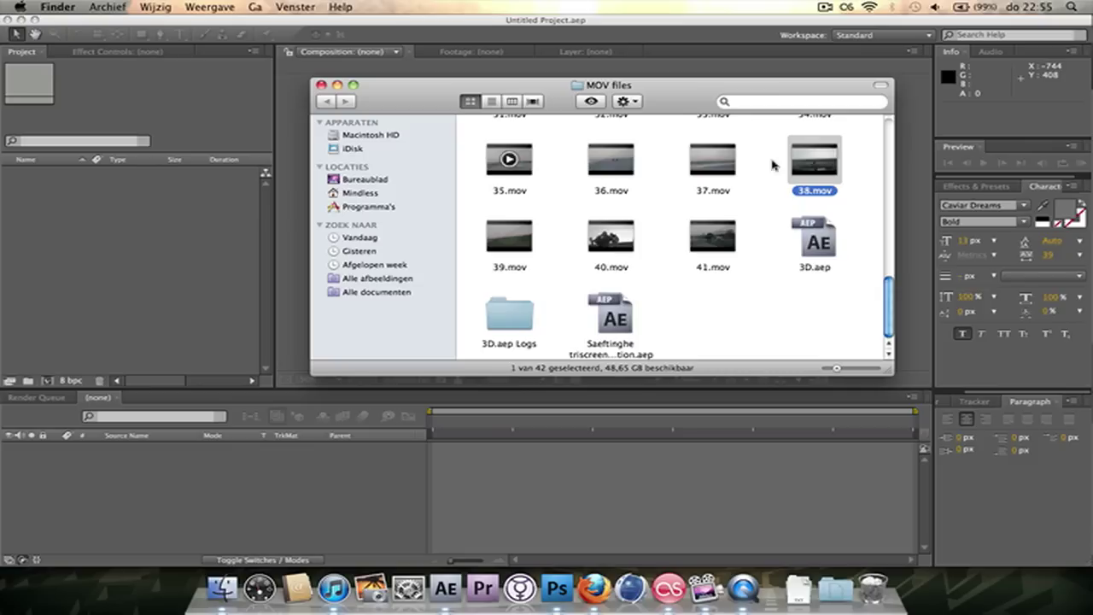
pyautogui.scroll(1, 788, 166)
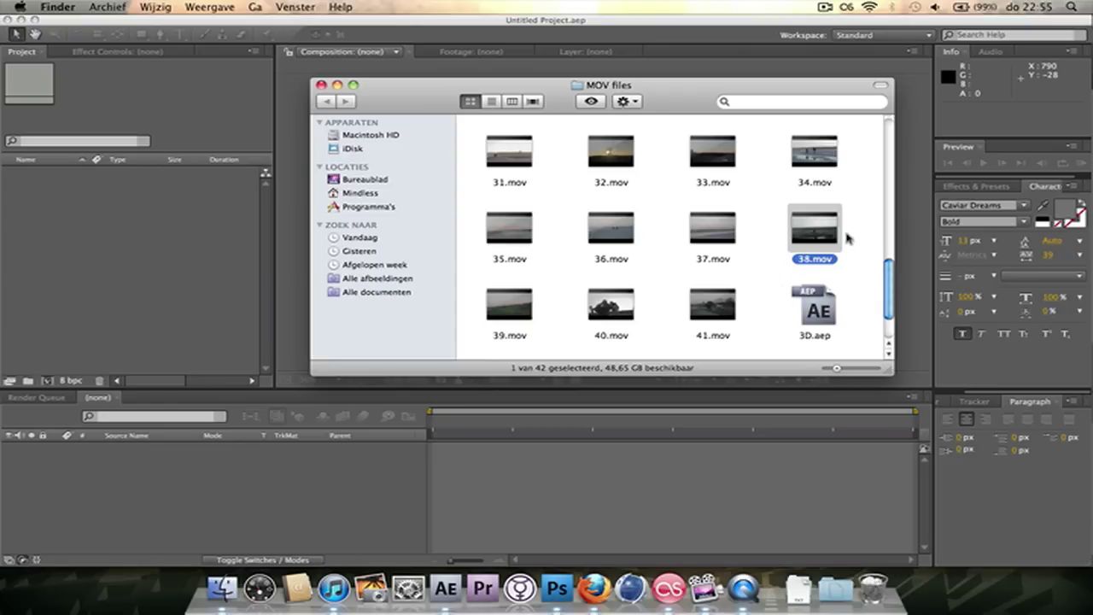
pyautogui.moveTo(818, 244)
pyautogui.moveTo(835, 243); pyautogui.dragTo(83, 237)
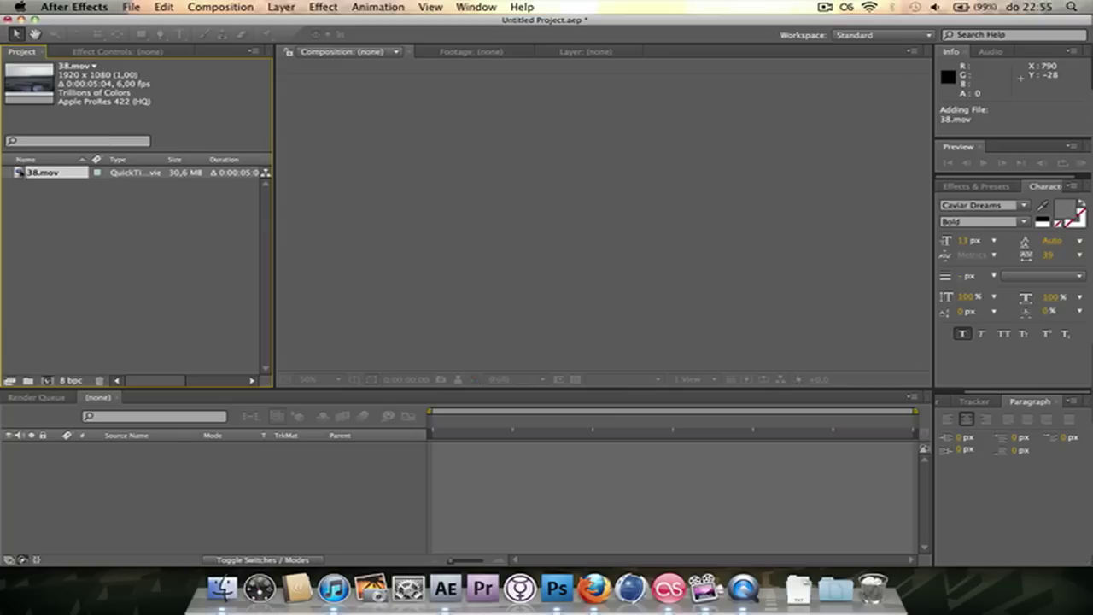
# Step: Build composition 38 from the 38.mov footage and zoom the viewer out to 25%
pyautogui.moveTo(20, 173); pyautogui.dragTo(52, 153)
pyautogui.moveTo(17, 175); pyautogui.dragTo(47, 382)
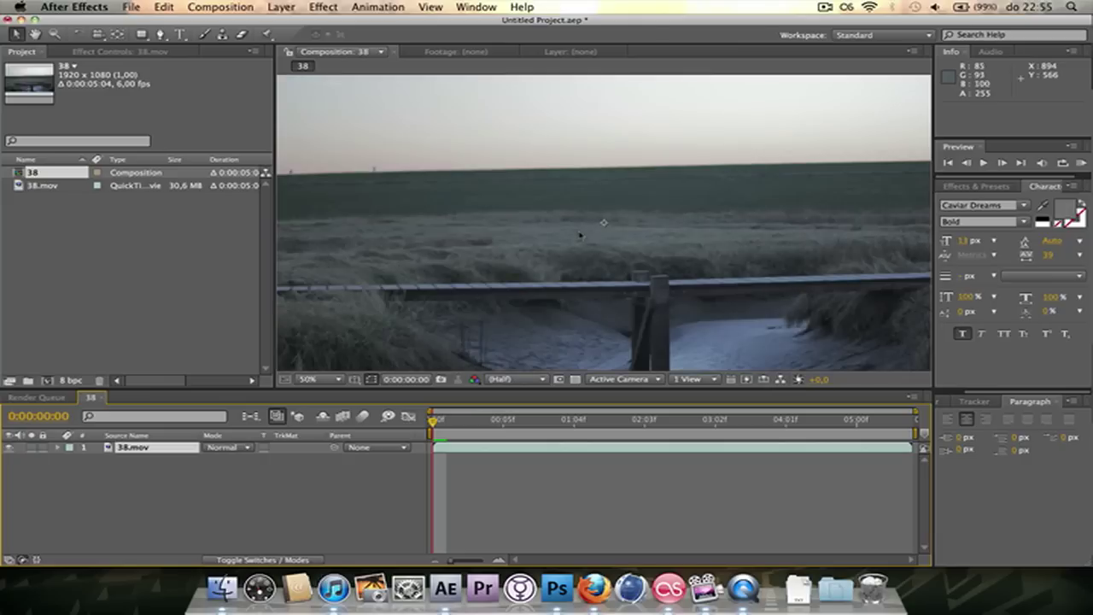
pyautogui.press(',')
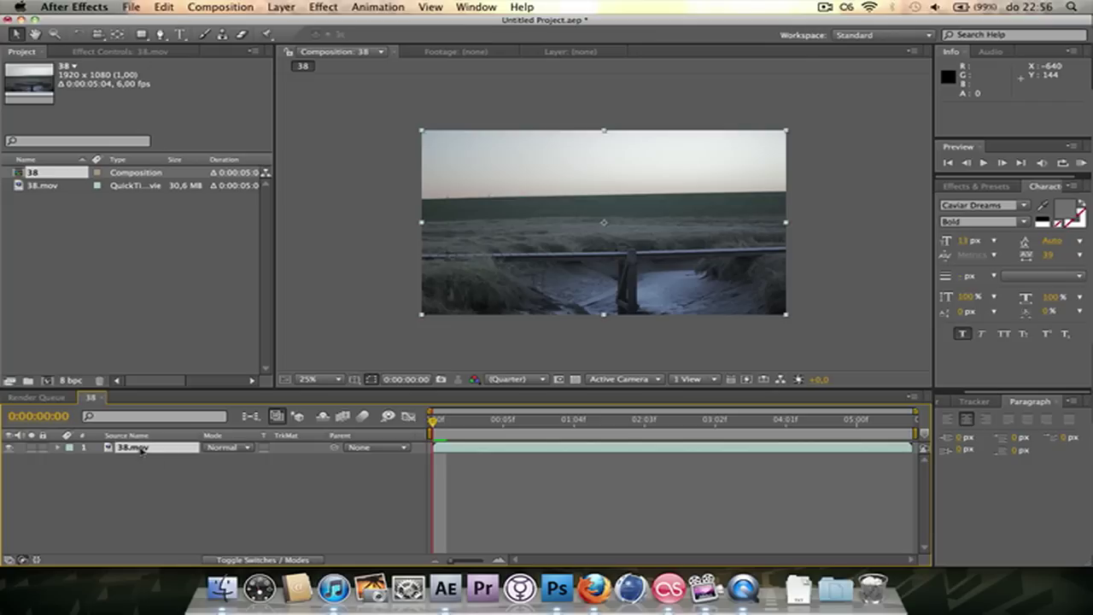
# Step: Add a 300 × 300 px white solid above 38.mov, then zoom the viewer to 50%
pyautogui.press('super+y')
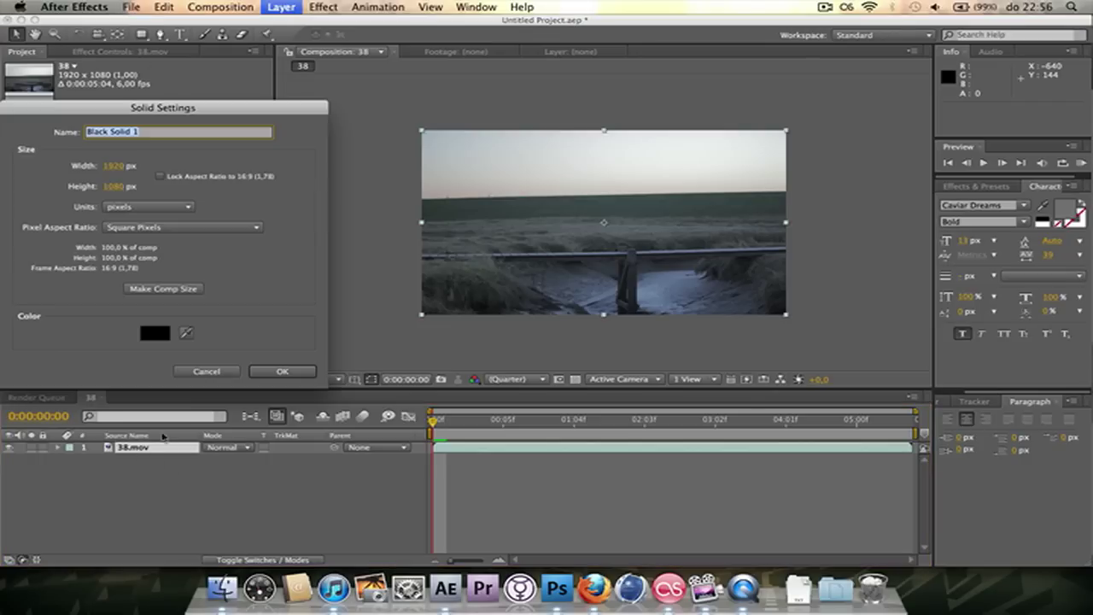
pyautogui.press('Tab')
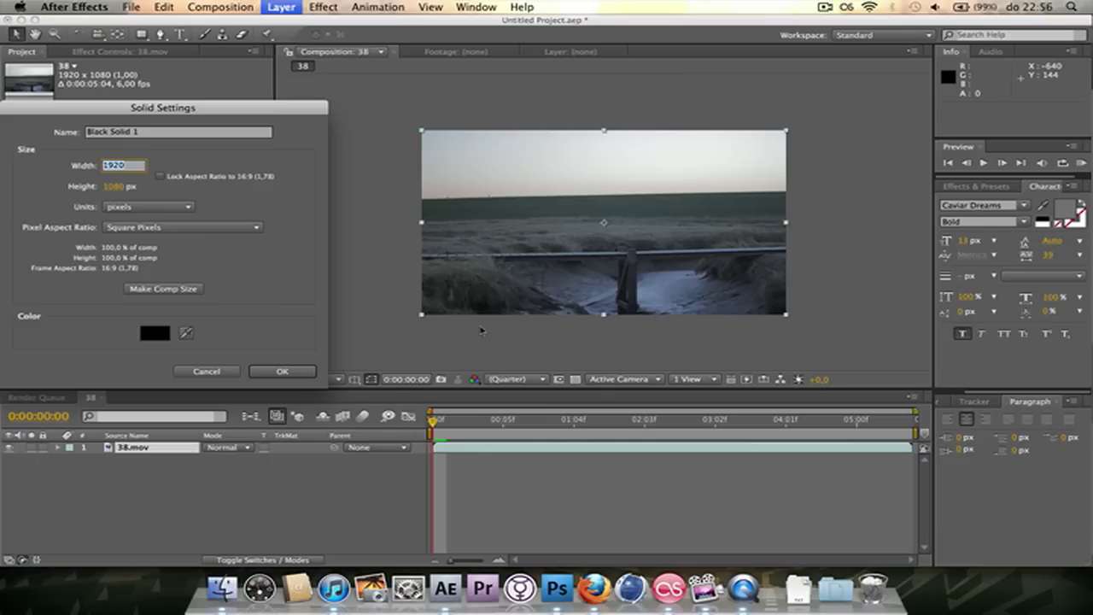
pyautogui.write('300')
pyautogui.press('Tab')
pyautogui.write('300')
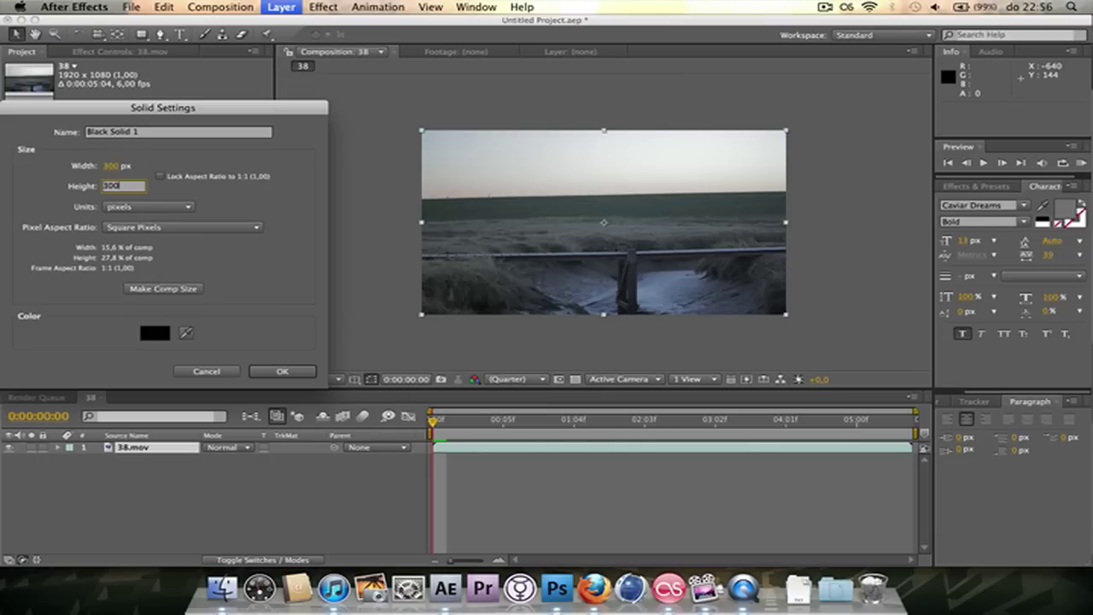
pyautogui.press('Return')
pyautogui.click(156, 335)
pyautogui.click(14, 129)
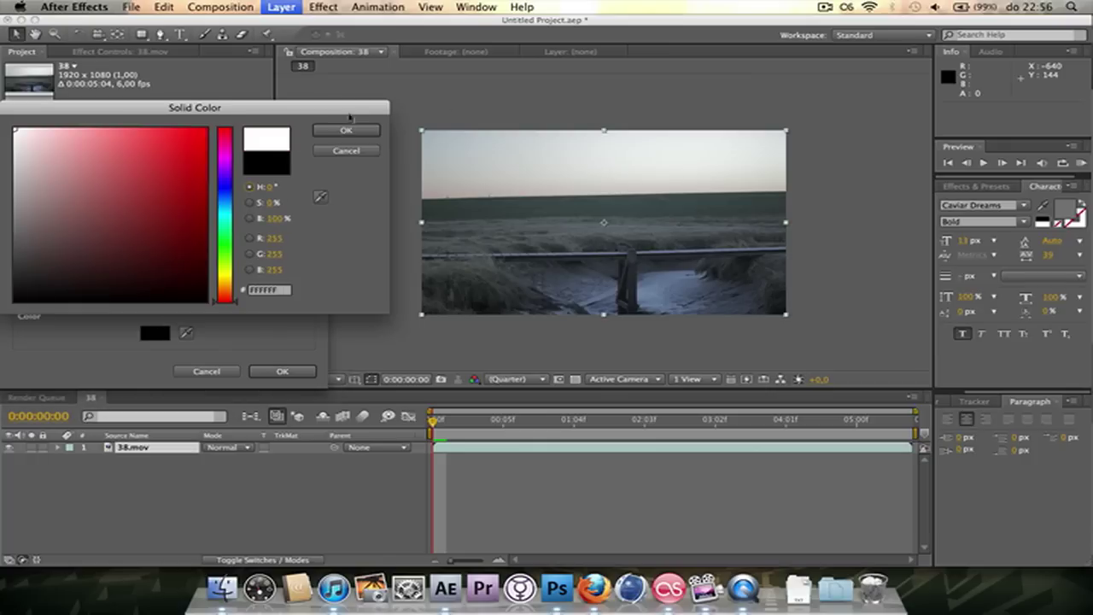
pyautogui.click(346, 130)
pyautogui.click(281, 371)
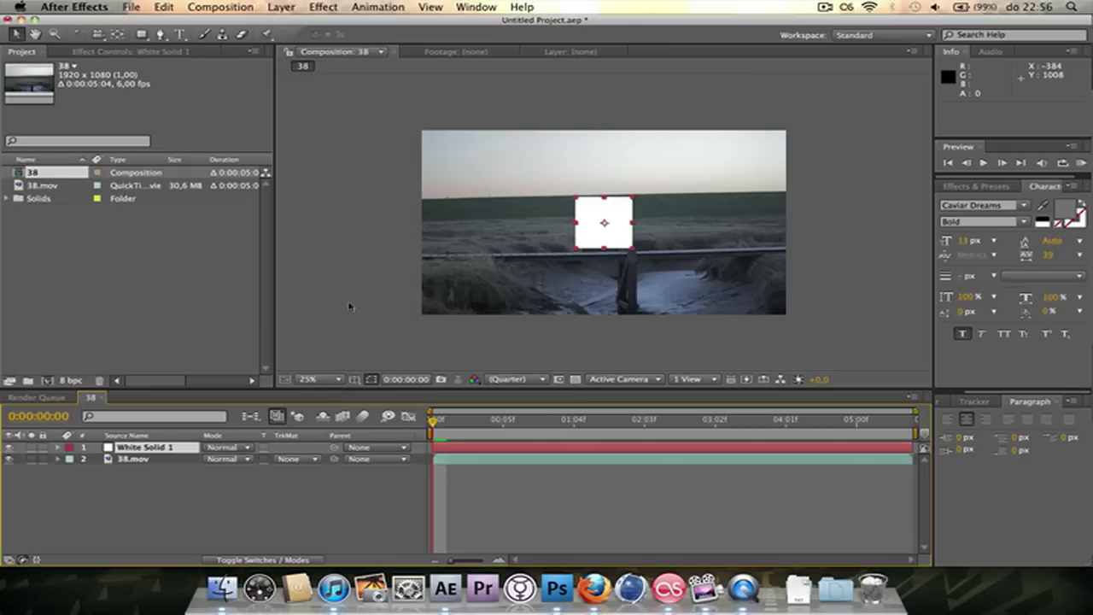
pyautogui.press('.')
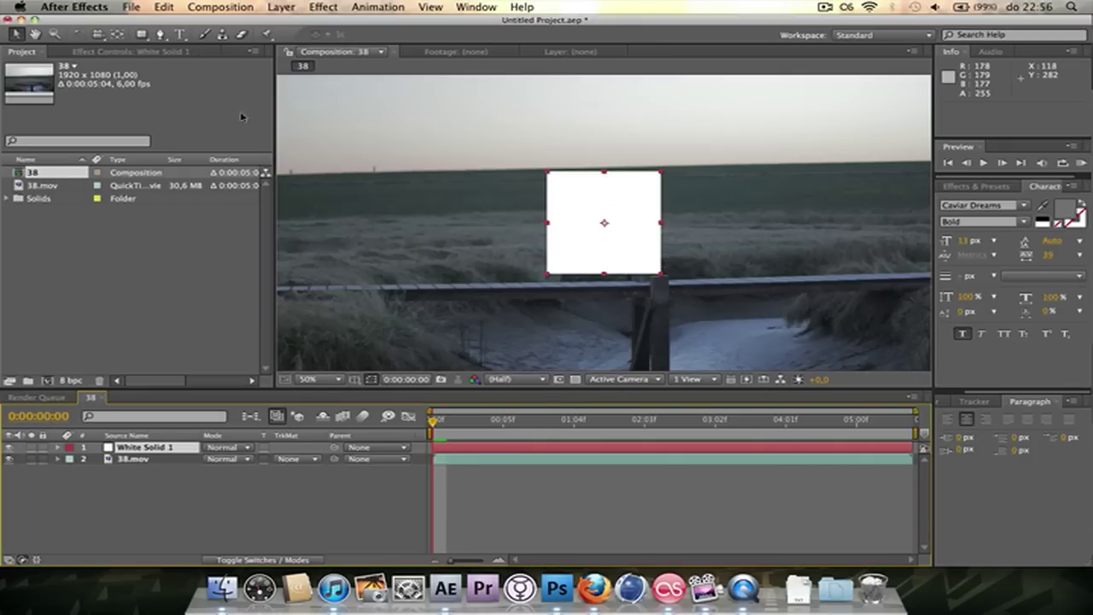
# Step: Fit an elliptical mask to White Solid 1 using the Ellipse tool
pyautogui.moveTo(142, 35); pyautogui.dragTo(200, 64)
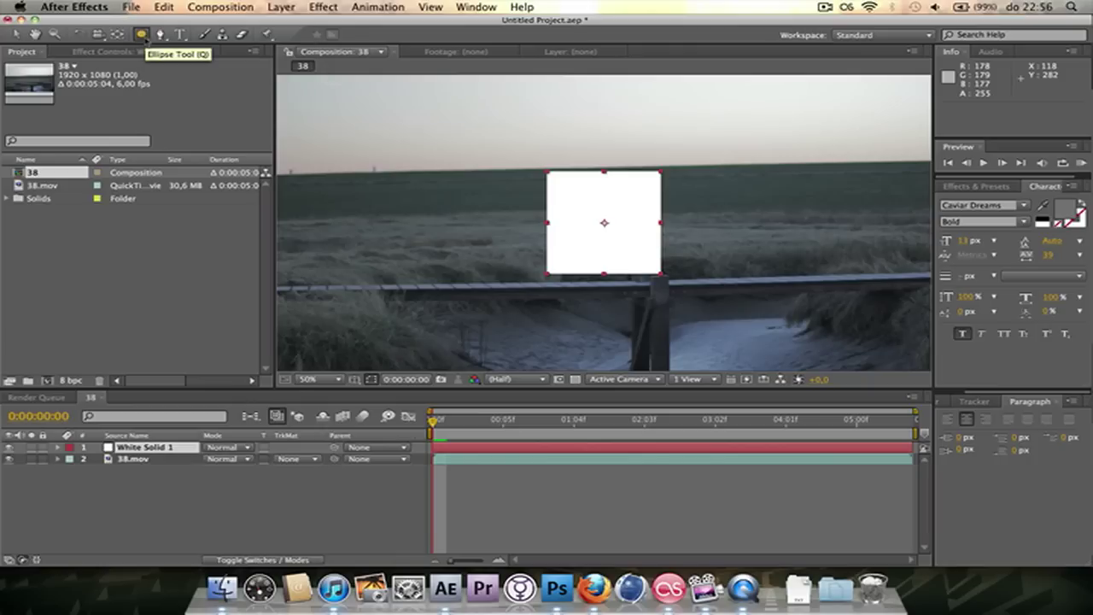
pyautogui.doubleClick(142, 34)
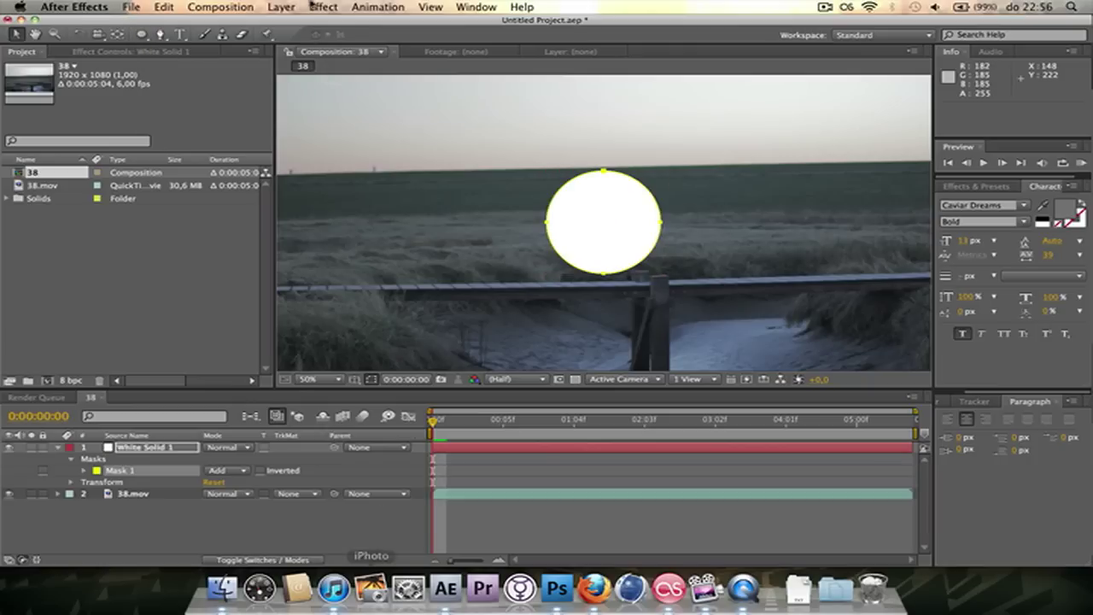
pyautogui.moveTo(141, 34); pyautogui.dragTo(205, 64)
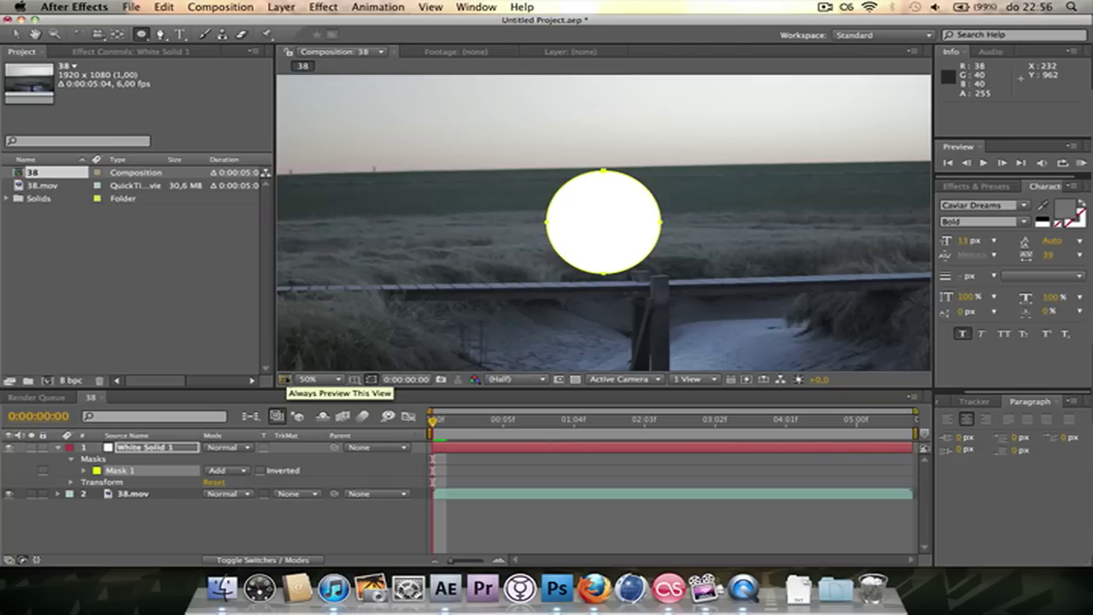
pyautogui.click(187, 449)
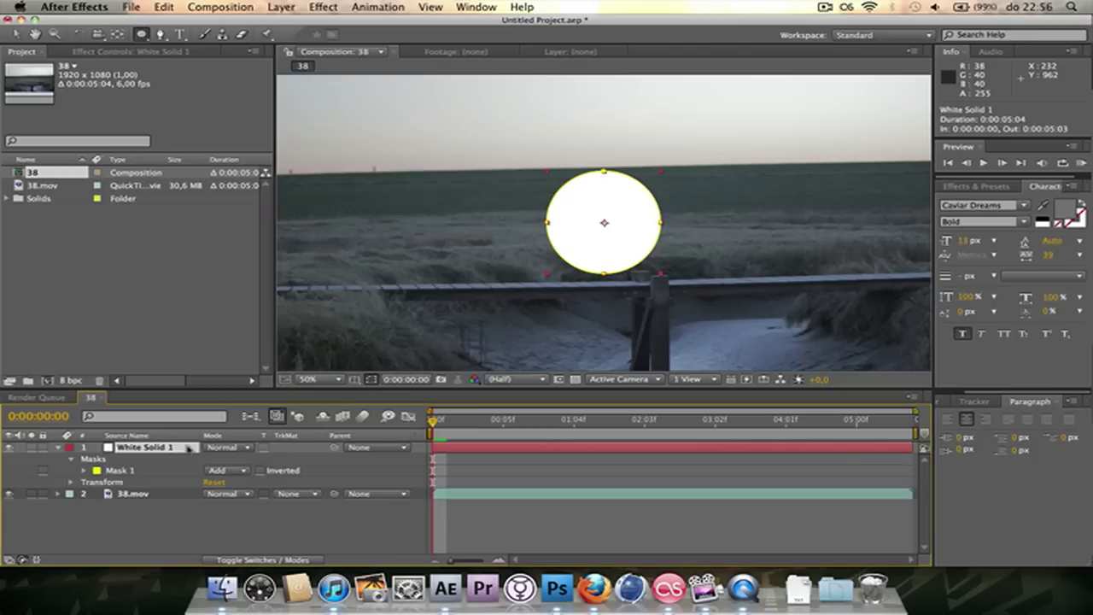
pyautogui.press('super+shift+y')
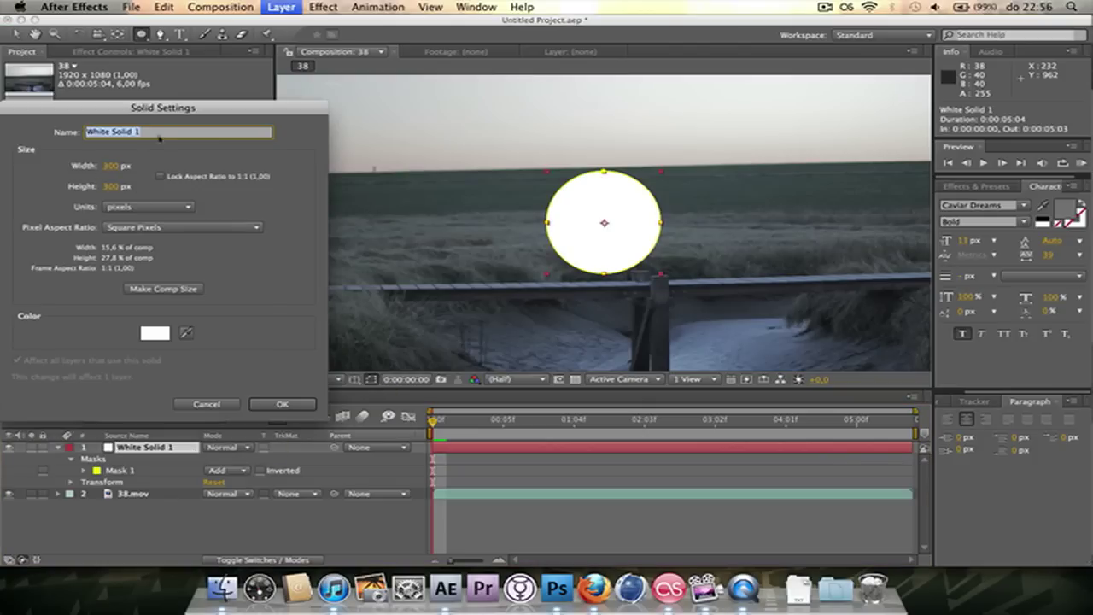
pyautogui.click(282, 404)
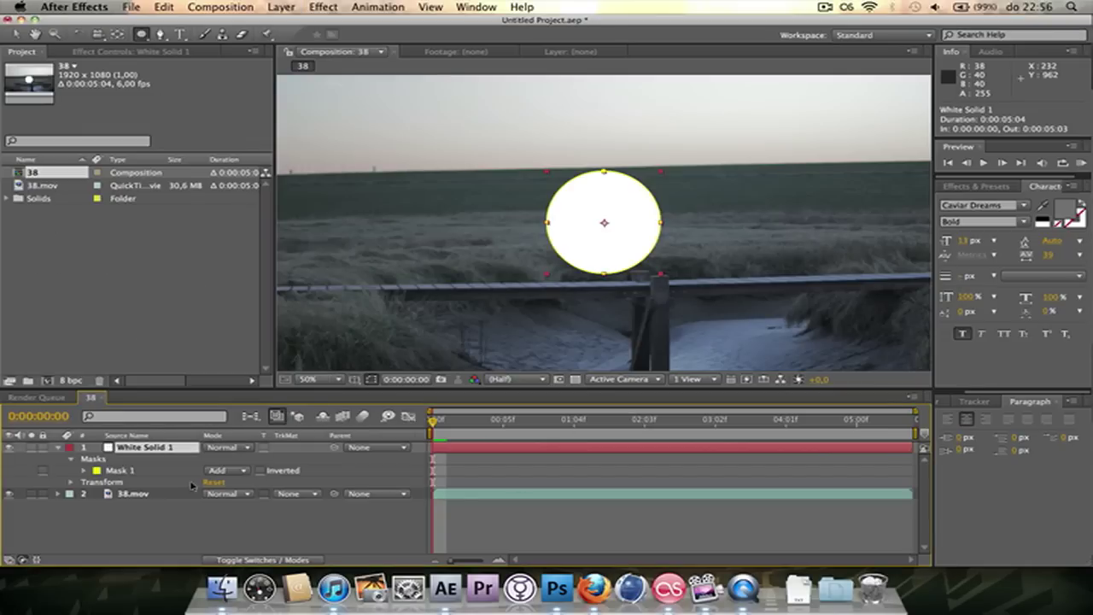
# Step: Duplicate Mask 1 as a subtracted Mask 2 with -21 px expansion to hollow the circle
pyautogui.click(119, 471)
pyautogui.press('super+d')
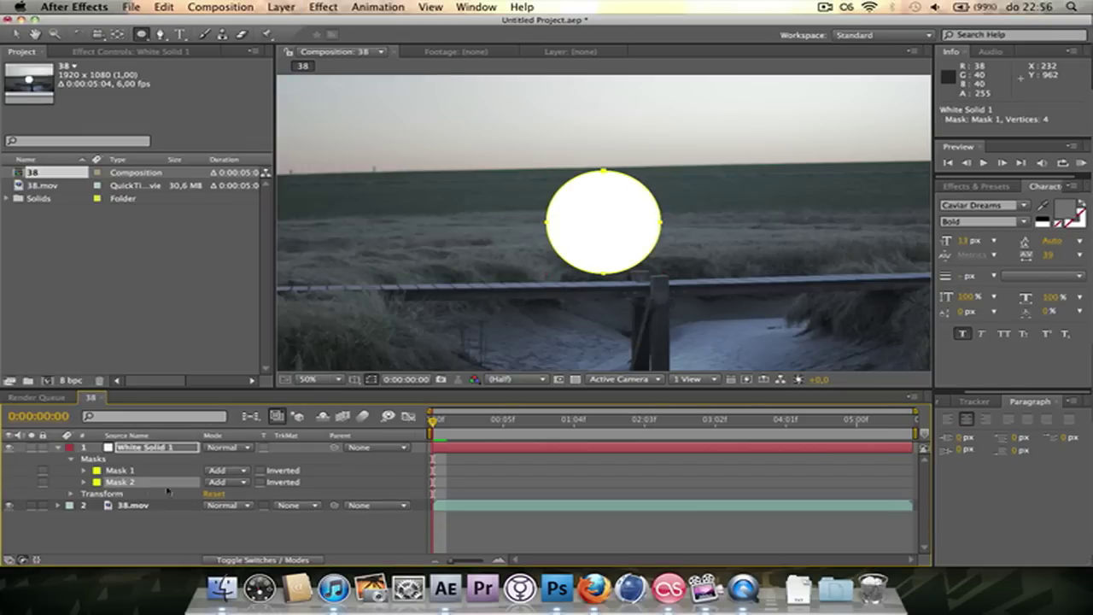
pyautogui.click(227, 482)
pyautogui.click(227, 494)
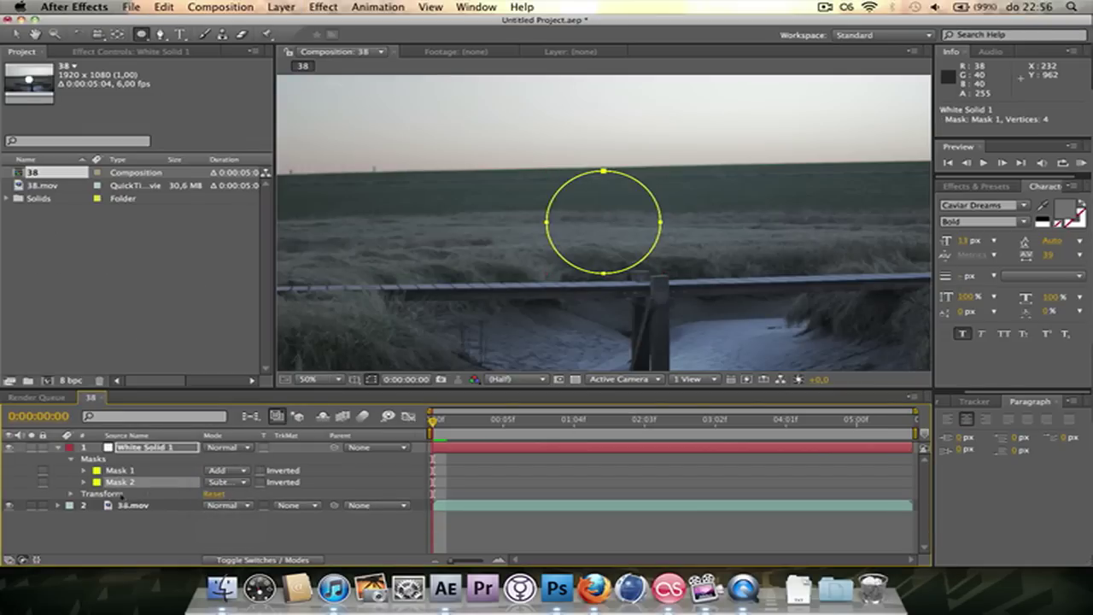
pyautogui.click(84, 482)
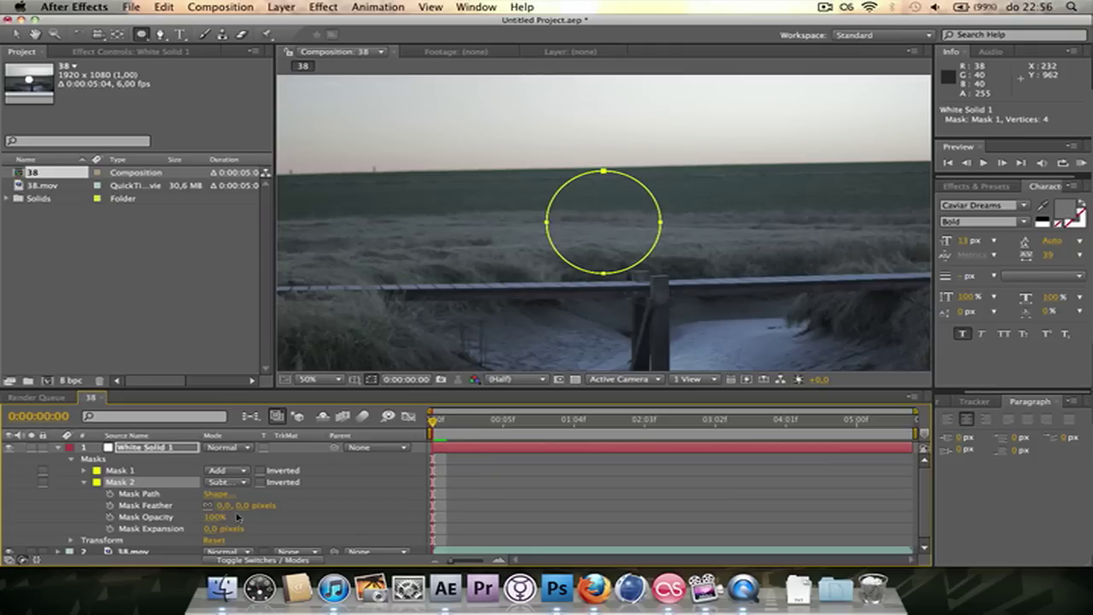
pyautogui.click(234, 506)
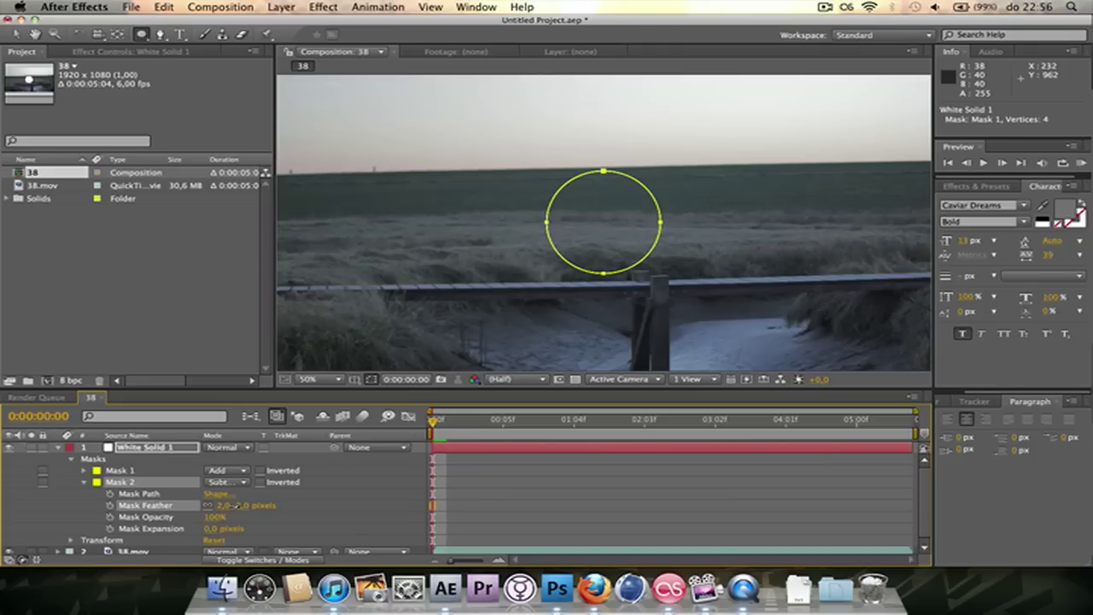
pyautogui.moveTo(236, 506); pyautogui.dragTo(209, 521)
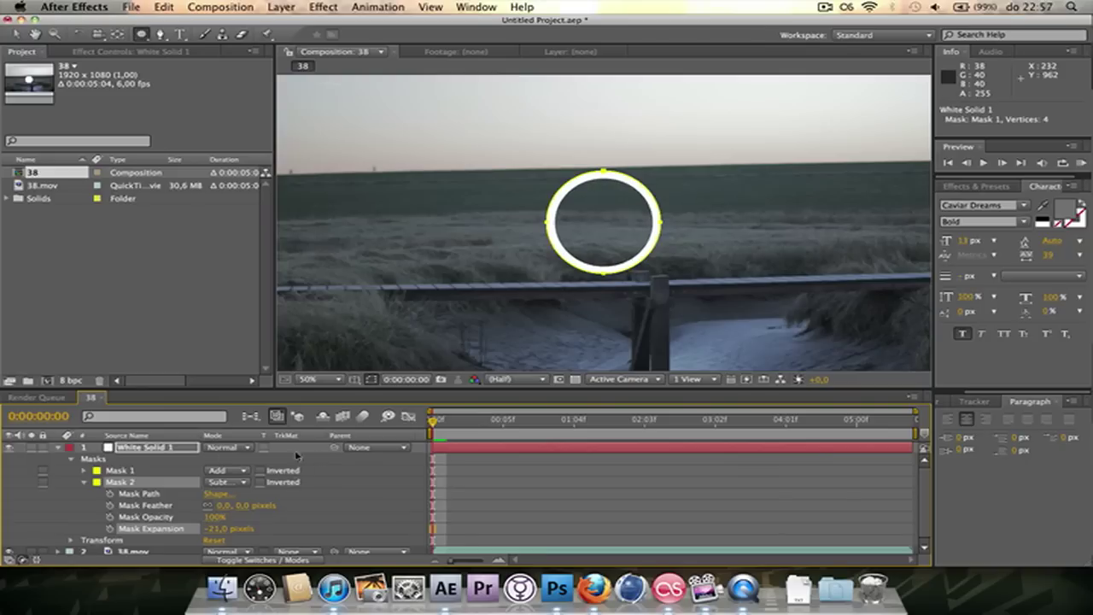
# Step: Duplicate the white ring layer and recolour the top copy pure red
pyautogui.click(181, 446)
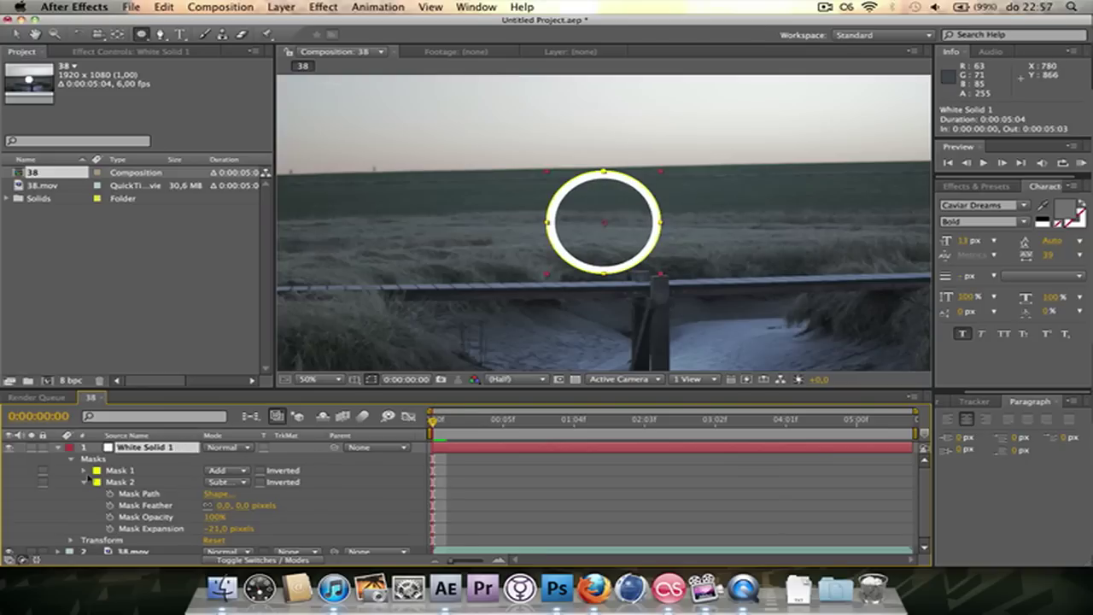
pyautogui.click(58, 447)
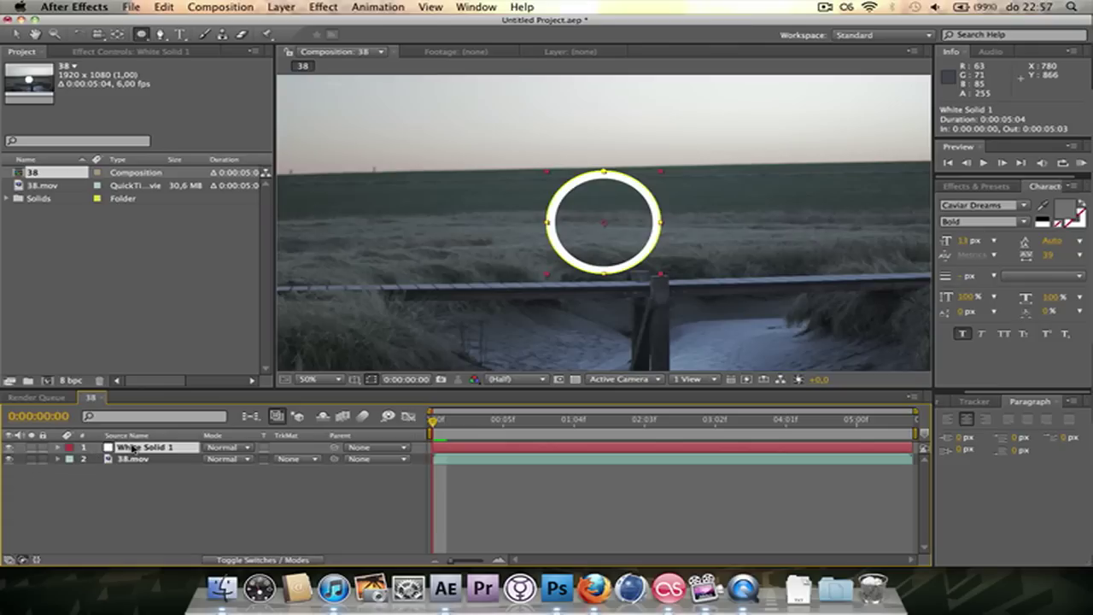
pyautogui.press('super+d')
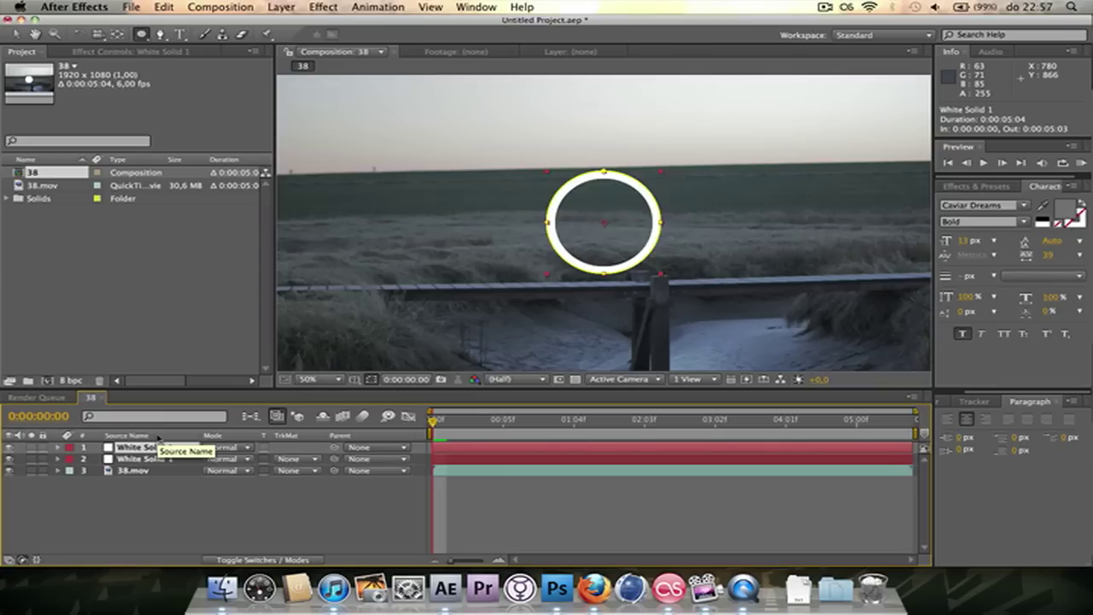
pyautogui.press('super+shift+y')
pyautogui.click(155, 332)
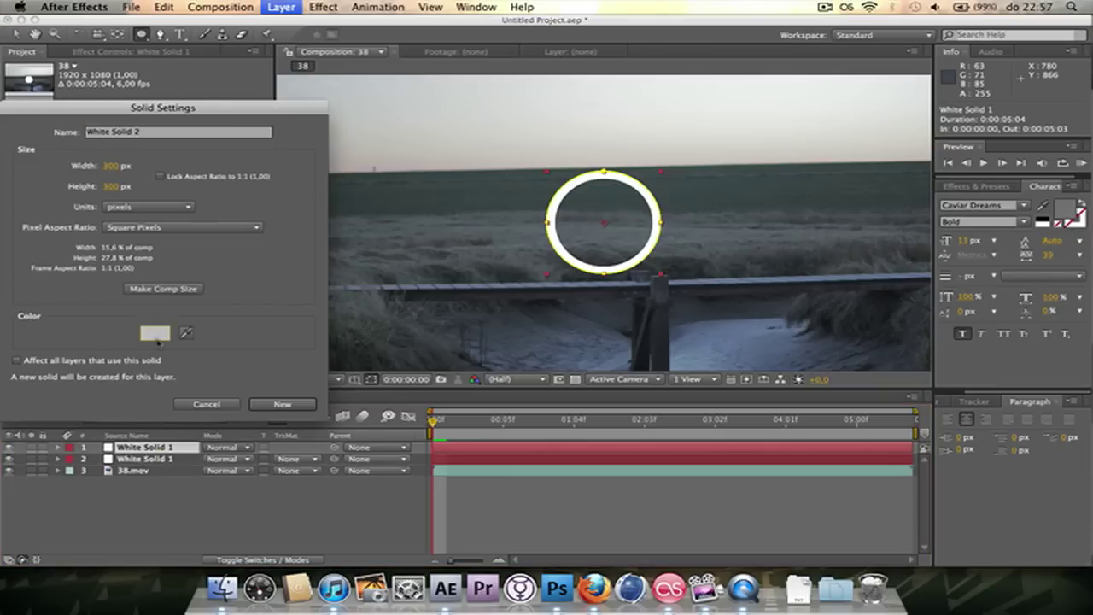
pyautogui.click(205, 130)
pyautogui.click(347, 130)
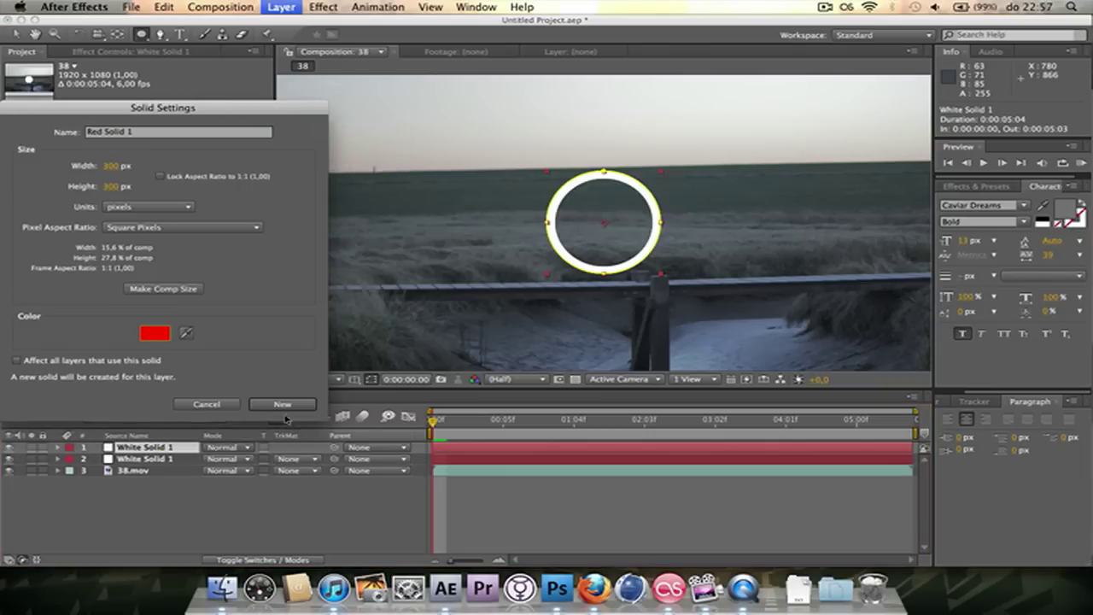
pyautogui.click(283, 404)
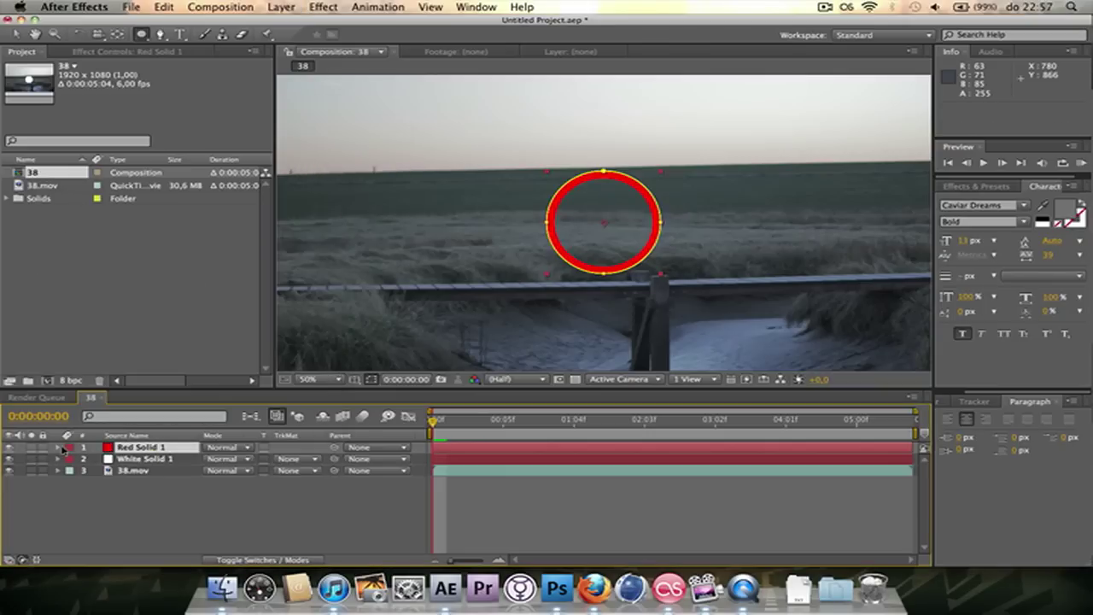
# Step: Scale the red ring to 143% so it surrounds the white ring
pyautogui.click(58, 448)
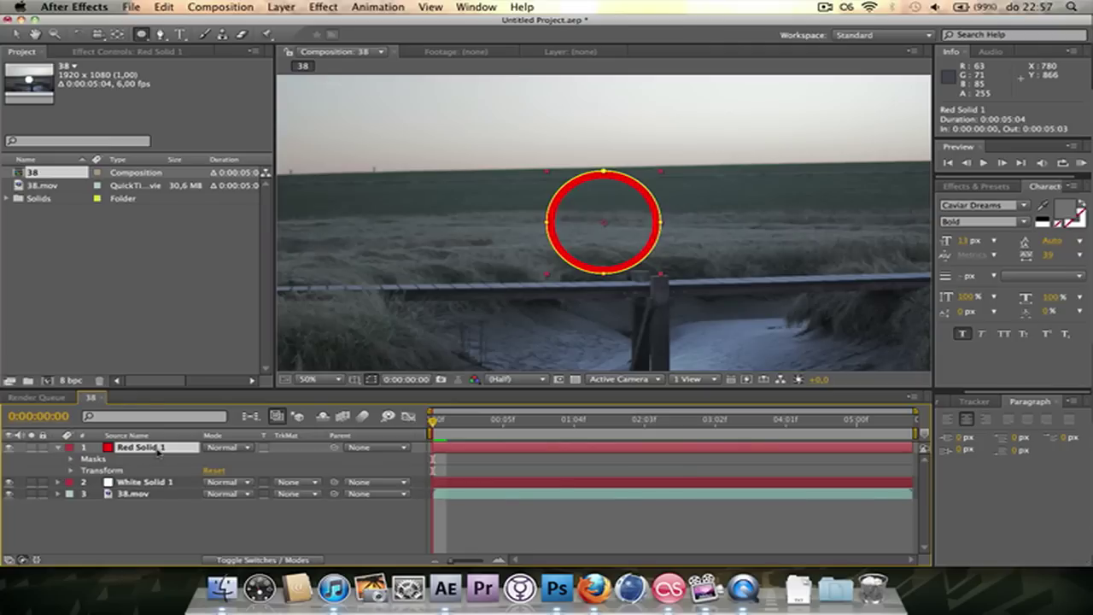
pyautogui.press('s')
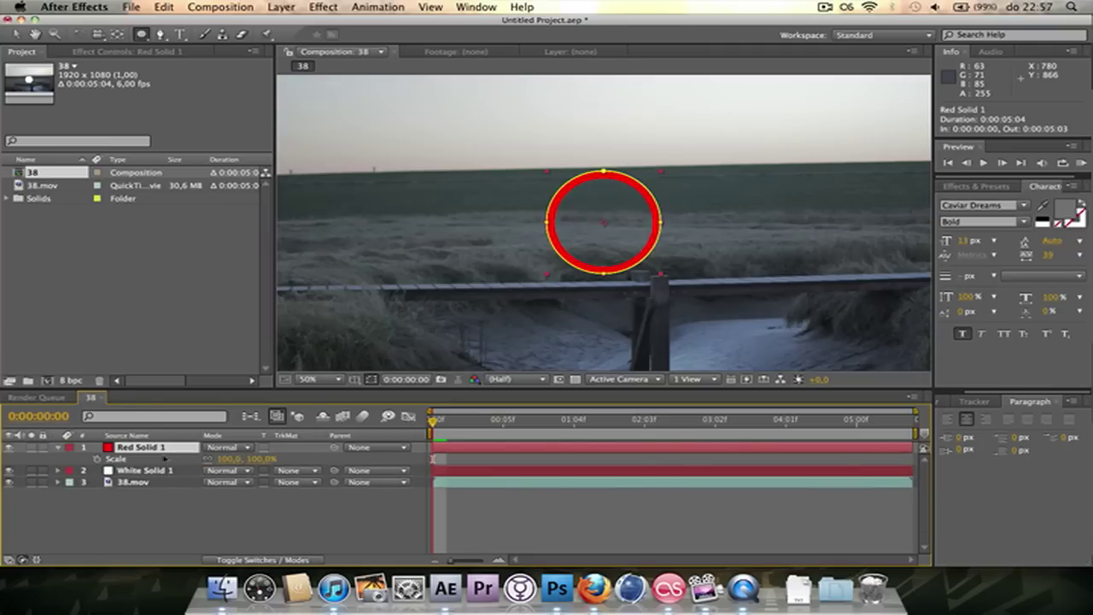
pyautogui.moveTo(252, 465); pyautogui.dragTo(289, 465)
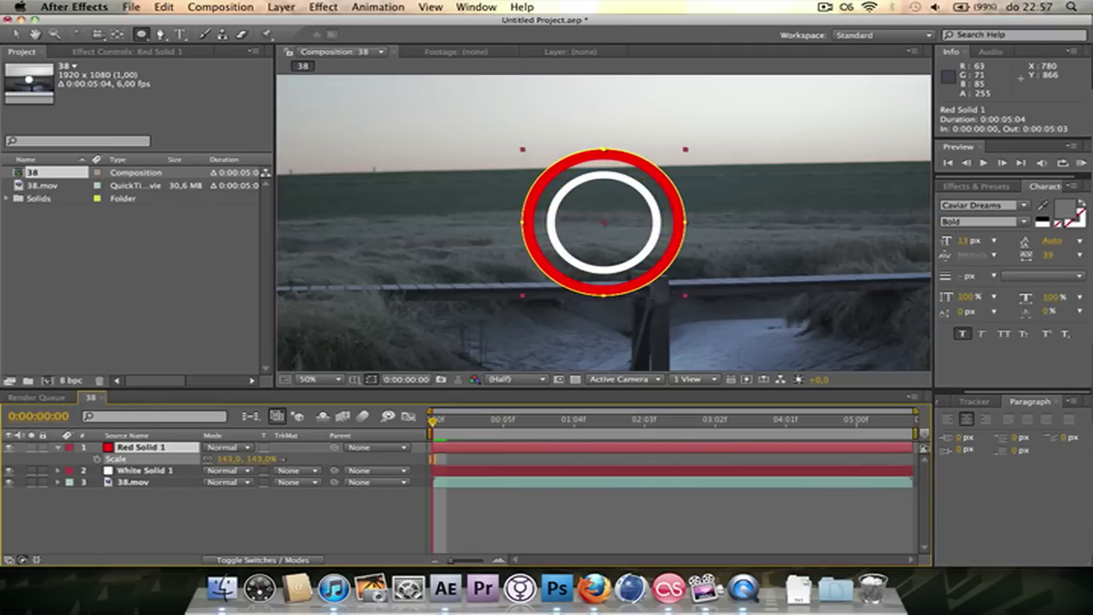
pyautogui.click(60, 448)
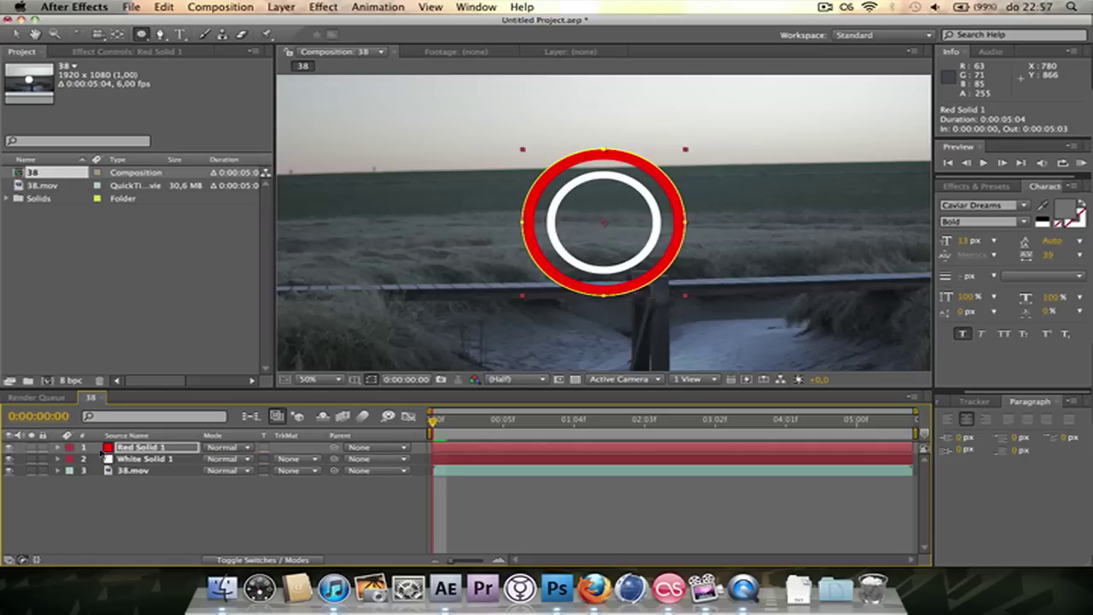
# Step: Precompose both ring solids into a new composition named TARGET
pyautogui.click(158, 460)
pyautogui.keyDown('shift'); pyautogui.click(158, 447); pyautogui.keyUp('shift')
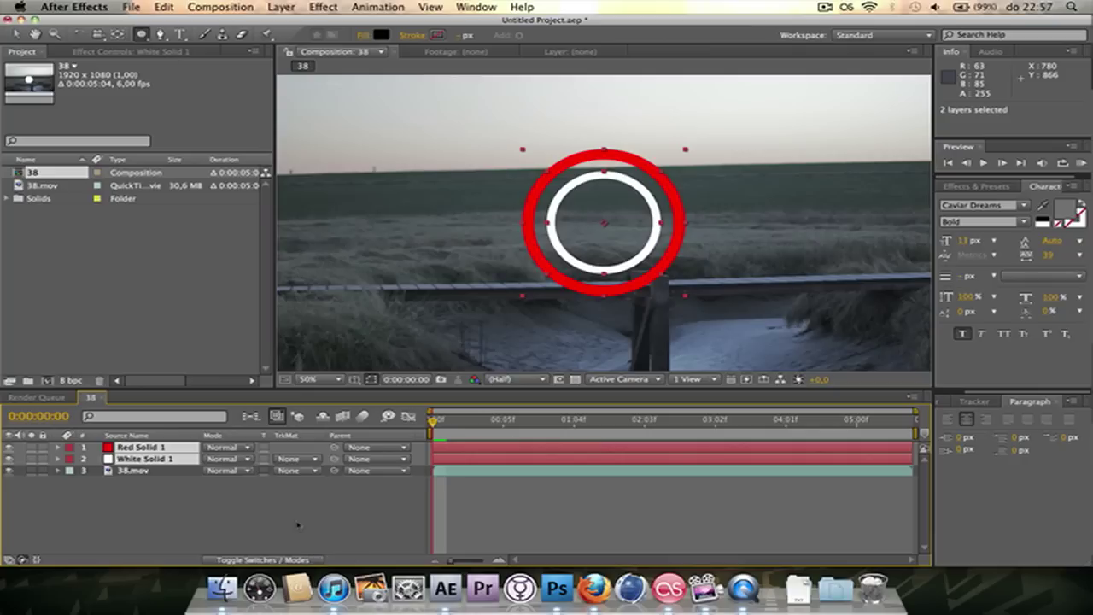
pyautogui.press('super+shift+c')
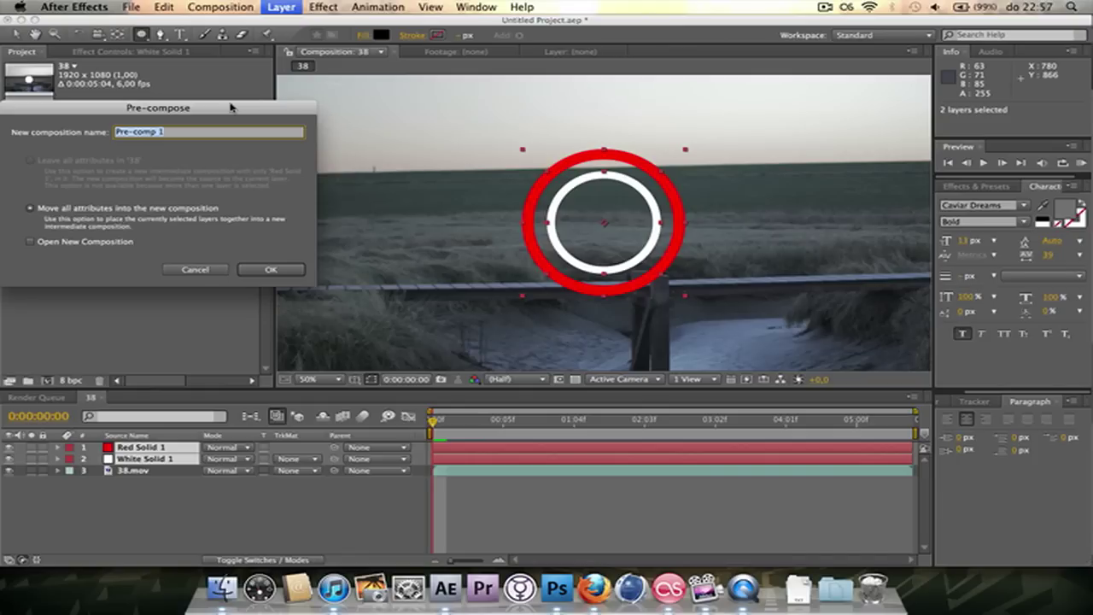
pyautogui.write('TARGET')
pyautogui.press('Return')
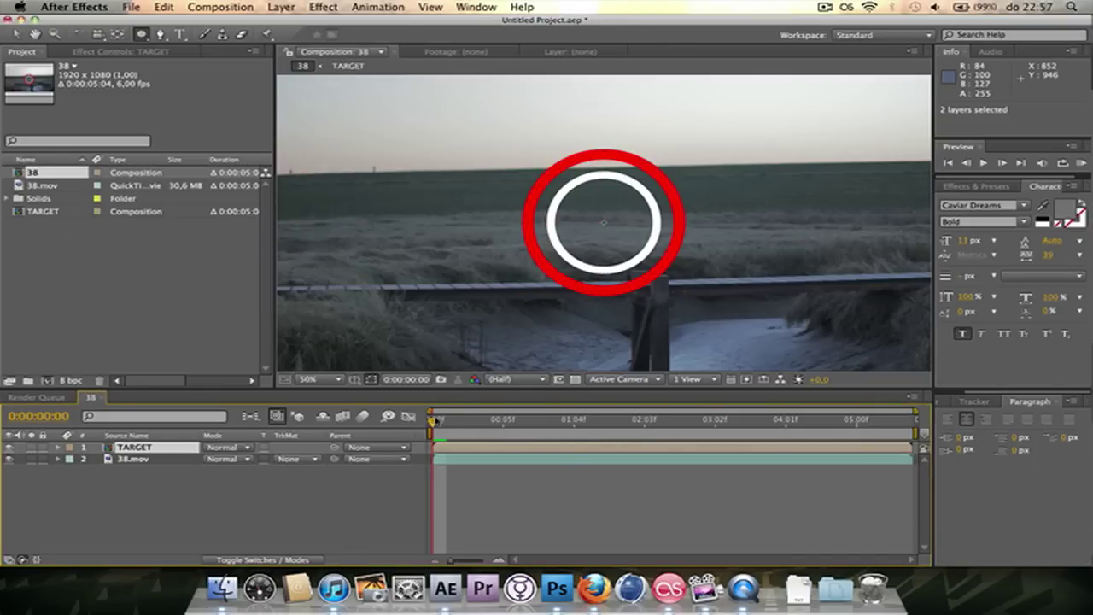
# Step: Go to frame 0:00:01:02, open TARGET, and select both ring layers
pyautogui.moveTo(433, 420); pyautogui.dragTo(559, 421)
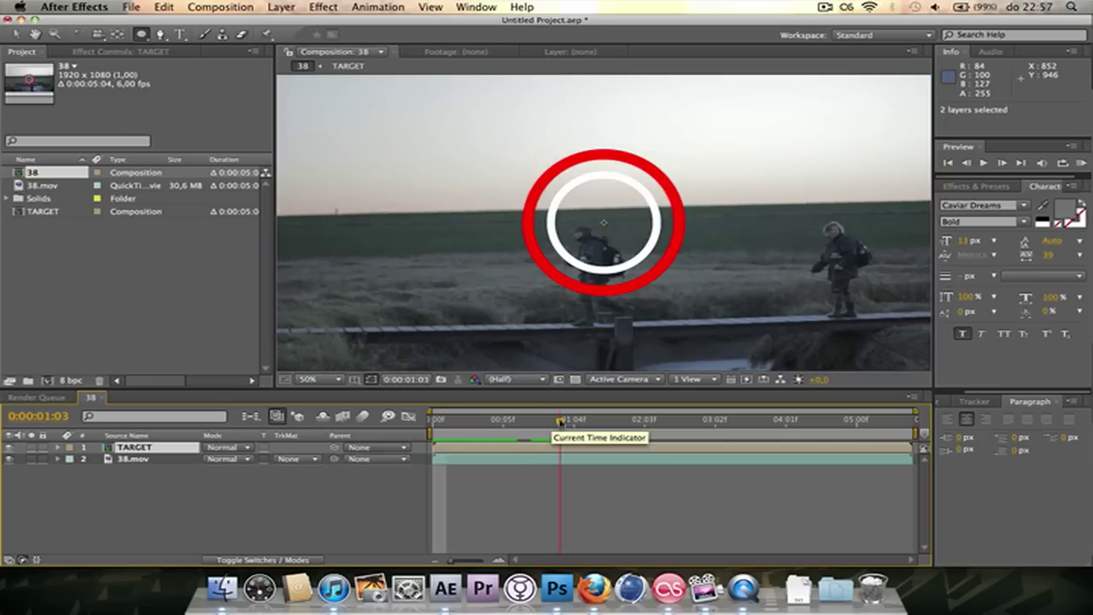
pyautogui.moveTo(560, 421); pyautogui.dragTo(546, 420)
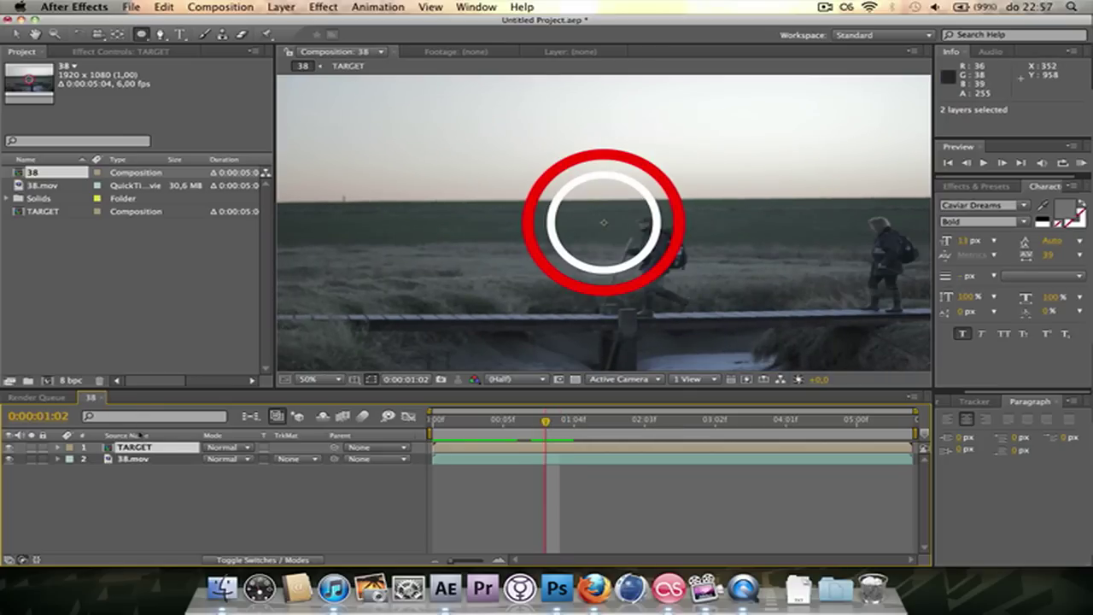
pyautogui.doubleClick(141, 447)
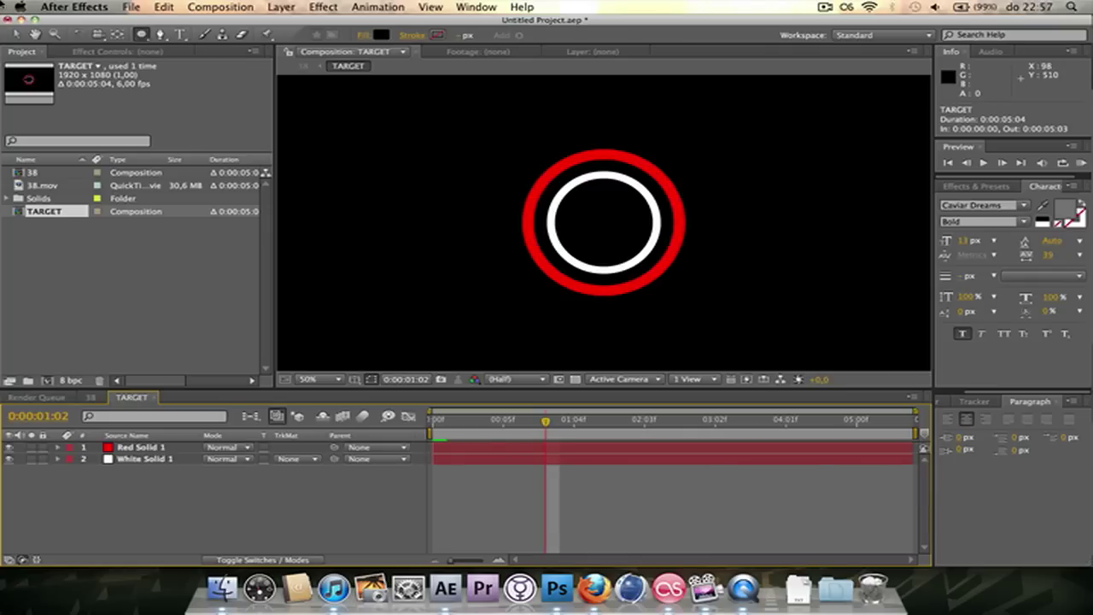
pyautogui.click(16, 34)
pyautogui.click(137, 447)
pyautogui.keyDown('shift'); pyautogui.click(137, 460); pyautogui.keyUp('shift')
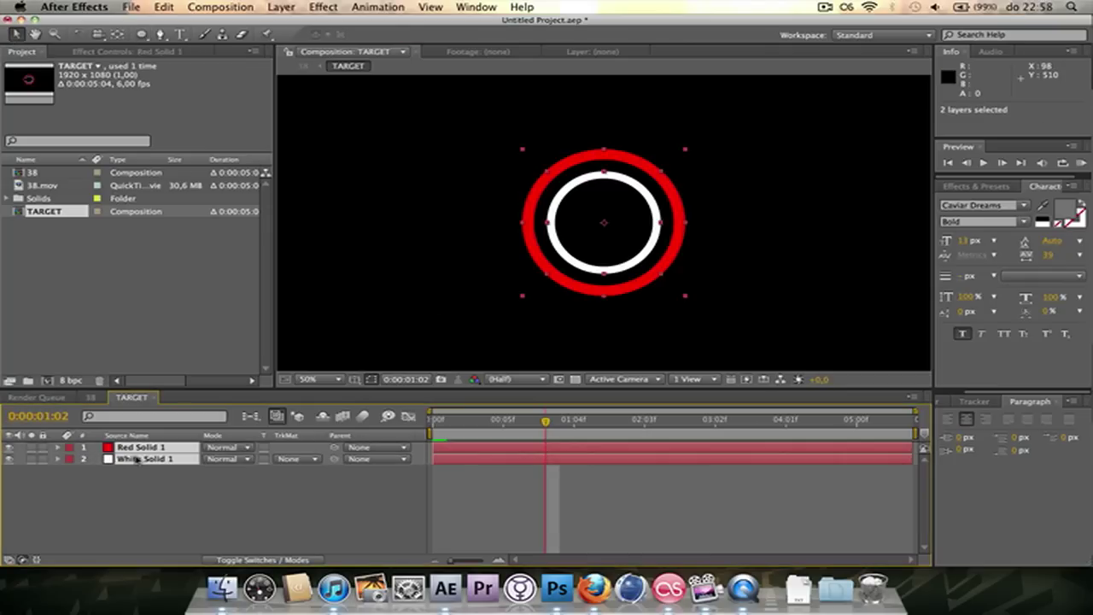
# Step: Scale the rings down to red 57% and white 38%, and place TARGET over the walker in 38
pyautogui.press('s')
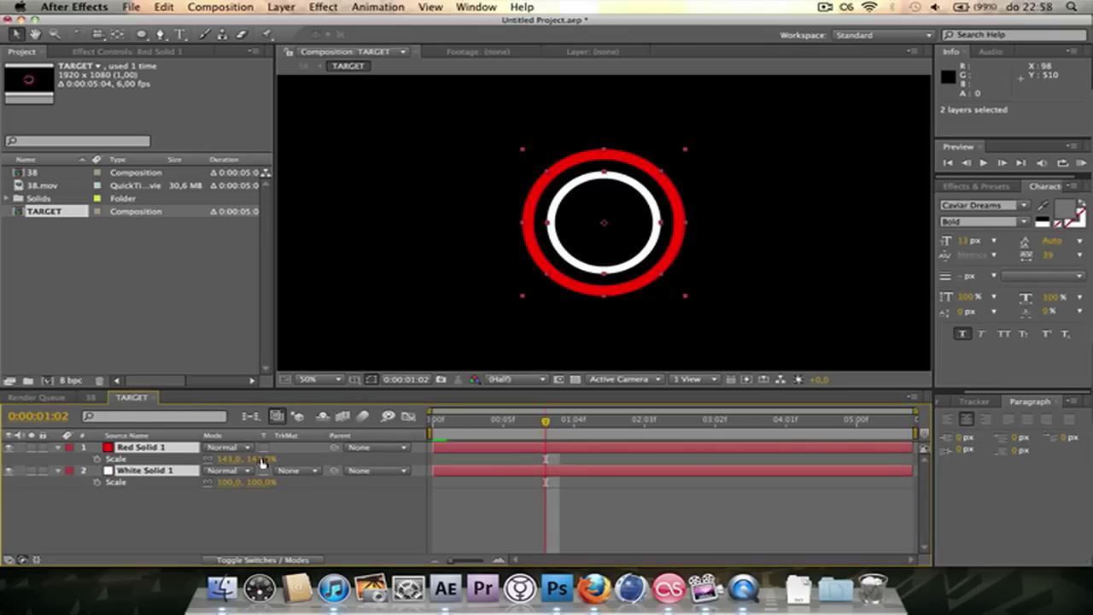
pyautogui.moveTo(256, 459); pyautogui.dragTo(229, 461)
pyautogui.click(241, 502)
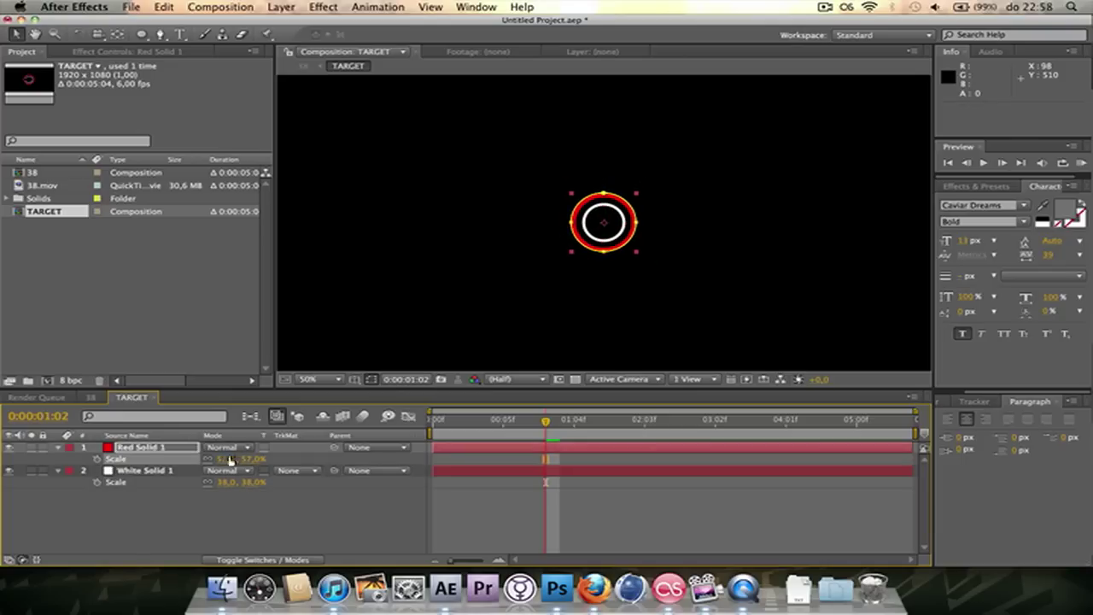
pyautogui.click(90, 397)
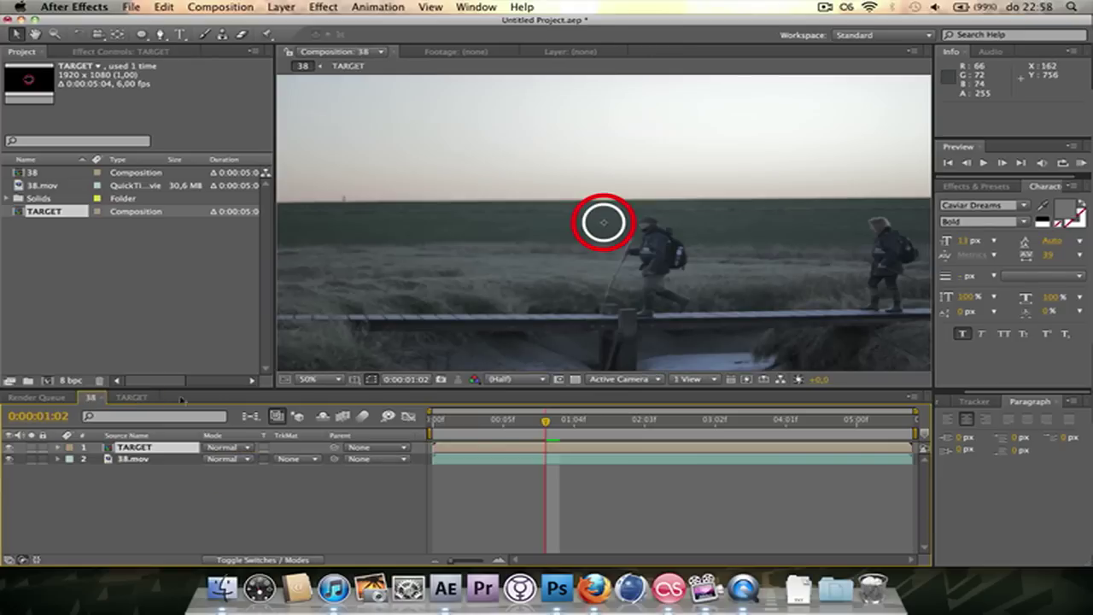
pyautogui.moveTo(602, 223); pyautogui.dragTo(645, 224)
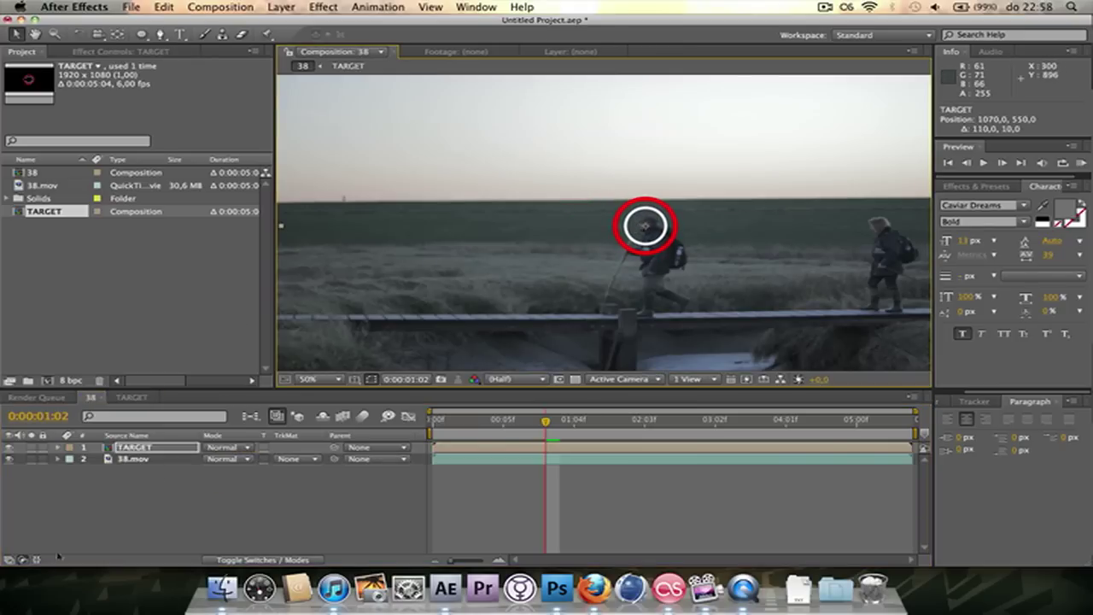
pyautogui.click(142, 398)
# Step: Add a white DAD text layer, Caviar Dreams Bold at 60 px, beside the rings
pyautogui.click(180, 34)
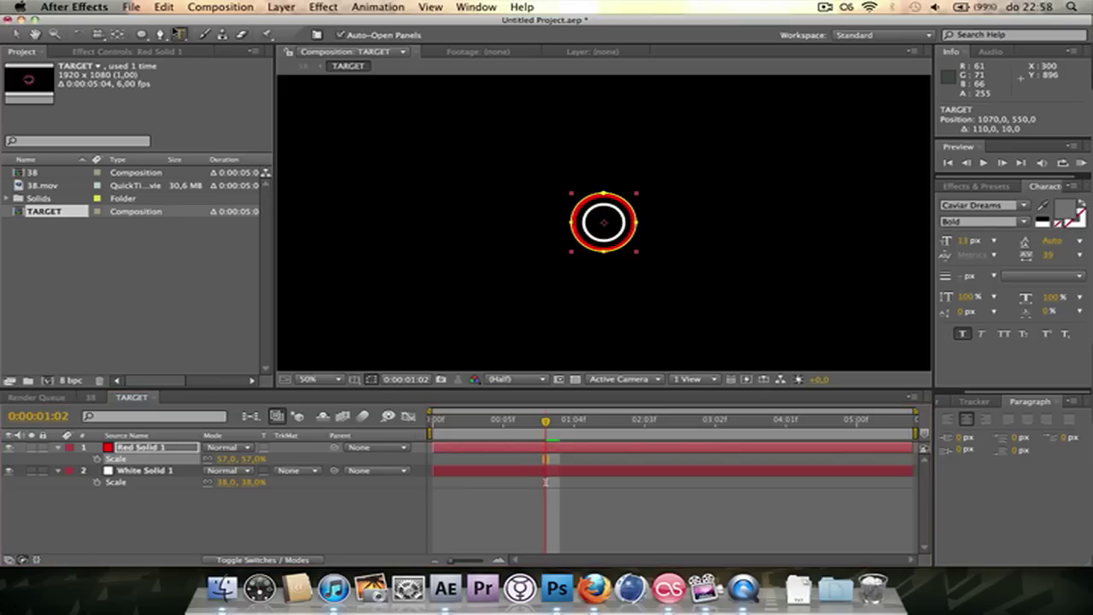
pyautogui.click(656, 205)
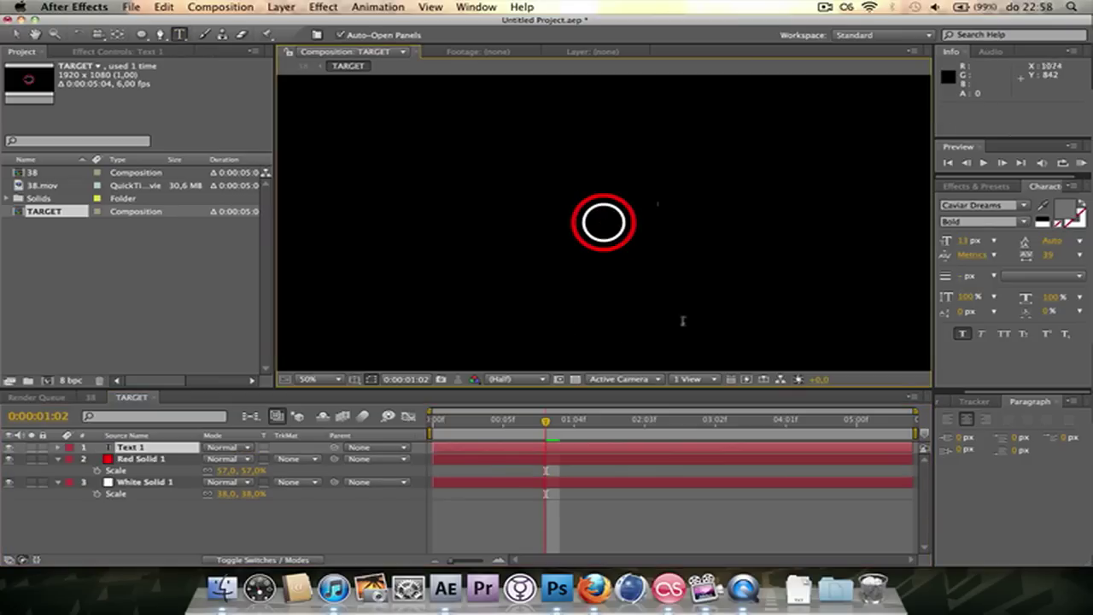
pyautogui.click(1066, 211)
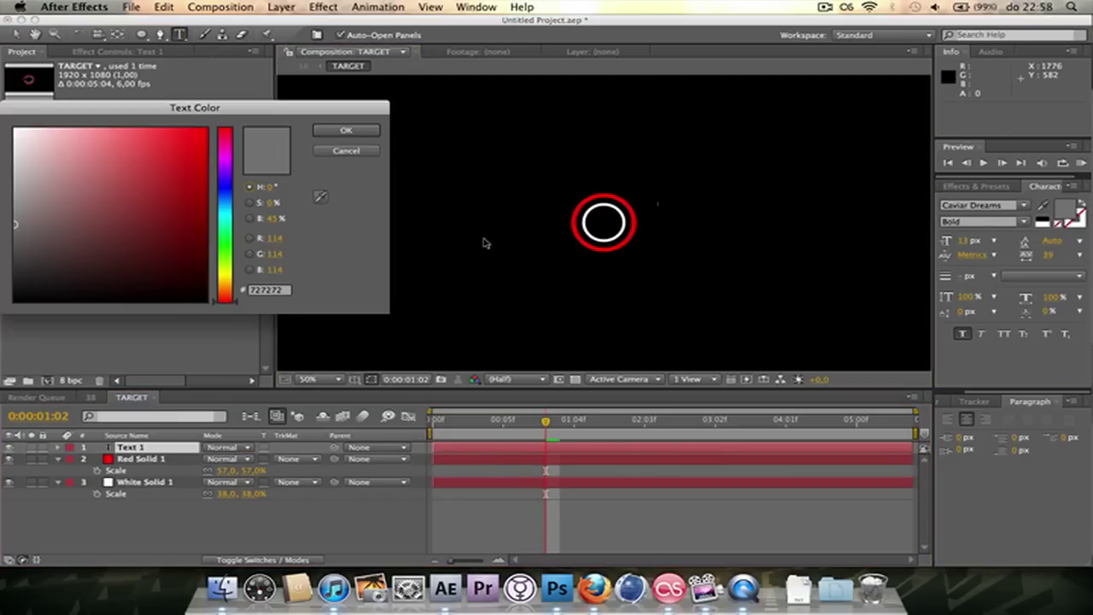
pyautogui.click(348, 130)
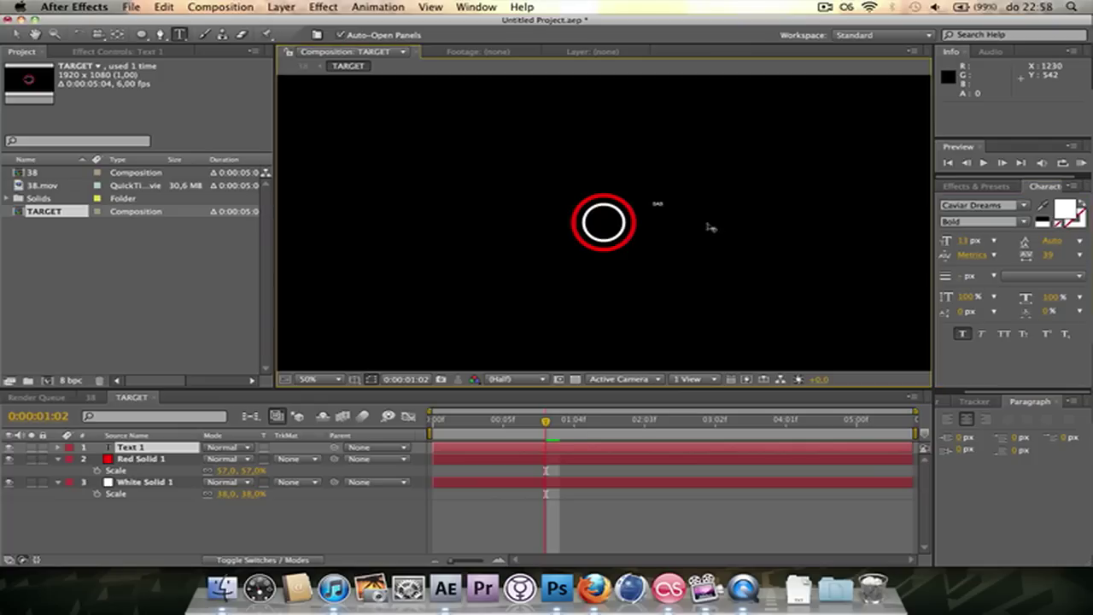
pyautogui.moveTo(963, 240); pyautogui.dragTo(986, 240)
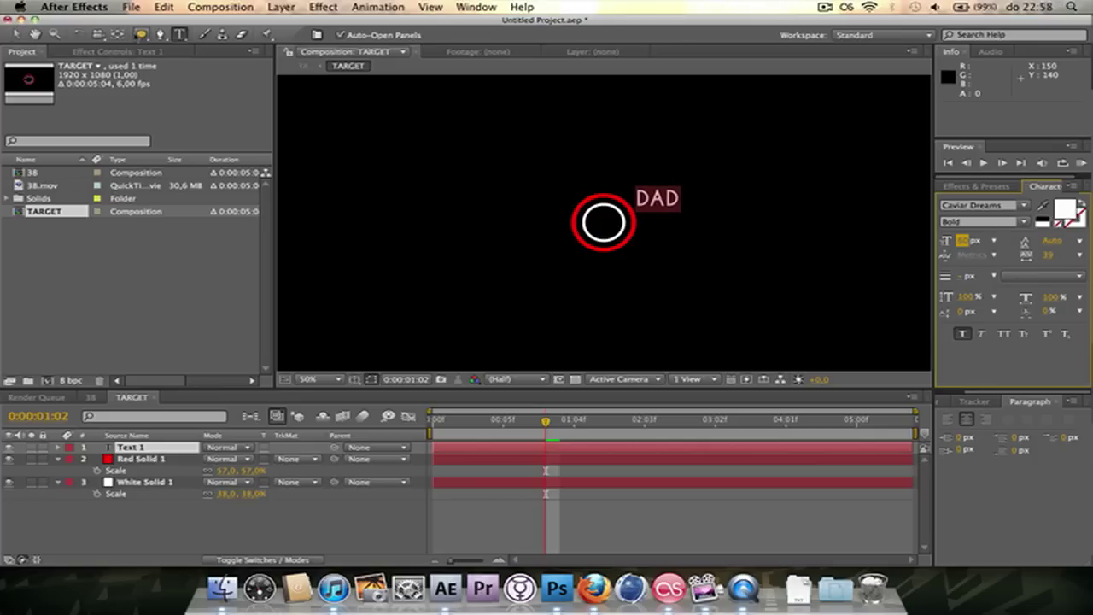
pyautogui.press('Return')
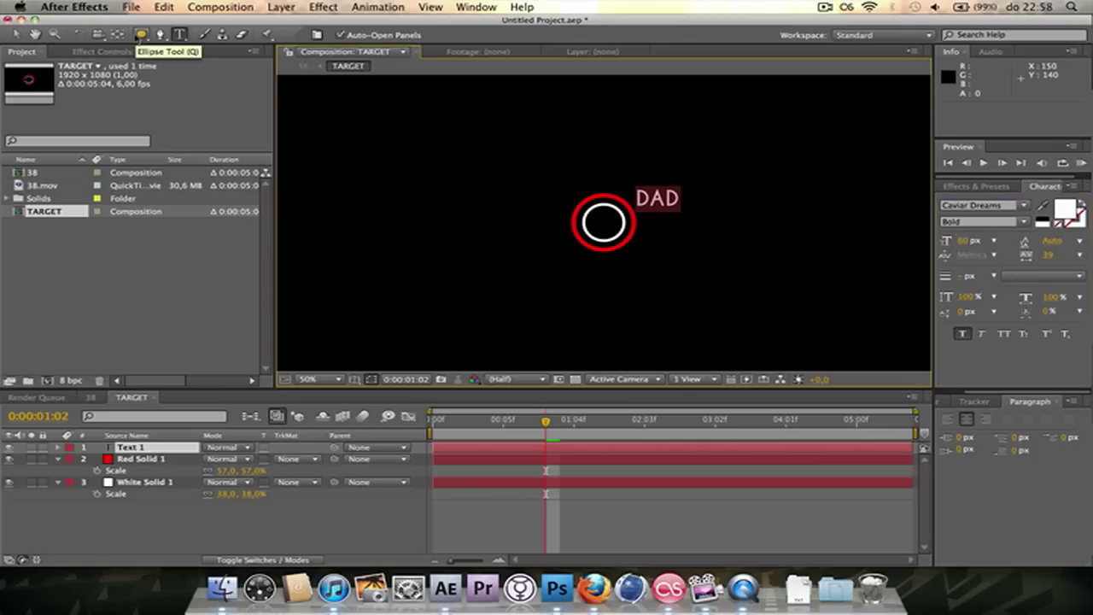
pyautogui.click(174, 334)
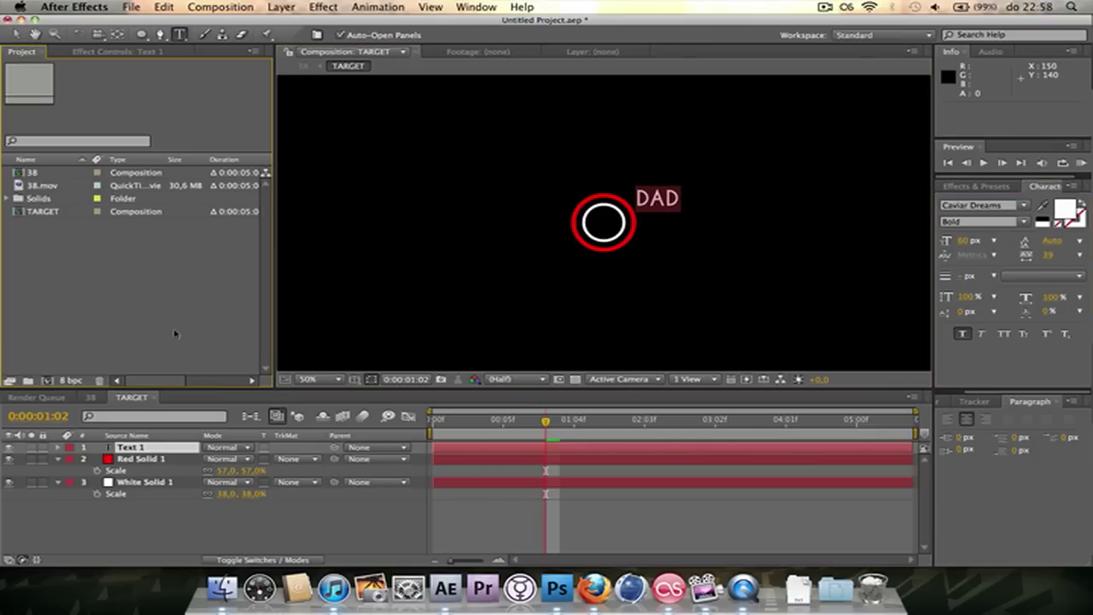
pyautogui.click(15, 34)
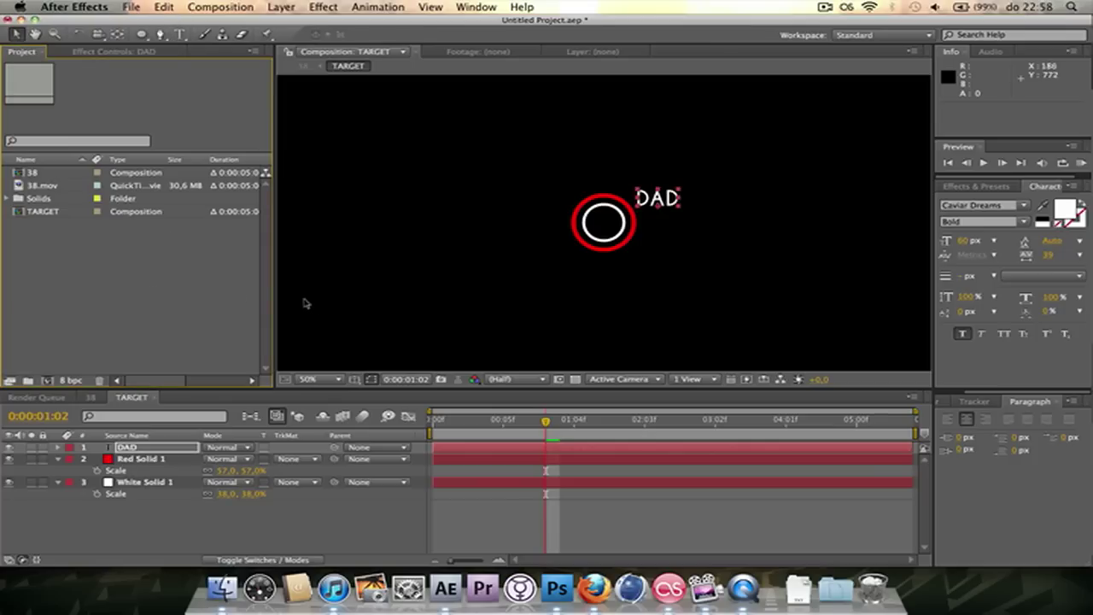
pyautogui.click(232, 543)
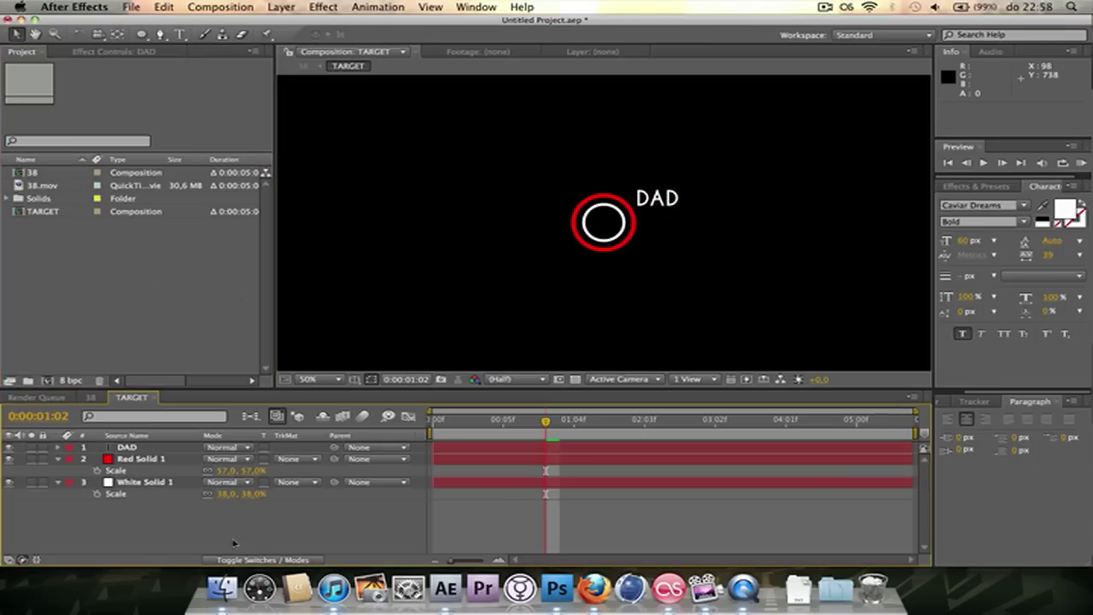
# Step: Create another white solid layer in TARGET
pyautogui.press('super+y')
pyautogui.click(153, 338)
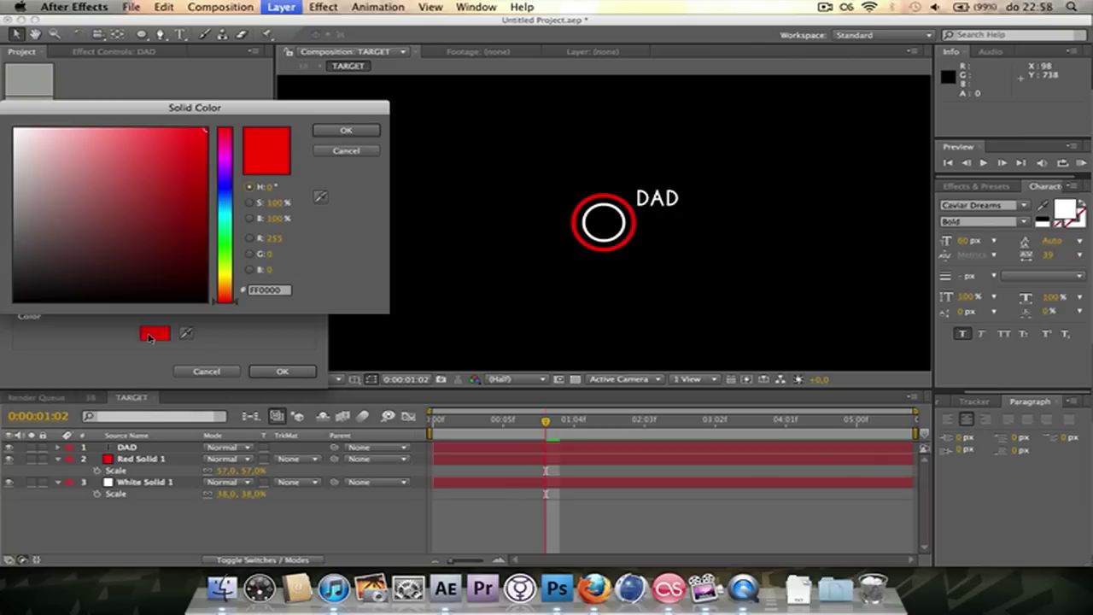
pyautogui.moveTo(66, 179); pyautogui.dragTo(12, 117)
pyautogui.press('Return')
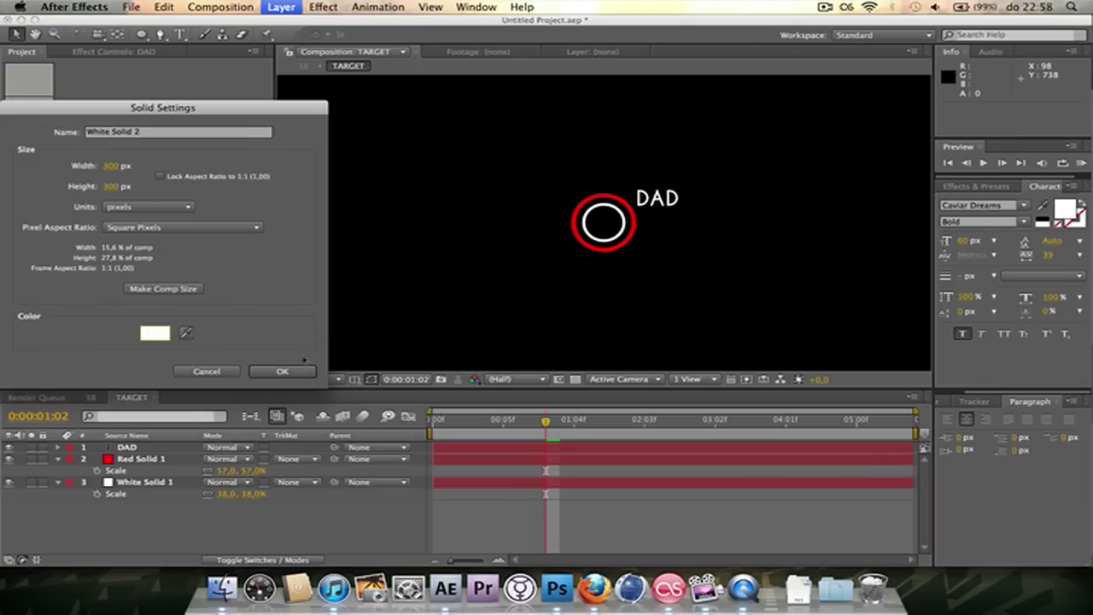
pyautogui.click(282, 370)
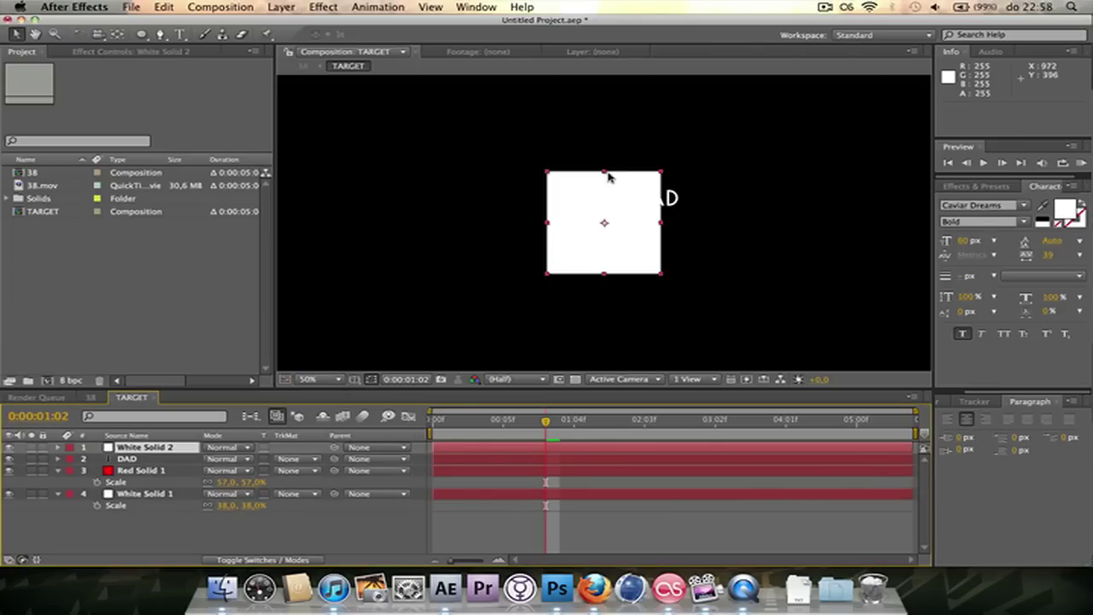
# Step: Squash the new solid into a thin bar under DAD and stack it below the ring layers
pyautogui.moveTo(604, 172); pyautogui.dragTo(606, 226)
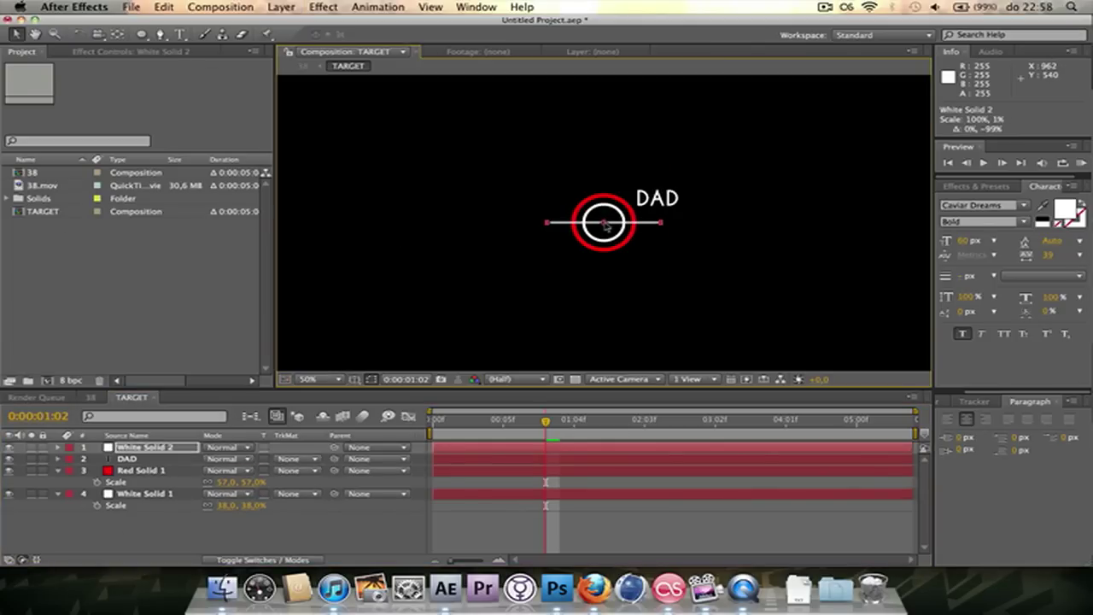
pyautogui.hotkey('shift', 'Right')
pyautogui.hotkey('shift', 'Right')
pyautogui.hotkey('shift', 'Right')
pyautogui.hotkey('shift', 'Right')
pyautogui.hotkey('shift', 'Right')
pyautogui.hotkey('shift', 'Right')
pyautogui.hotkey('shift', 'Right')
pyautogui.hotkey('shift', 'Right')
pyautogui.hotkey('shift', 'Right')
pyautogui.hotkey('shift', 'Right')
pyautogui.hotkey('shift', 'Right')
pyautogui.hotkey('shift', 'Right')
pyautogui.hotkey('shift', 'Right')
pyautogui.hotkey('shift', 'Right')
pyautogui.hotkey('shift', 'Right')
pyautogui.hotkey('shift', 'Right')
pyautogui.hotkey('shift', 'Right')
pyautogui.hotkey('shift', 'Right')
pyautogui.hotkey('shift', 'Right')
pyautogui.hotkey('shift', 'Right')
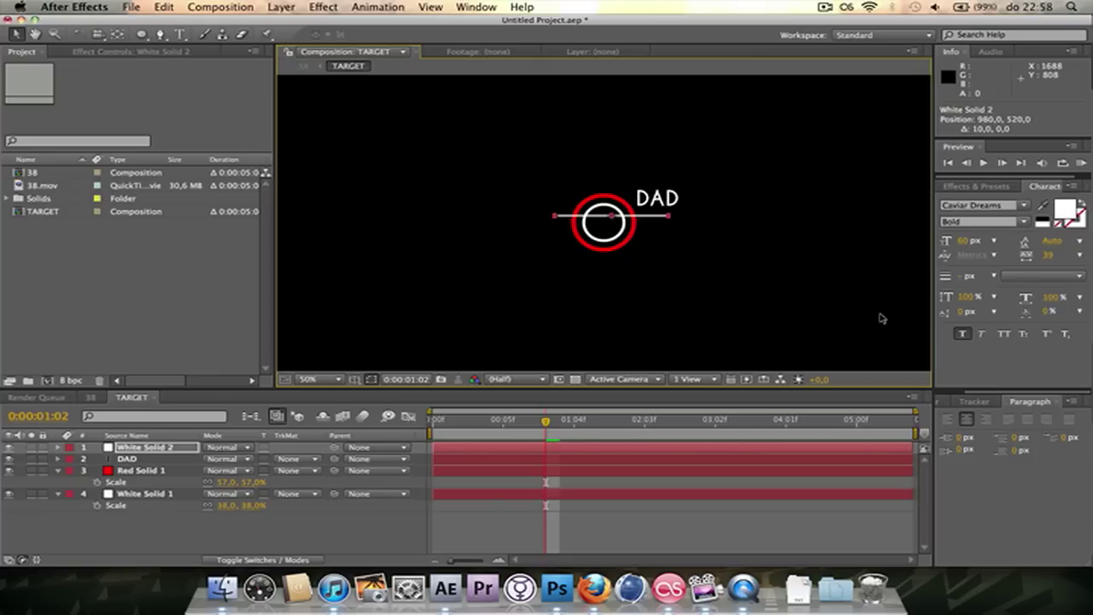
pyautogui.press('Up')
pyautogui.press('Up')
pyautogui.press('Up')
pyautogui.press('Up')
pyautogui.hotkey('shift', 'Up')
pyautogui.hotkey('shift', 'Up')
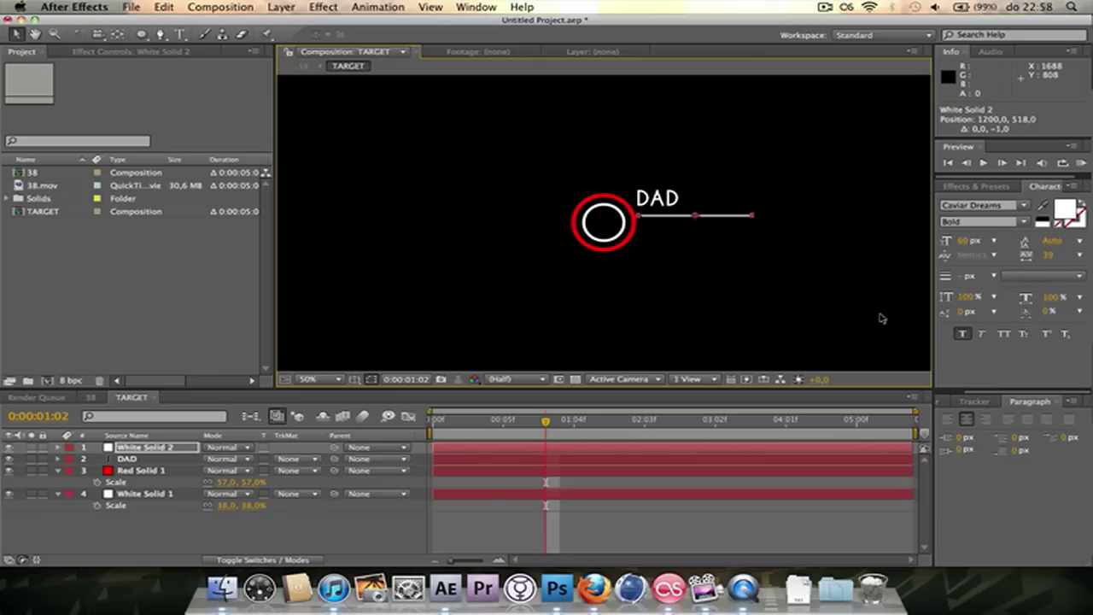
pyautogui.hotkey('shift', 'Left')
pyautogui.hotkey('shift', 'Left')
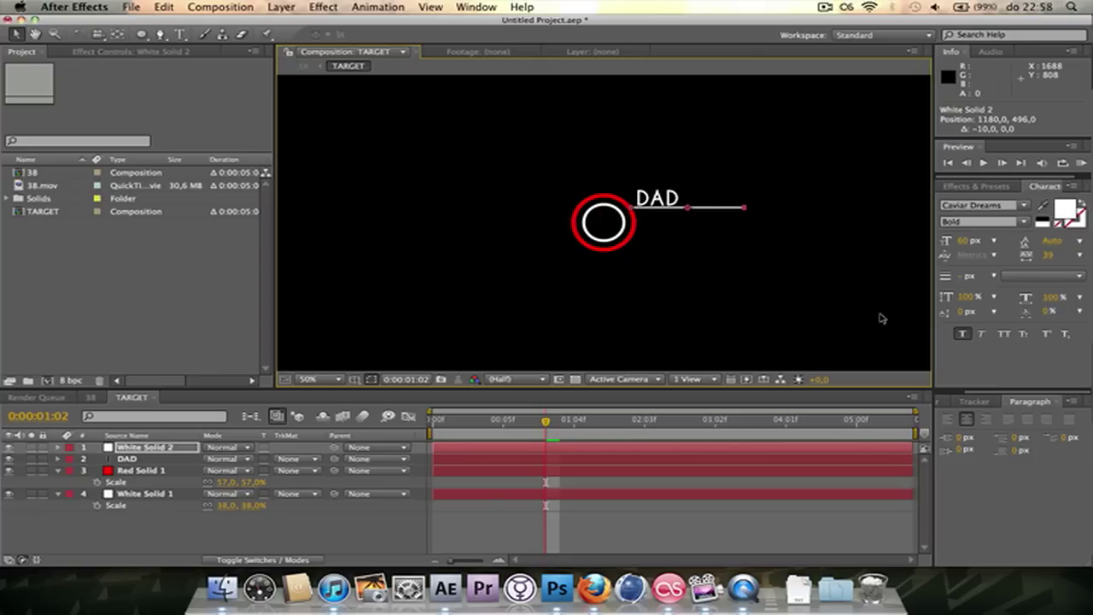
pyautogui.moveTo(169, 447); pyautogui.dragTo(163, 506)
pyautogui.press('.')
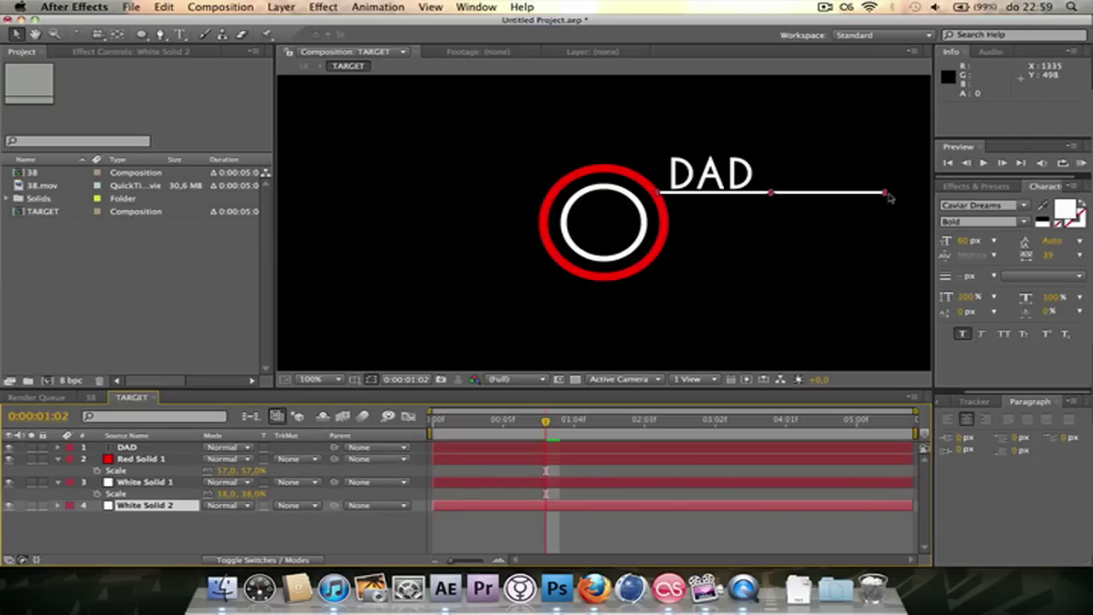
pyautogui.press('.')
pyautogui.press('.')
pyautogui.press(',')
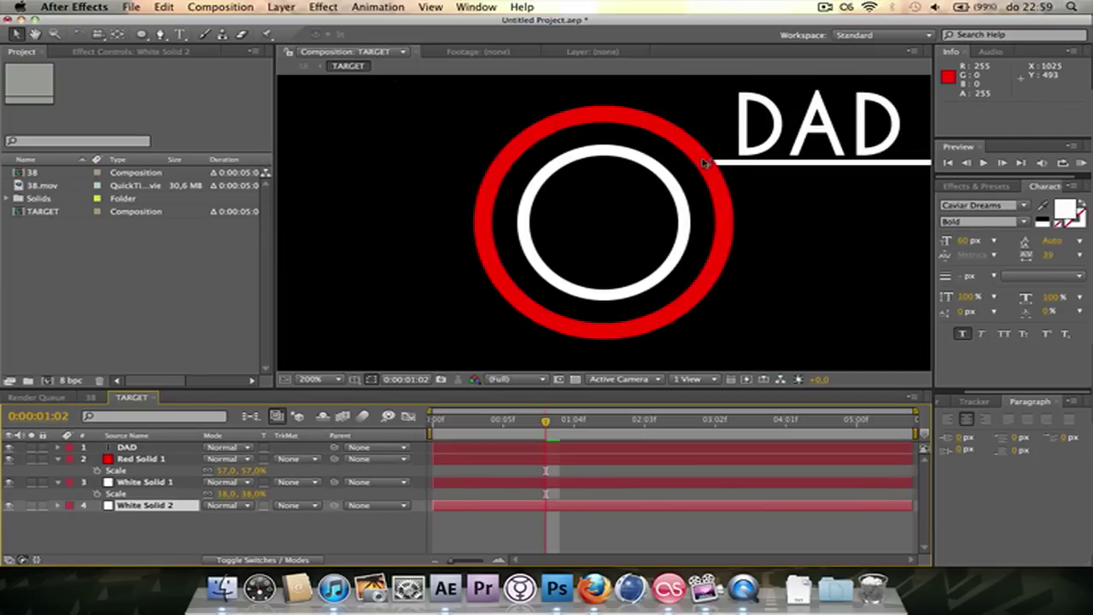
# Step: Set the bar's unlinked scale to 44% × 1.3% and align it under DAD against the red ring
pyautogui.press('s')
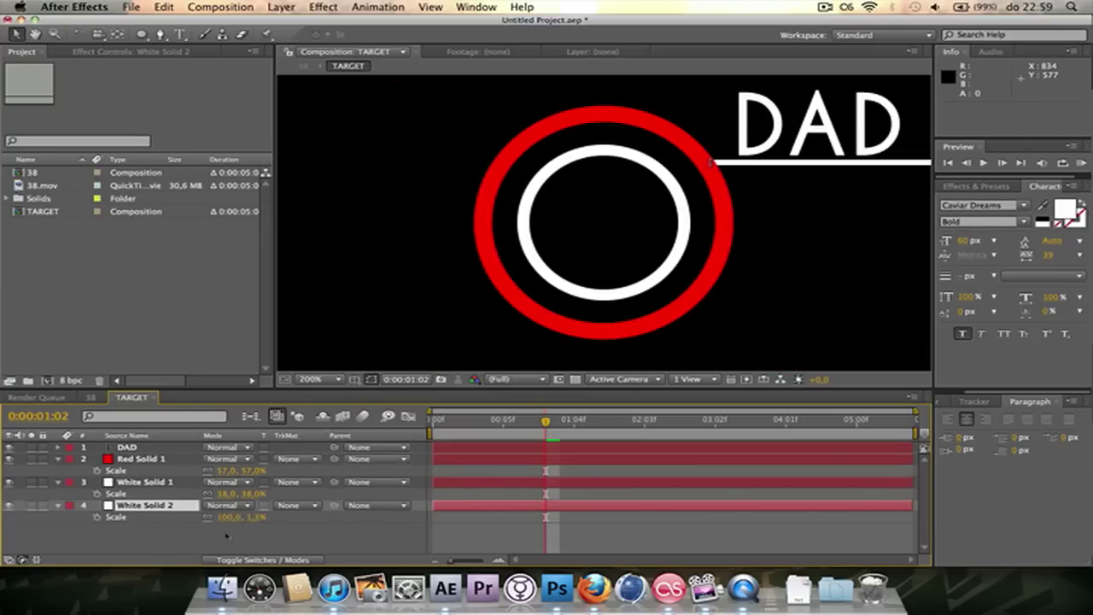
pyautogui.click(205, 518)
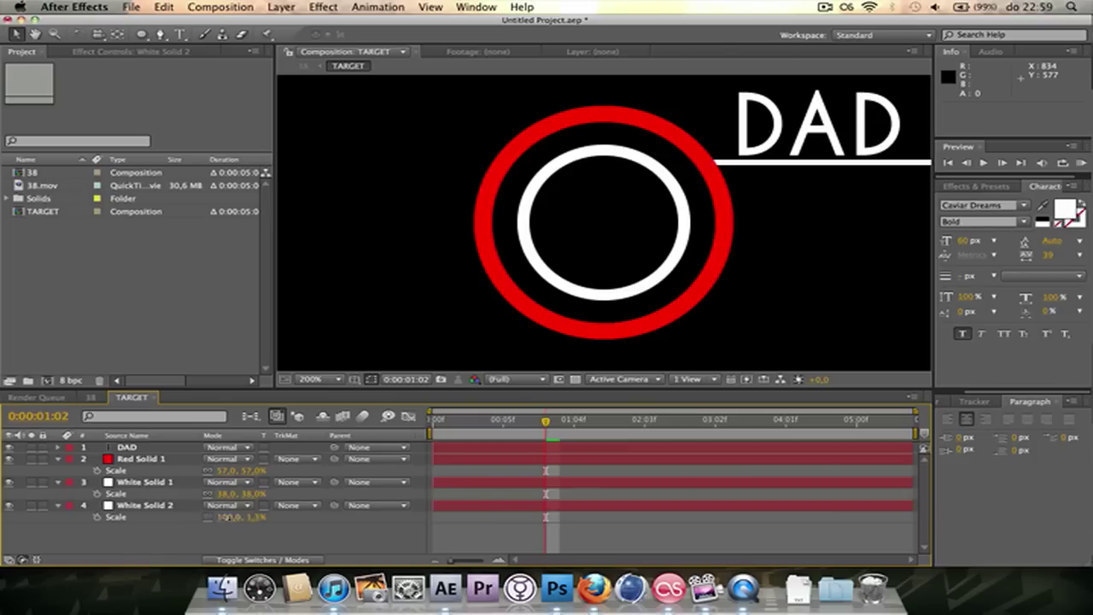
pyautogui.moveTo(227, 518); pyautogui.dragTo(154, 518)
pyautogui.hotkey('shift', 'Left')
pyautogui.hotkey('shift', 'Left')
pyautogui.hotkey('shift', 'Left')
pyautogui.hotkey('shift', 'Left')
pyautogui.hotkey('shift', 'Left')
pyautogui.hotkey('shift', 'Left')
pyautogui.hotkey('shift', 'Left')
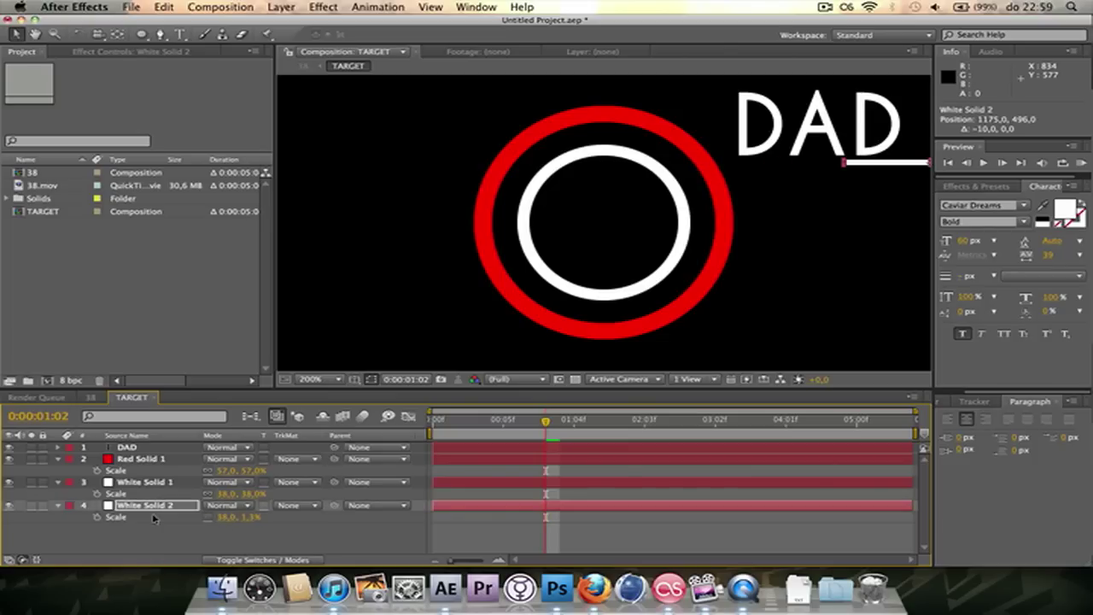
pyautogui.hotkey('shift', 'Left')
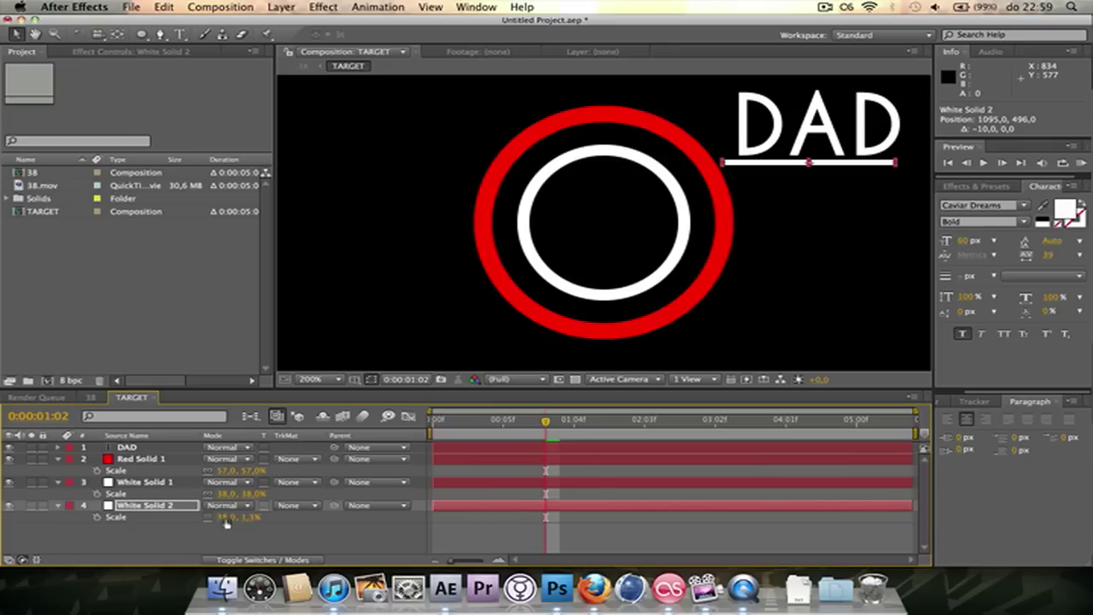
pyautogui.moveTo(226, 518); pyautogui.dragTo(231, 517)
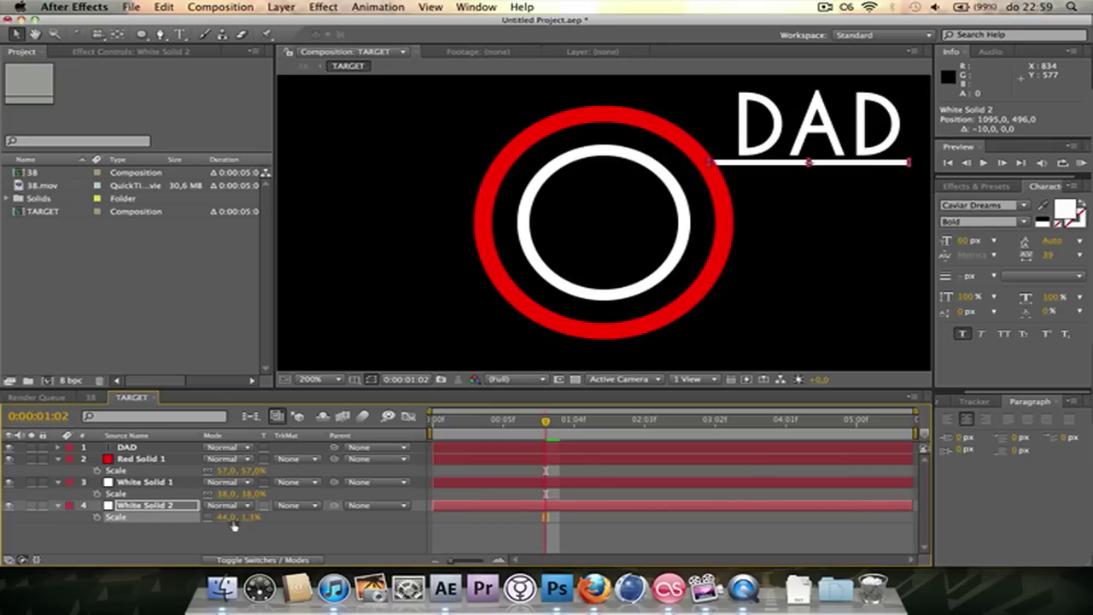
pyautogui.press('Left')
pyautogui.press('Left')
pyautogui.press('Left')
pyautogui.press('Left')
pyautogui.press('Left')
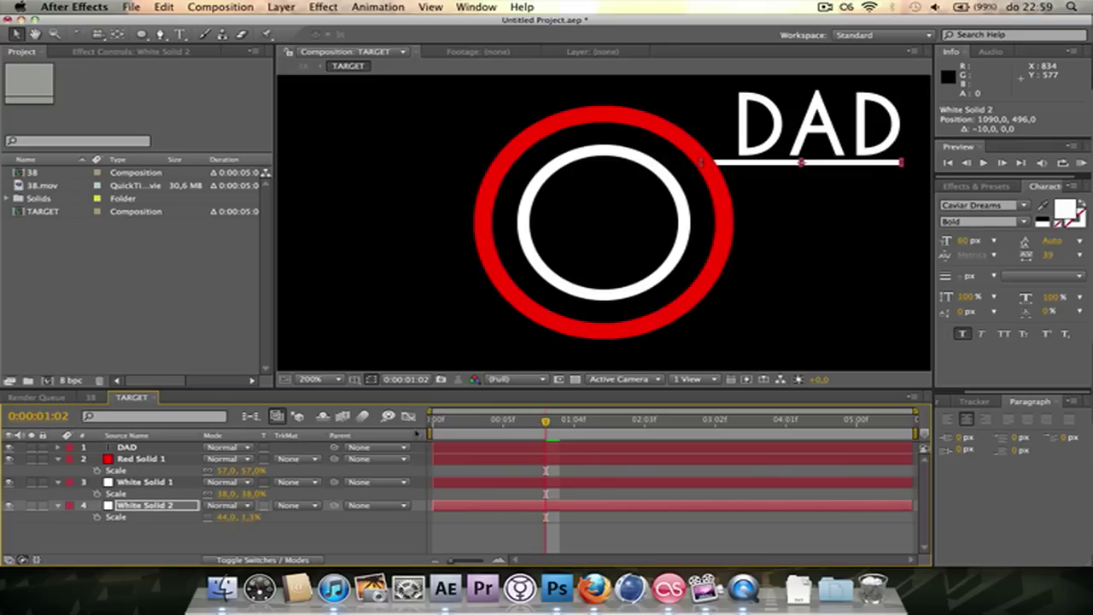
pyautogui.press('Right')
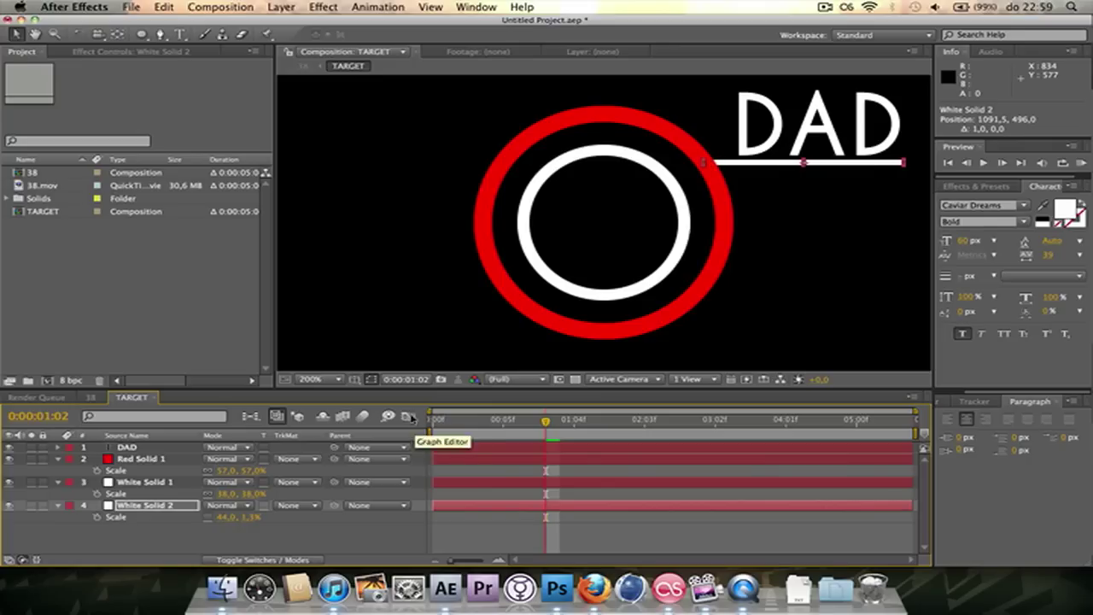
pyautogui.press(',')
# Step: Draw a four-point Mask 3 on the red ring and set it to Subtract to cut a gap
pyautogui.click(91, 398)
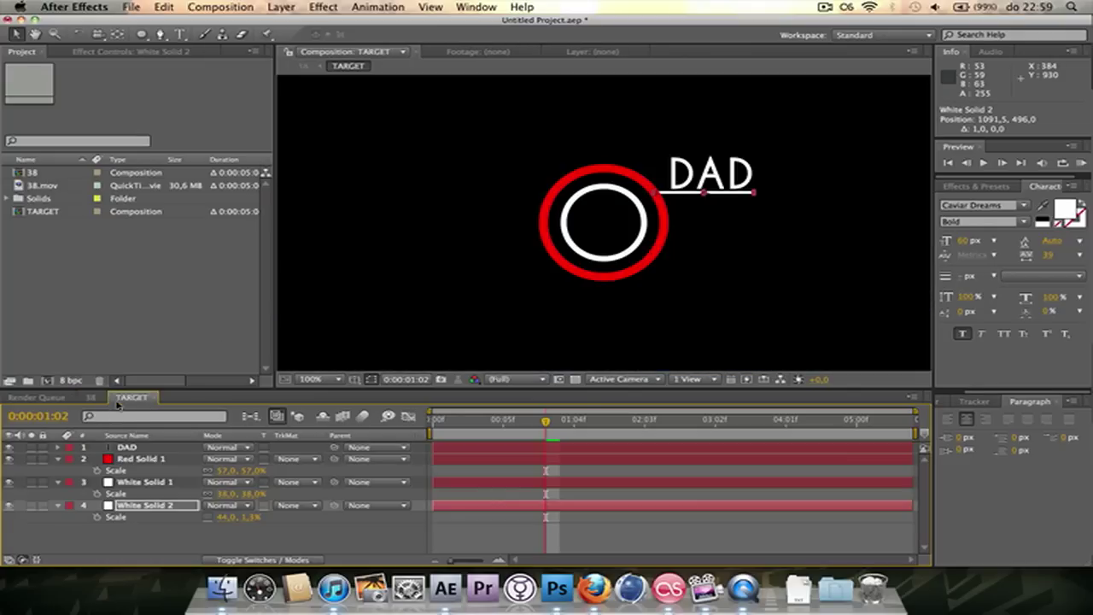
pyautogui.click(130, 398)
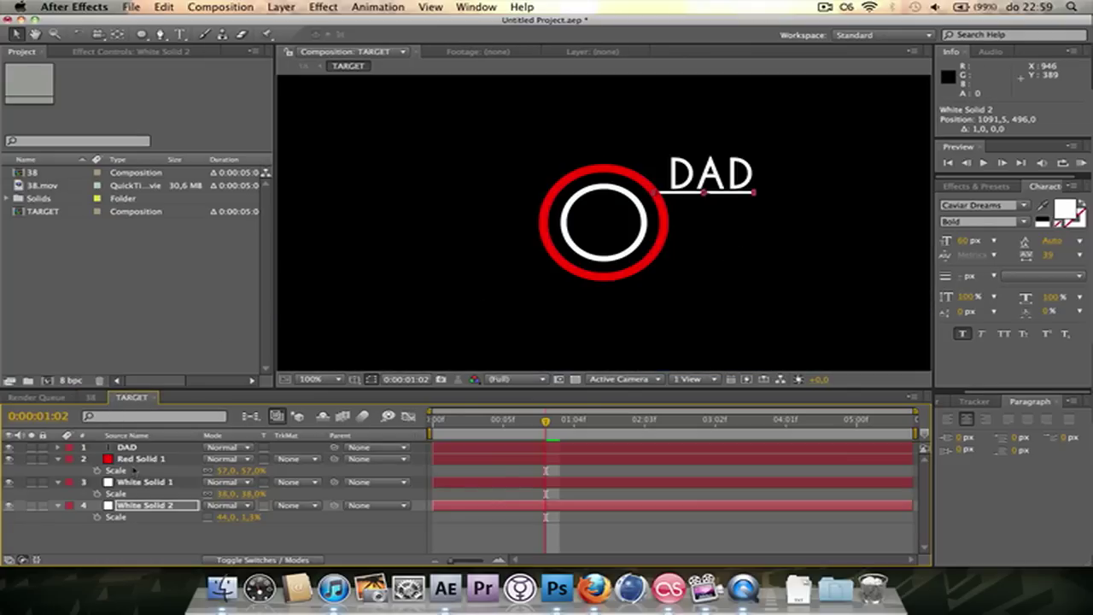
pyautogui.click(139, 459)
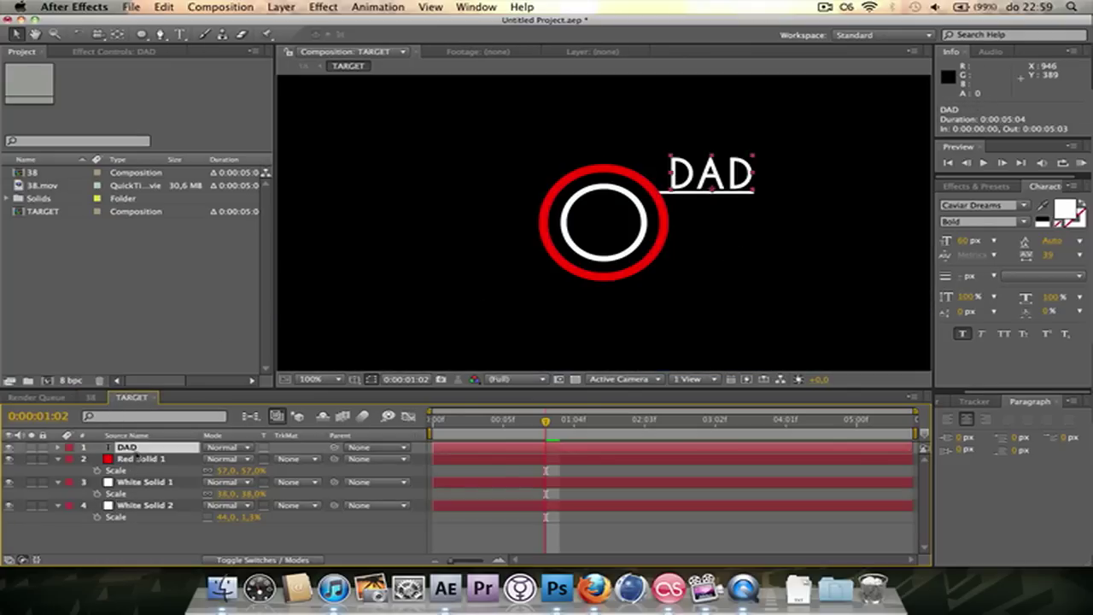
pyautogui.click(160, 35)
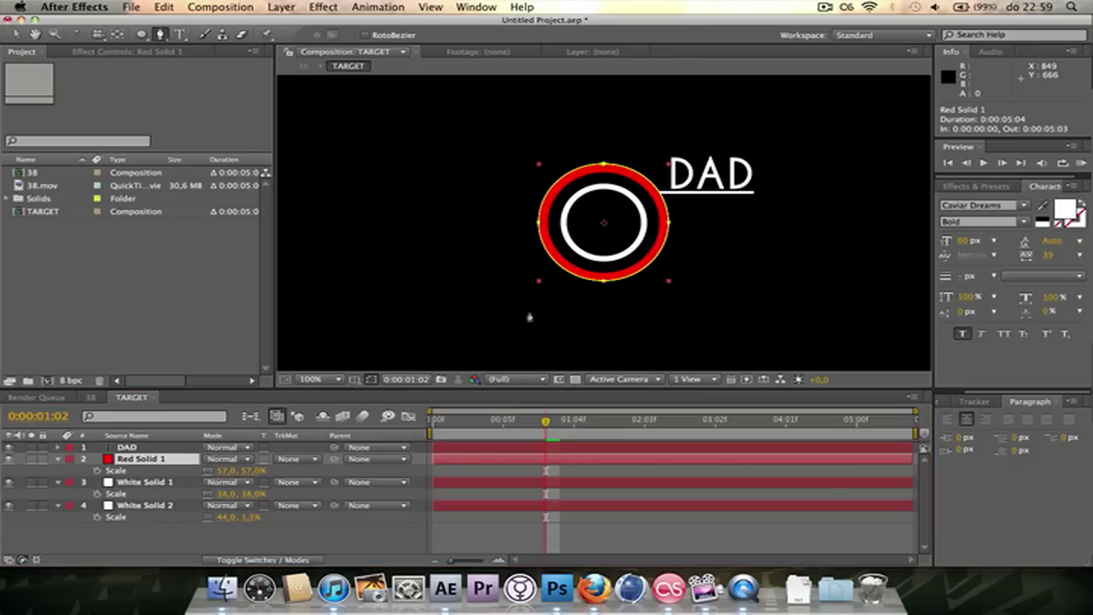
pyautogui.click(560, 276)
pyautogui.click(577, 265)
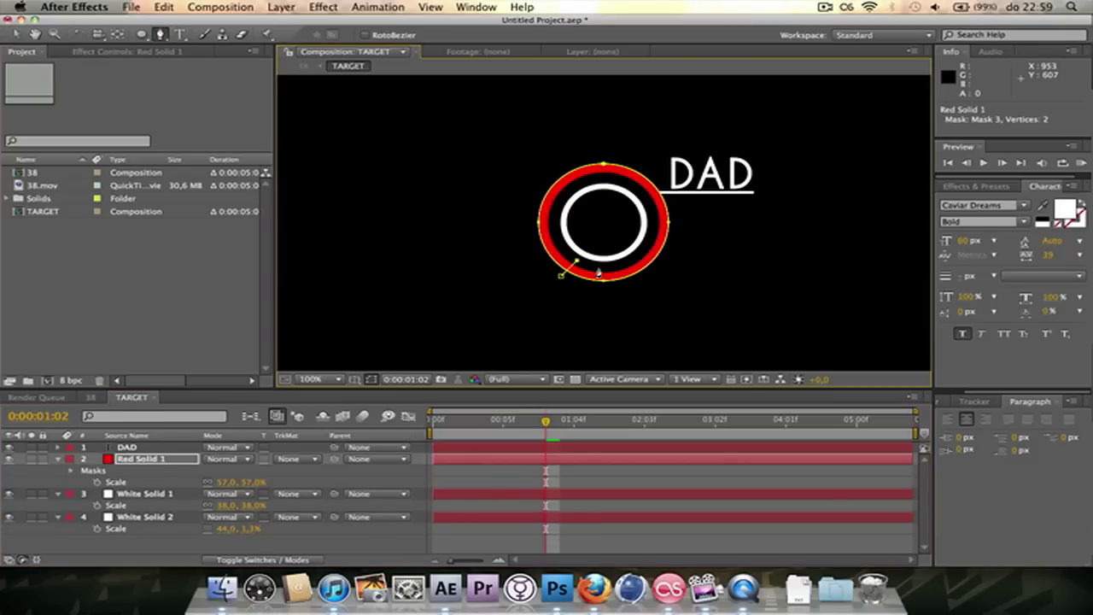
pyautogui.click(603, 271)
pyautogui.click(601, 293)
pyautogui.click(559, 278)
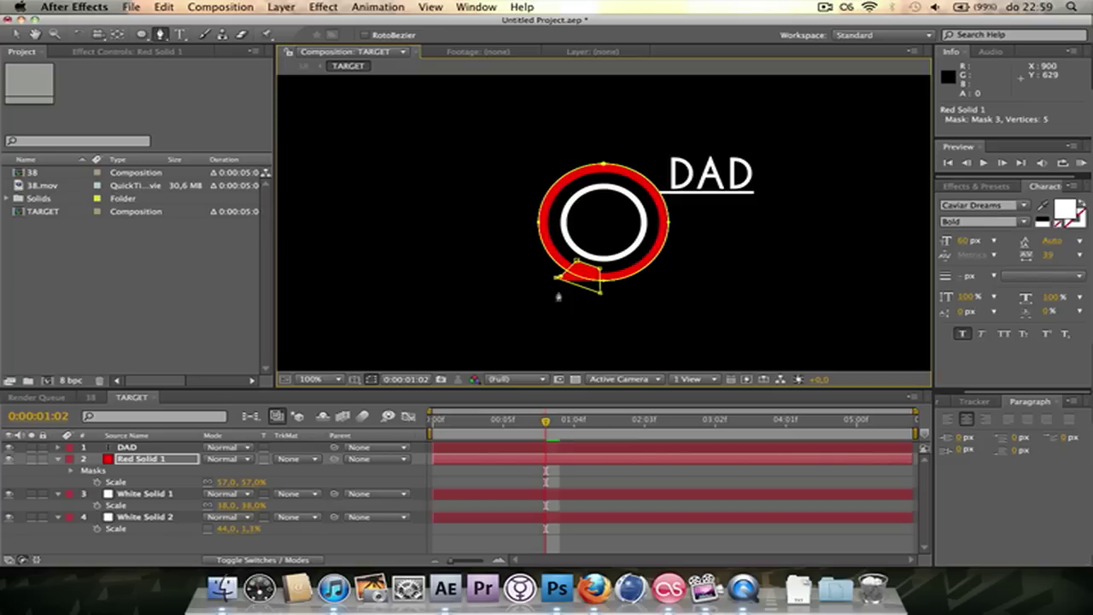
pyautogui.press('m')
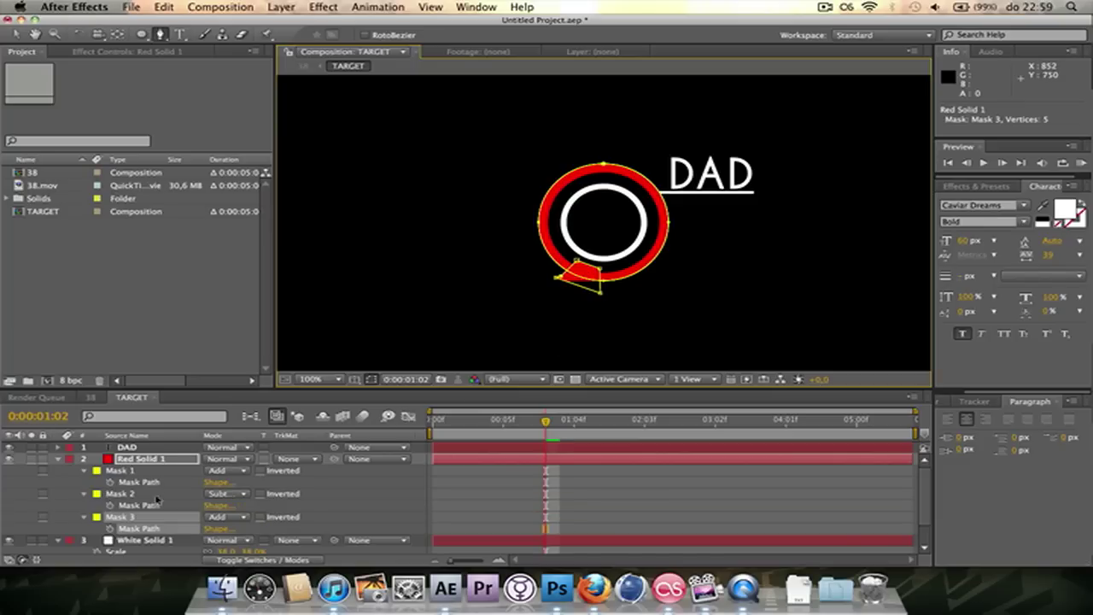
pyautogui.click(231, 518)
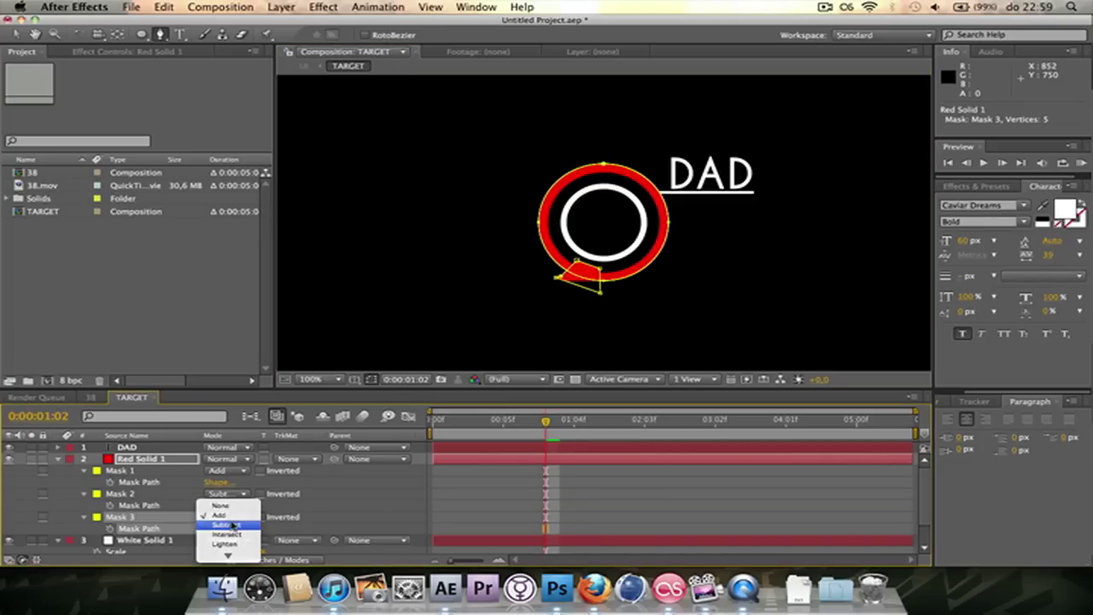
pyautogui.click(233, 525)
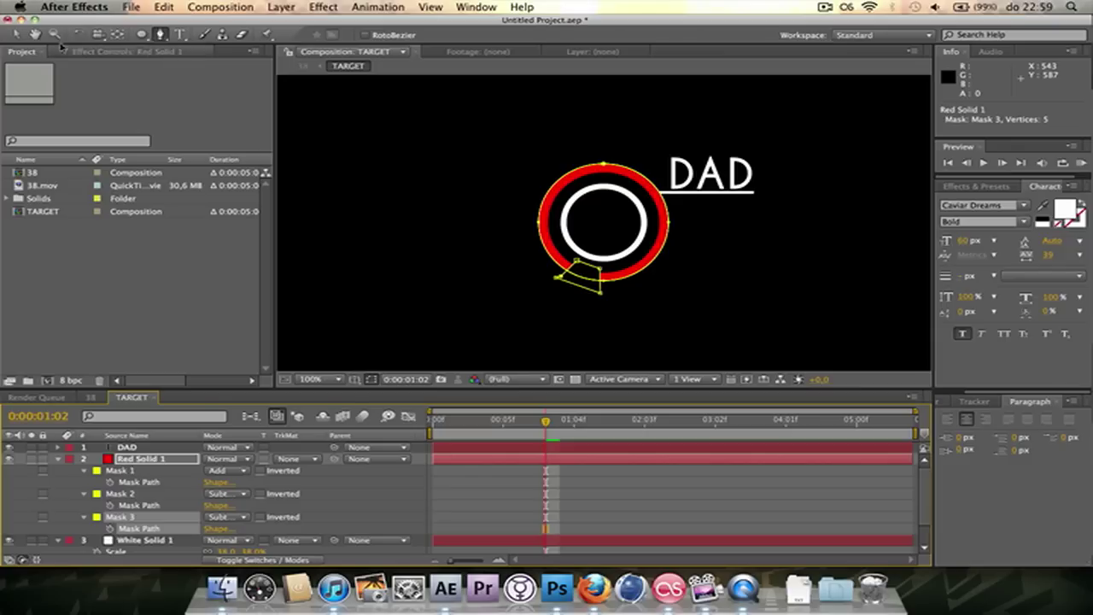
# Step: Draw a four-point Mask 3 on the white ring and set it to Subtract
pyautogui.click(147, 540)
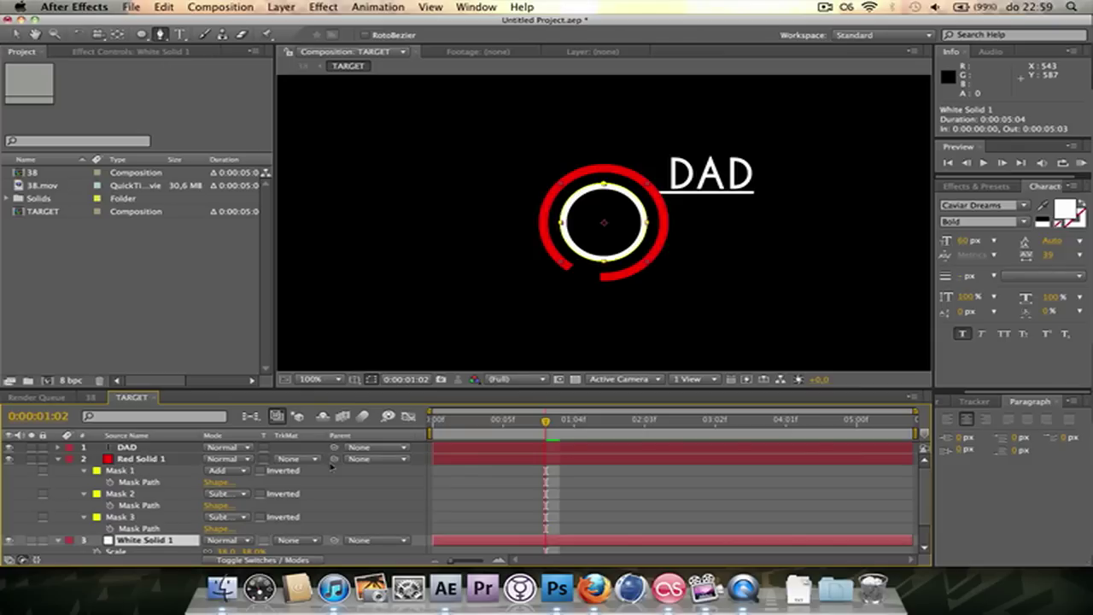
pyautogui.click(577, 187)
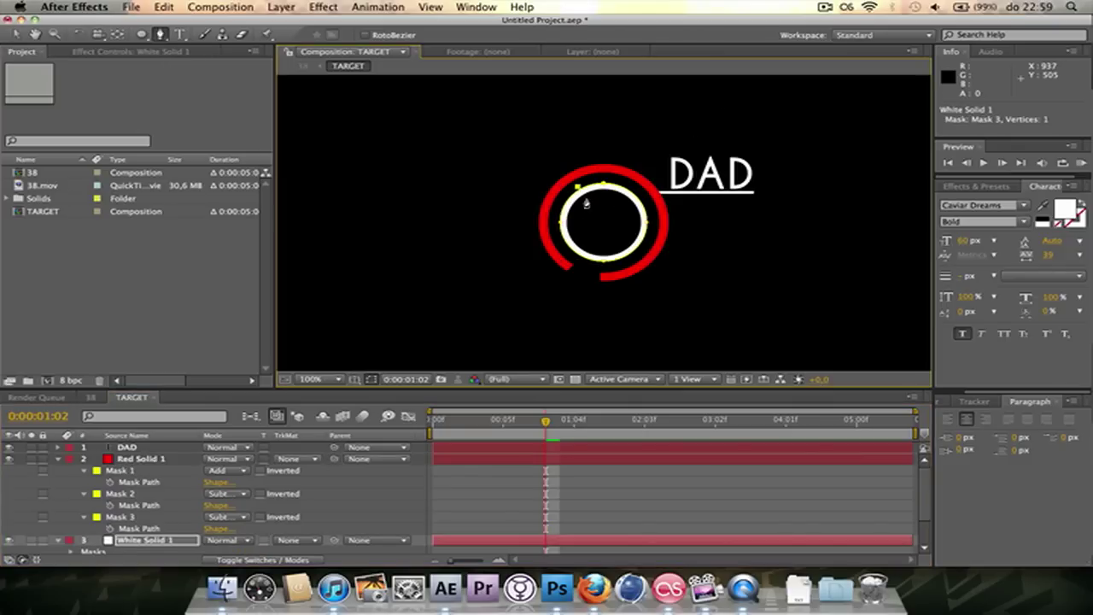
pyautogui.click(589, 198)
pyautogui.click(599, 192)
pyautogui.click(596, 181)
pyautogui.press('s')
pyautogui.press('m')
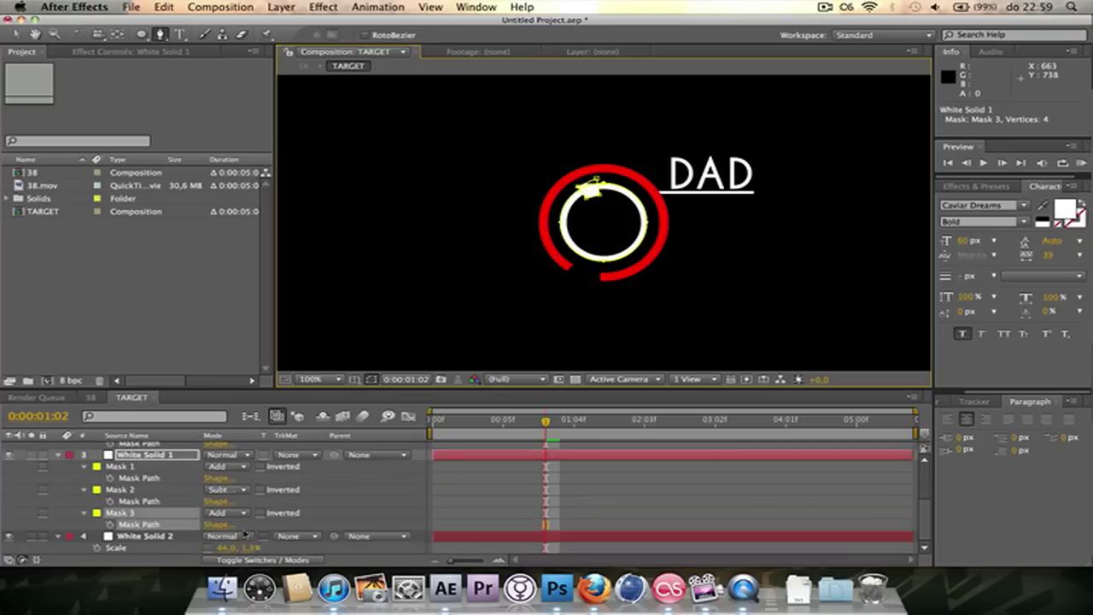
pyautogui.click(242, 516)
pyautogui.click(227, 523)
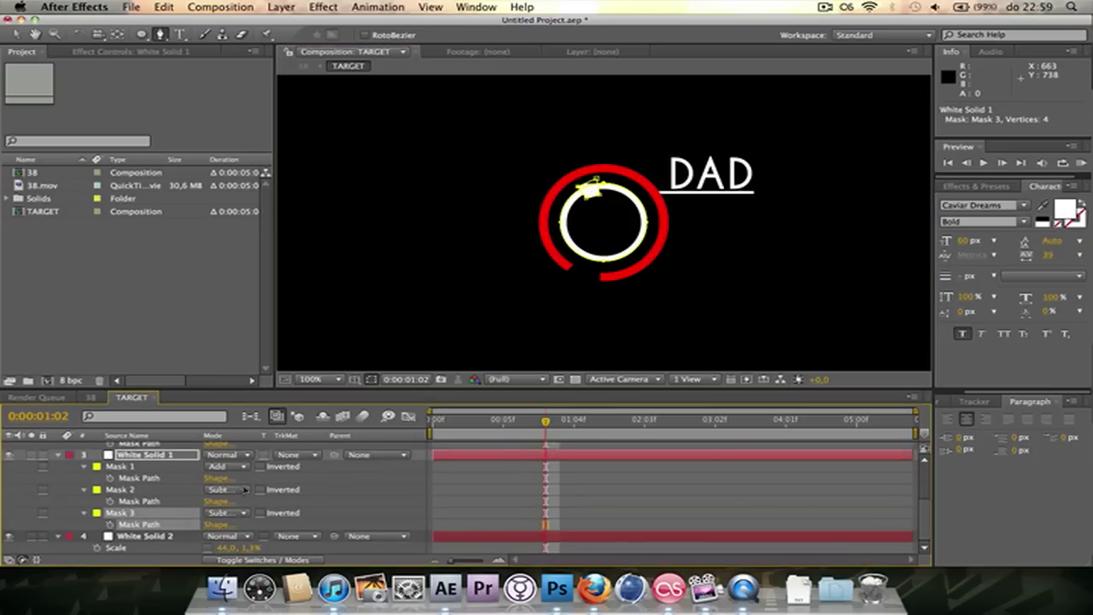
# Step: Collapse both rings' mask properties and select Red Solid 1 and White Solid 1 together
pyautogui.click(16, 34)
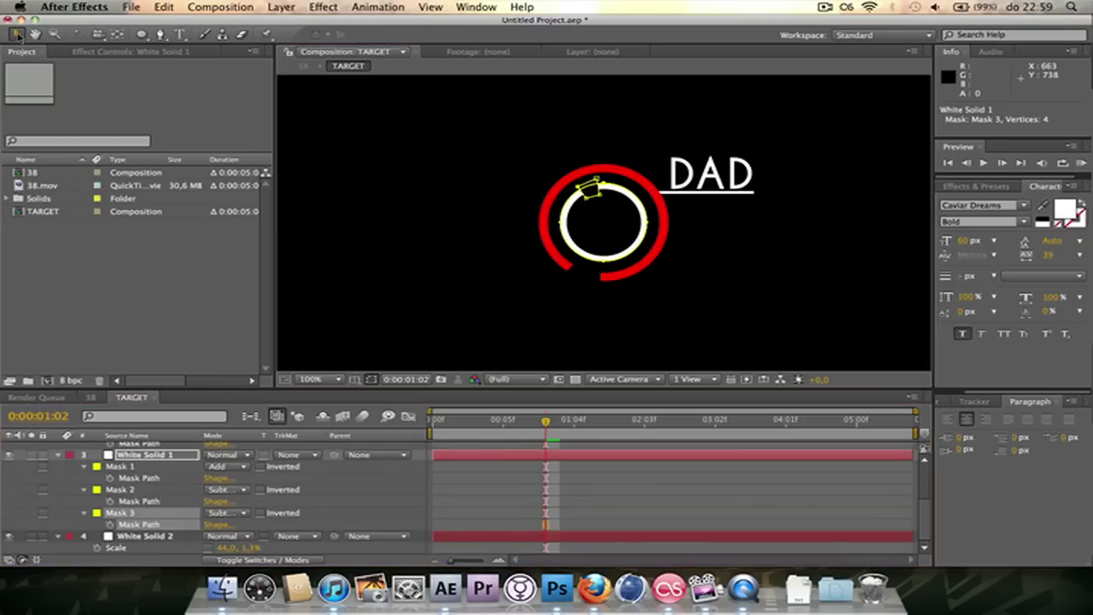
pyautogui.click(202, 302)
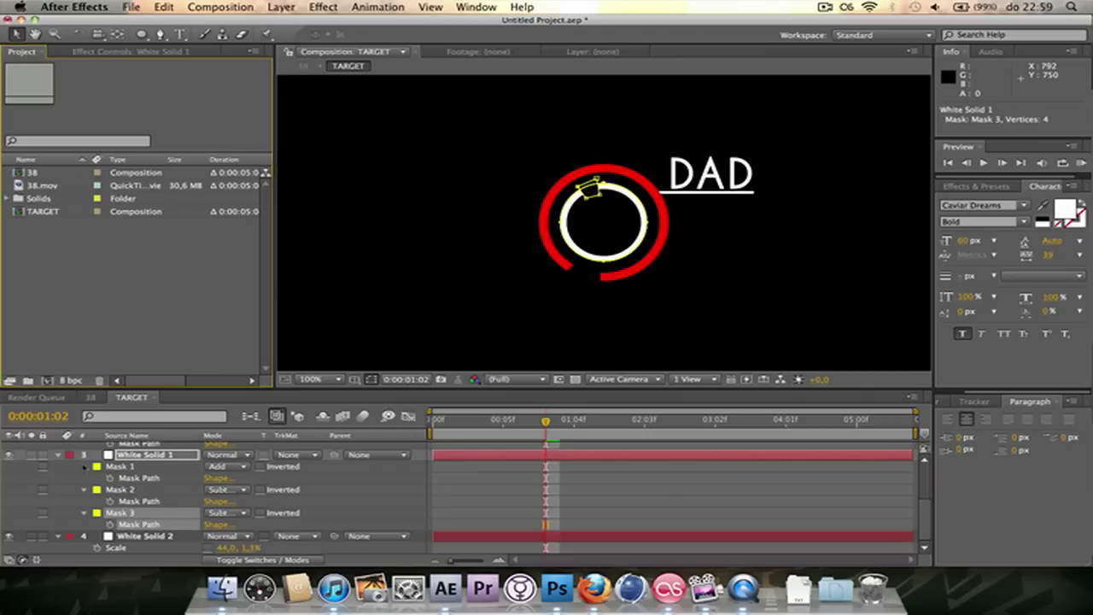
pyautogui.click(58, 455)
pyautogui.scroll(1, 65, 462)
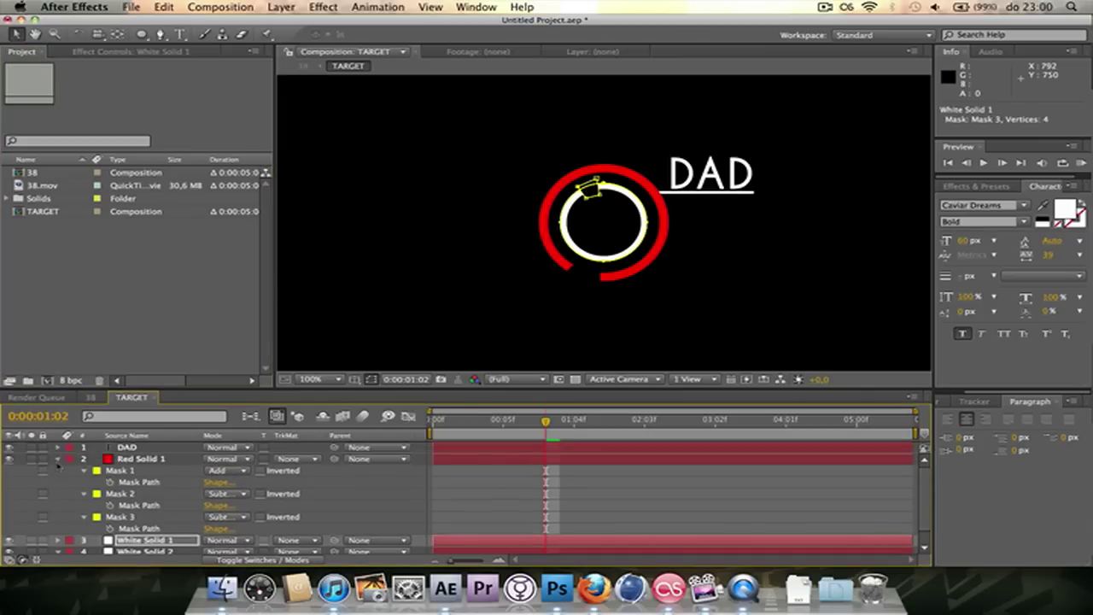
pyautogui.click(59, 458)
pyautogui.click(139, 460)
pyautogui.keyDown('shift'); pyautogui.click(141, 469); pyautogui.keyUp('shift')
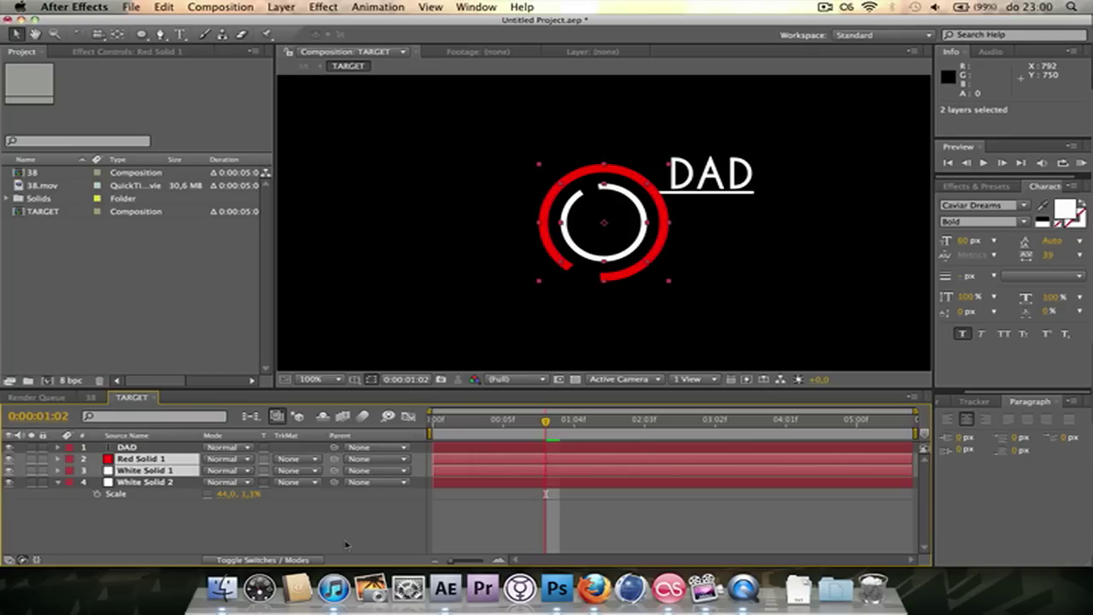
# Step: Add Rotation keyframes for both rings at 0:00:00:00 and 0:00:05:03, then select them all
pyautogui.press('r')
pyautogui.moveTo(546, 423); pyautogui.dragTo(517, 425)
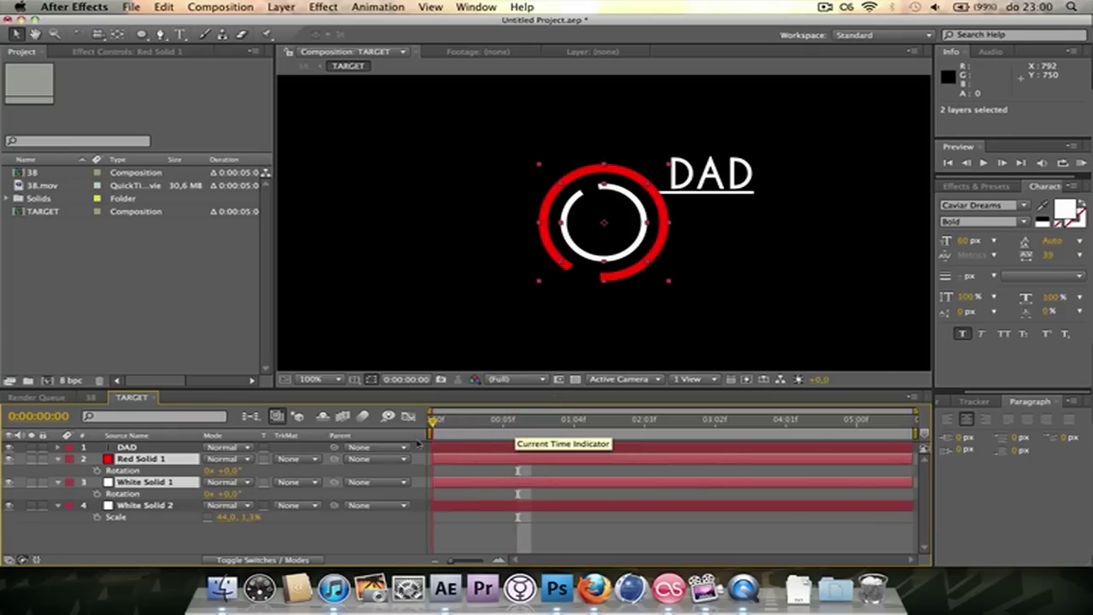
pyautogui.press('Home')
pyautogui.click(97, 470)
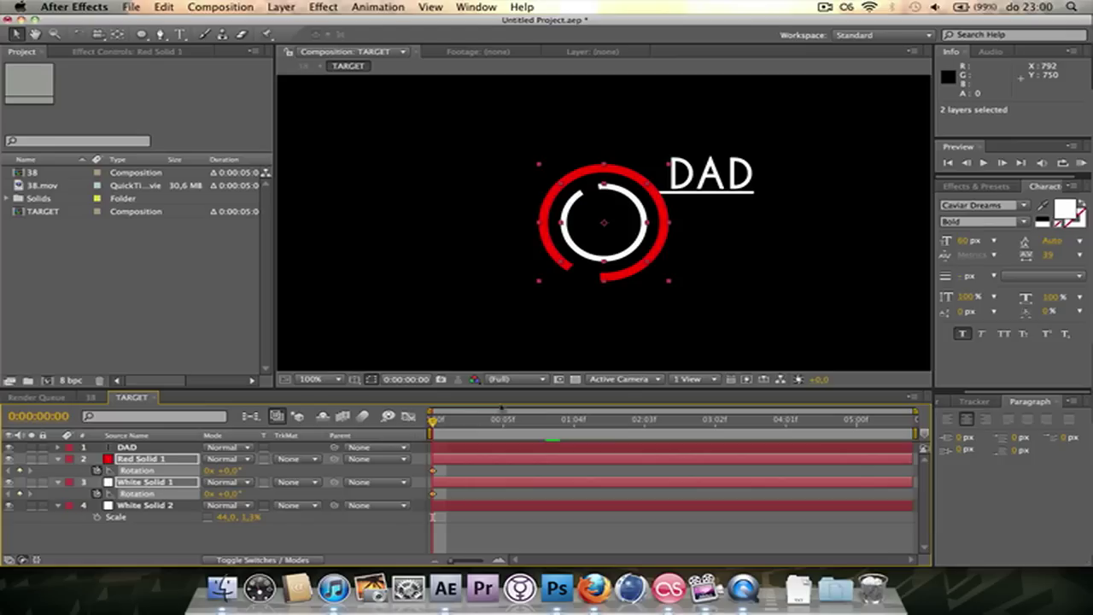
pyautogui.moveTo(438, 422); pyautogui.dragTo(943, 432)
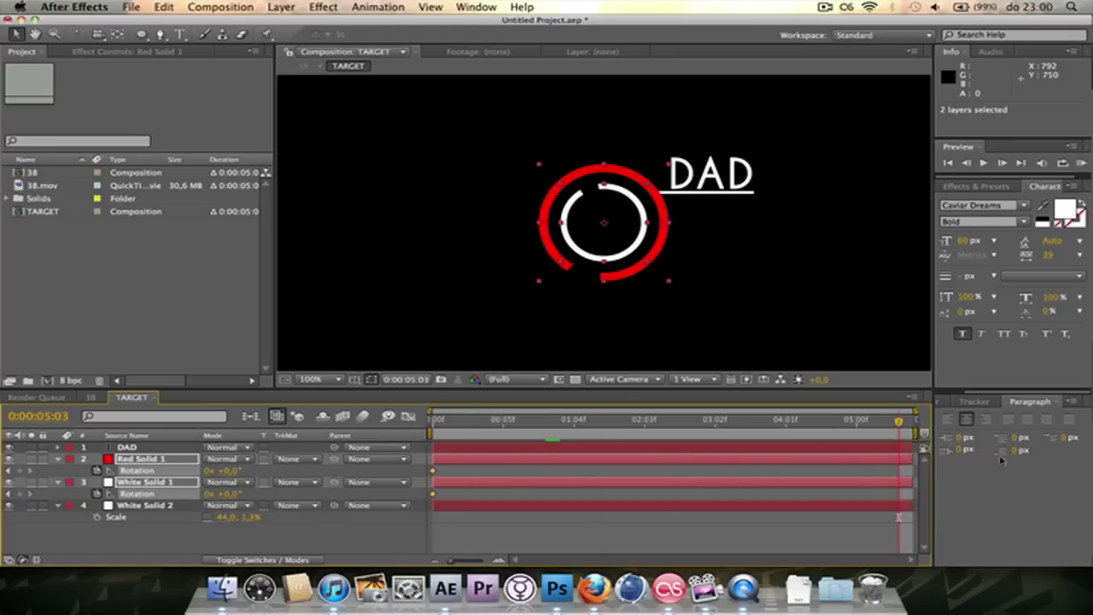
pyautogui.click(20, 471)
pyautogui.moveTo(907, 491); pyautogui.dragTo(427, 475)
# Step: Apply a Wiggler with magnitude 22 to the red ring's rotation keyframes
pyautogui.click(431, 472)
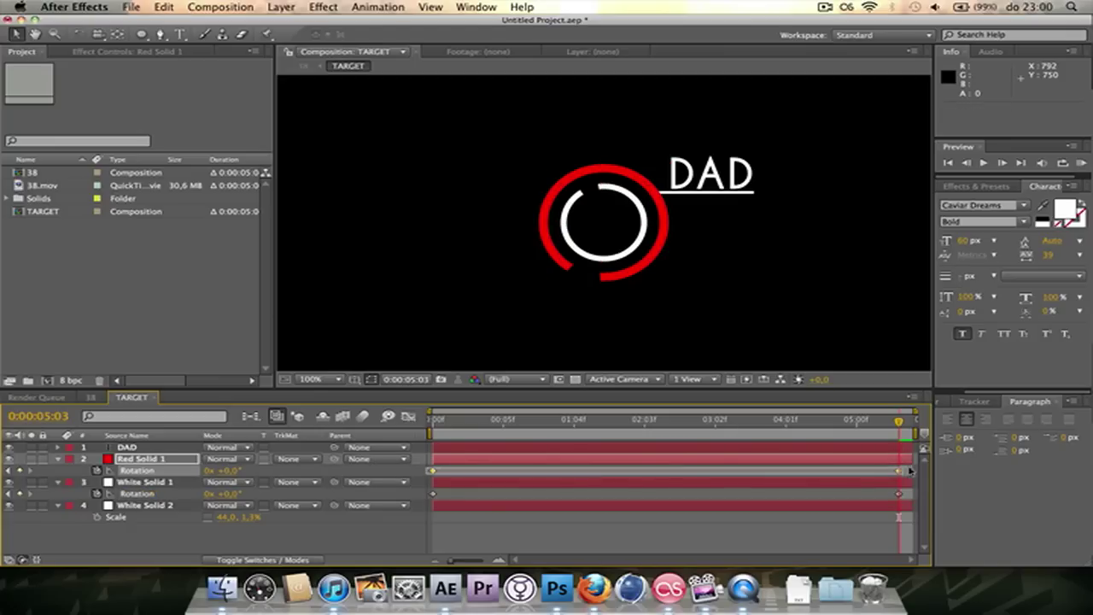
pyautogui.click(943, 401)
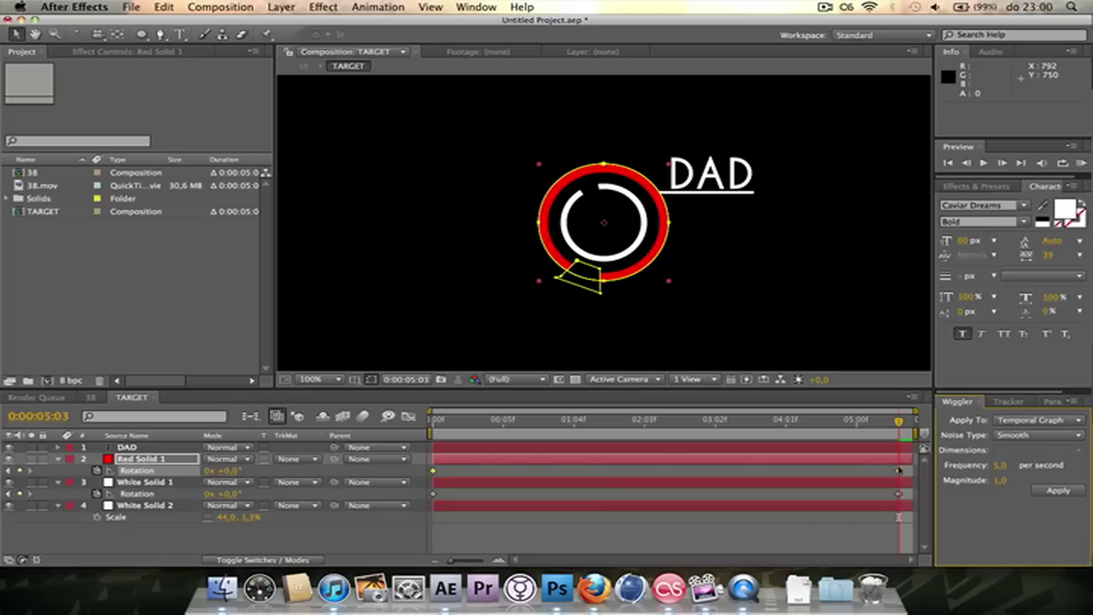
pyautogui.click(475, 8)
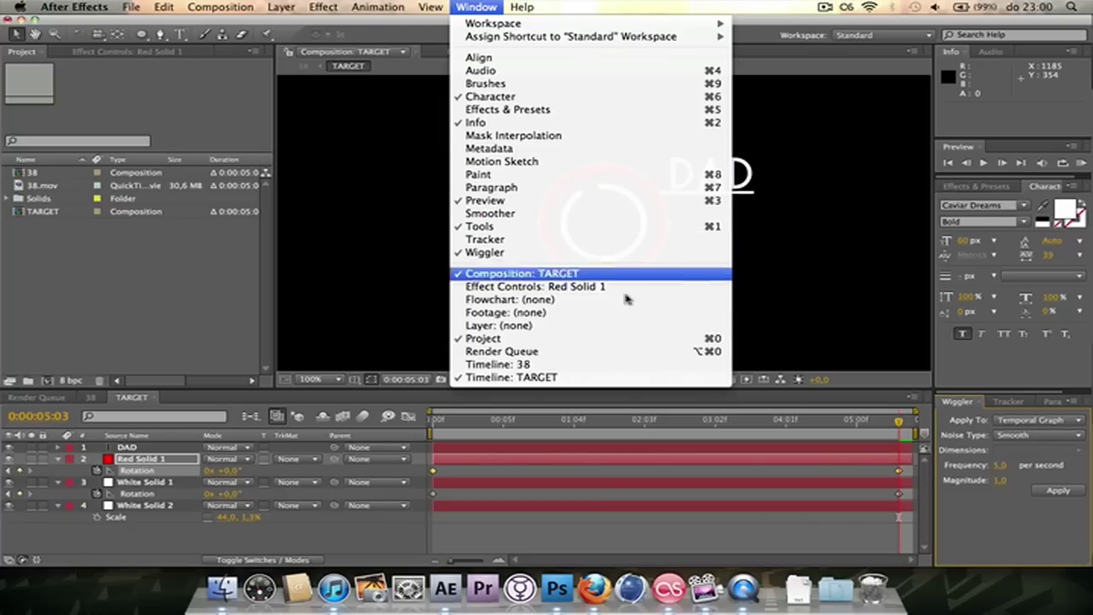
pyautogui.click(1010, 498)
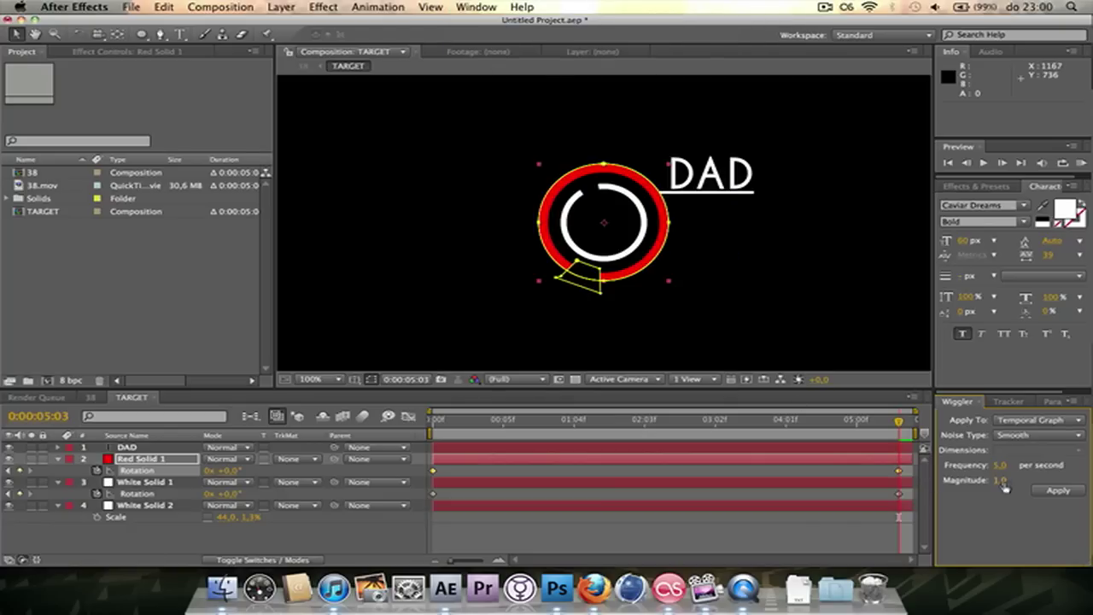
pyautogui.click(999, 480)
pyautogui.write('22')
pyautogui.press('Return')
pyautogui.click(1059, 490)
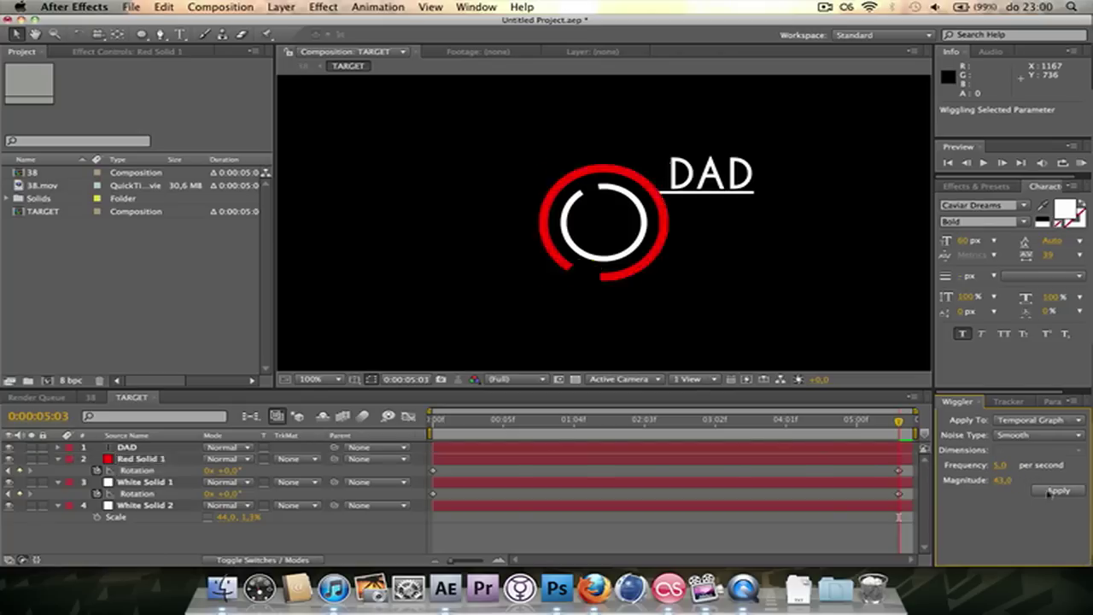
# Step: Wiggle the white ring's rotation with magnitude 20 and preview the result
pyautogui.moveTo(907, 498); pyautogui.dragTo(386, 496)
pyautogui.click(997, 481)
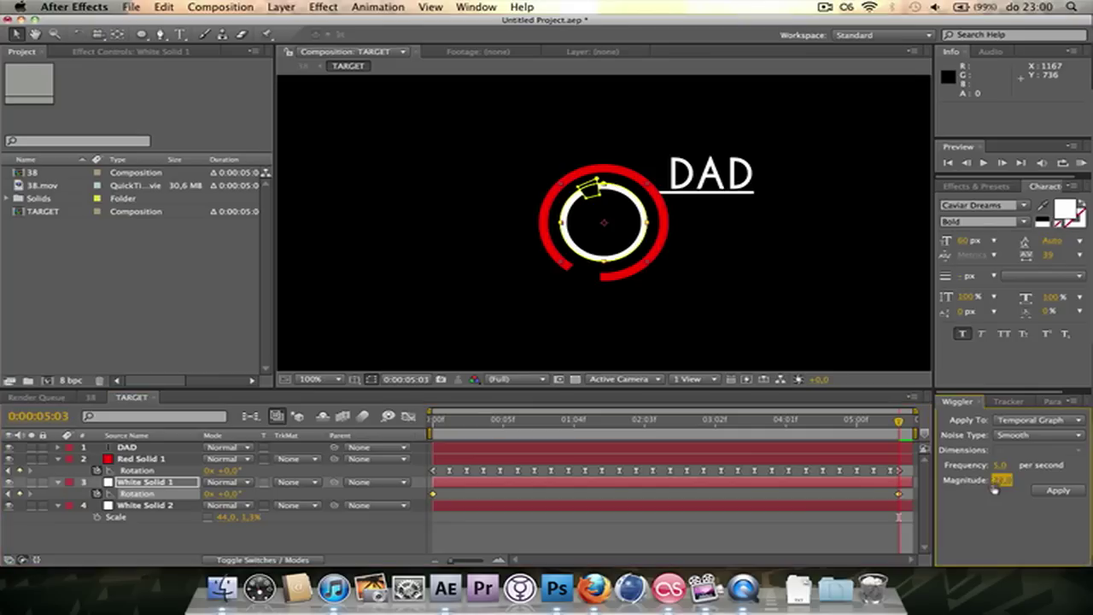
pyautogui.write('20')
pyautogui.click(1000, 467)
pyautogui.click(1059, 491)
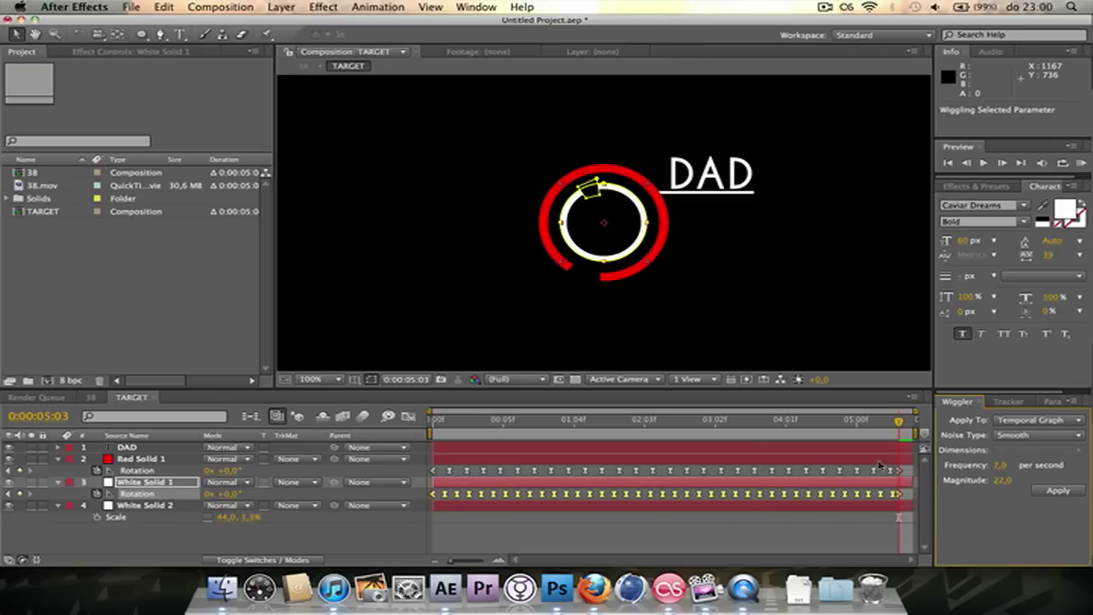
pyautogui.moveTo(899, 426); pyautogui.dragTo(773, 465)
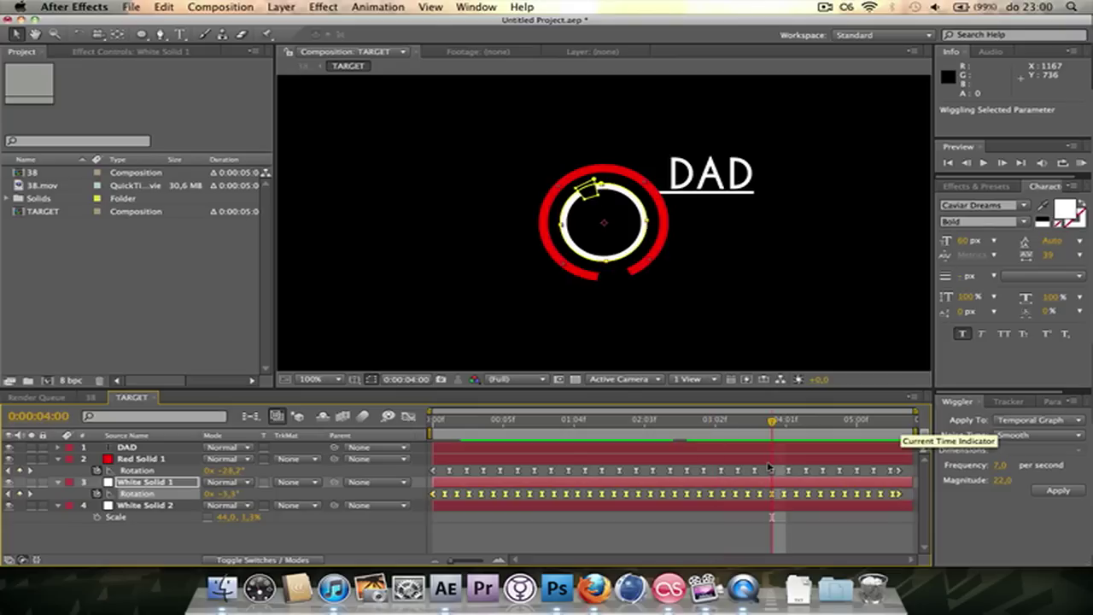
# Step: Undo and re-wiggle the red ring's rotation at magnitude 100
pyautogui.press('super+z')
pyautogui.press('super+z')
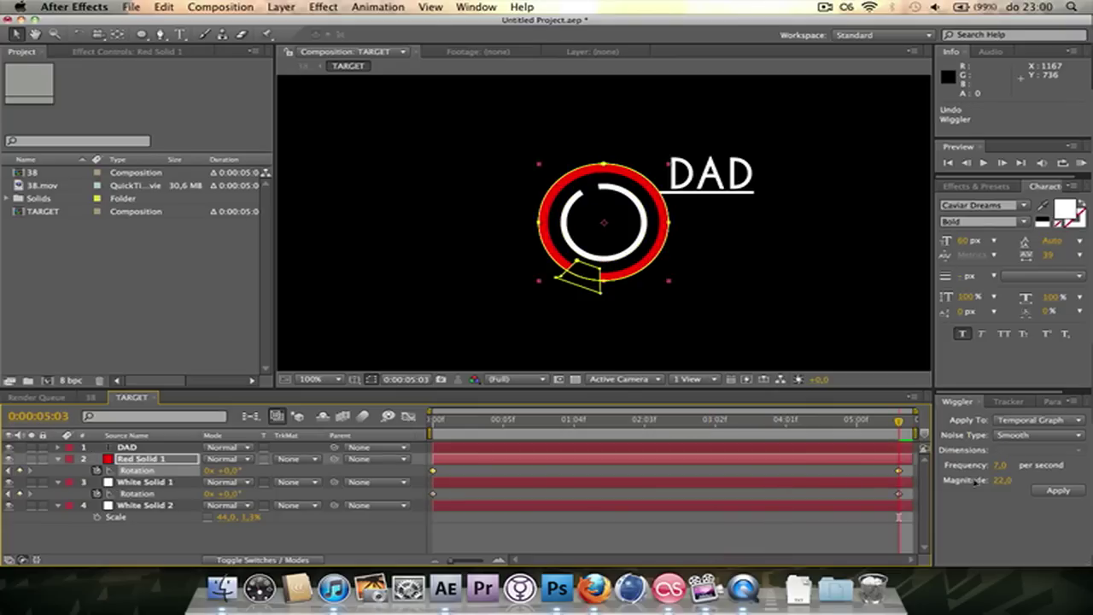
pyautogui.click(1009, 481)
pyautogui.write('100')
pyautogui.click(1057, 490)
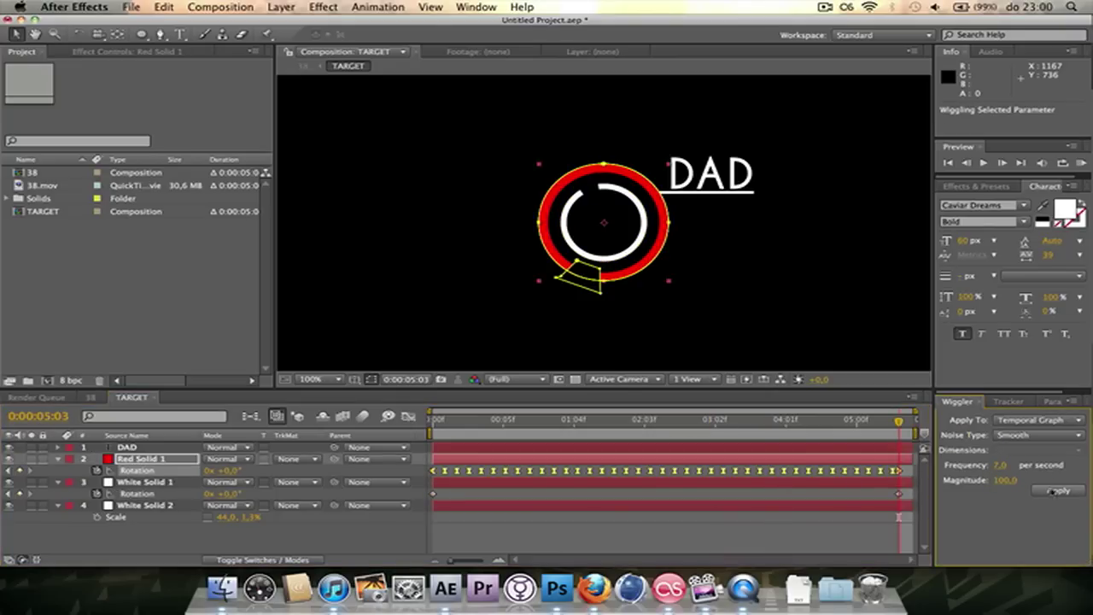
# Step: Wiggle the white ring's rotation at frequency 5 per second, magnitude 211, and preview
pyautogui.moveTo(907, 500); pyautogui.dragTo(410, 495)
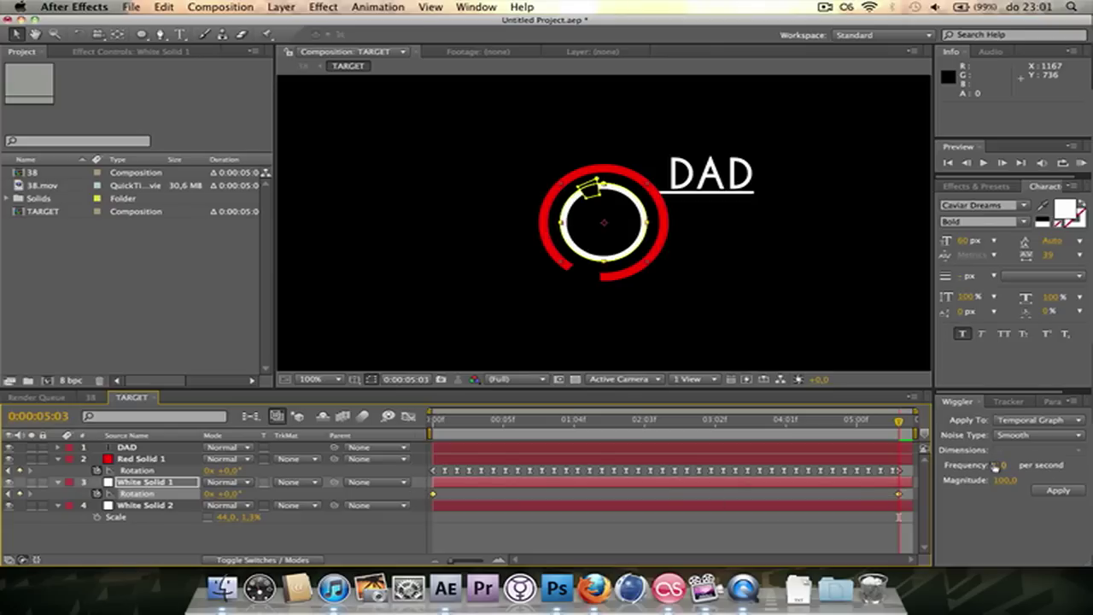
pyautogui.click(1004, 466)
pyautogui.write('5')
pyautogui.press('Tab')
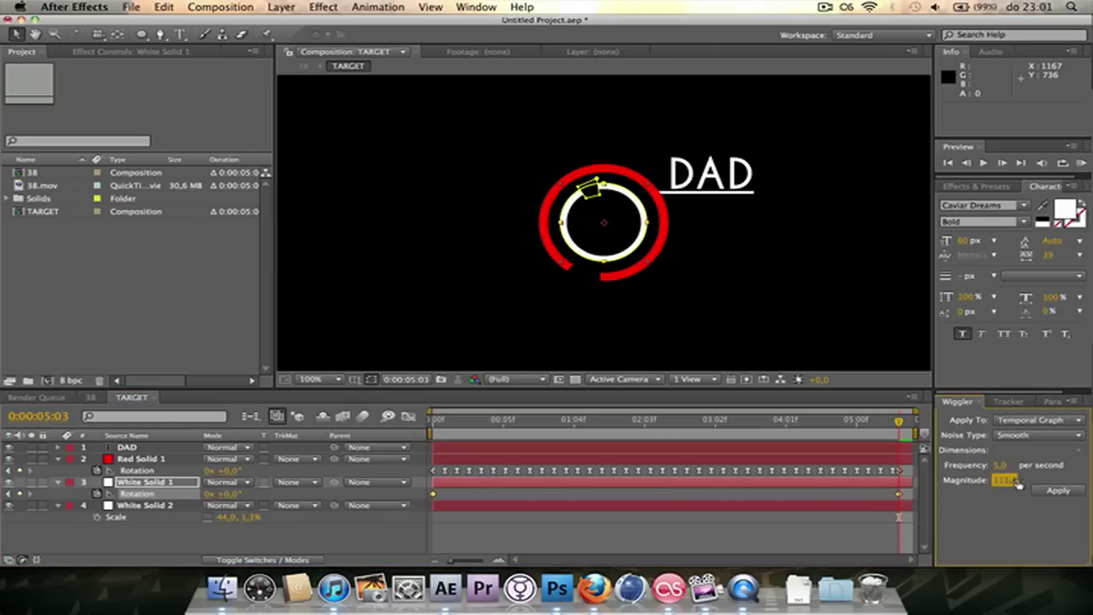
pyautogui.click(1068, 492)
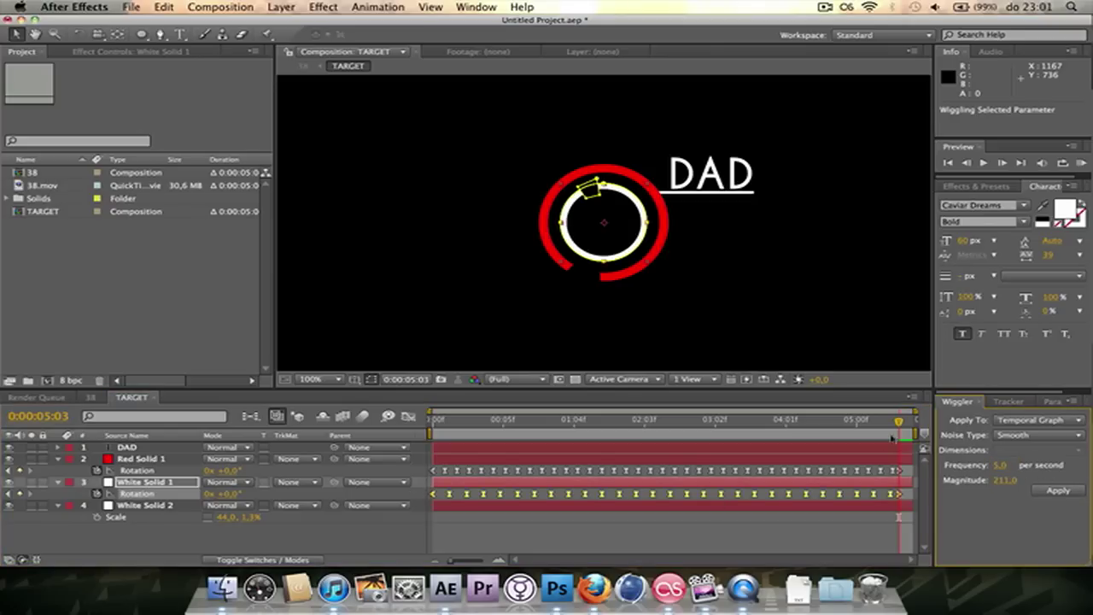
pyautogui.moveTo(899, 423); pyautogui.dragTo(730, 422)
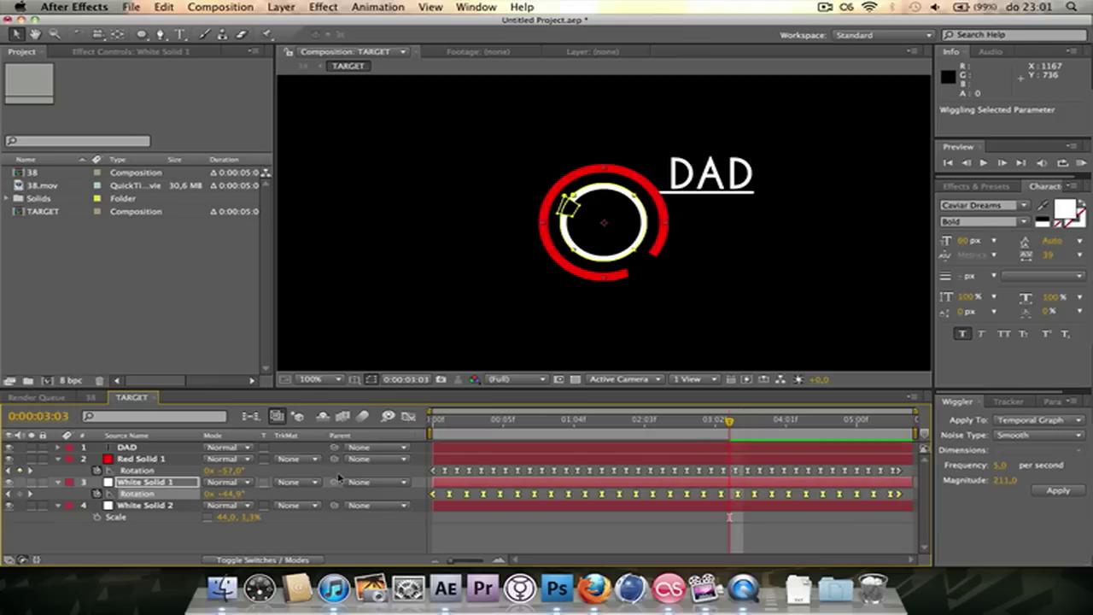
# Step: Enable composition motion blur plus the motion blur switch on White Solid 1 and Red Solid 1
pyautogui.click(362, 416)
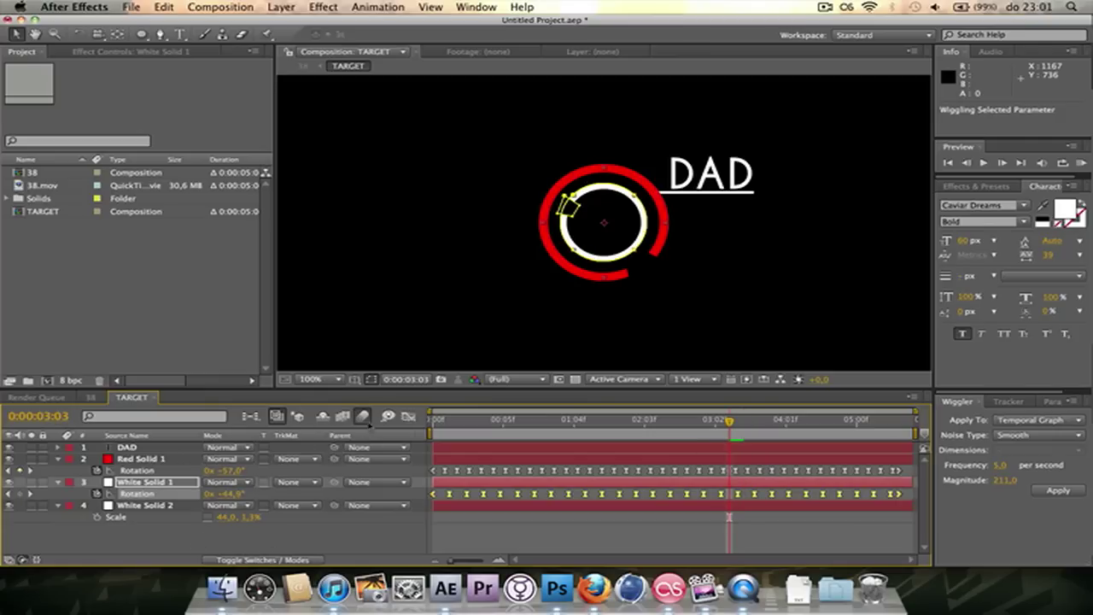
pyautogui.click(263, 560)
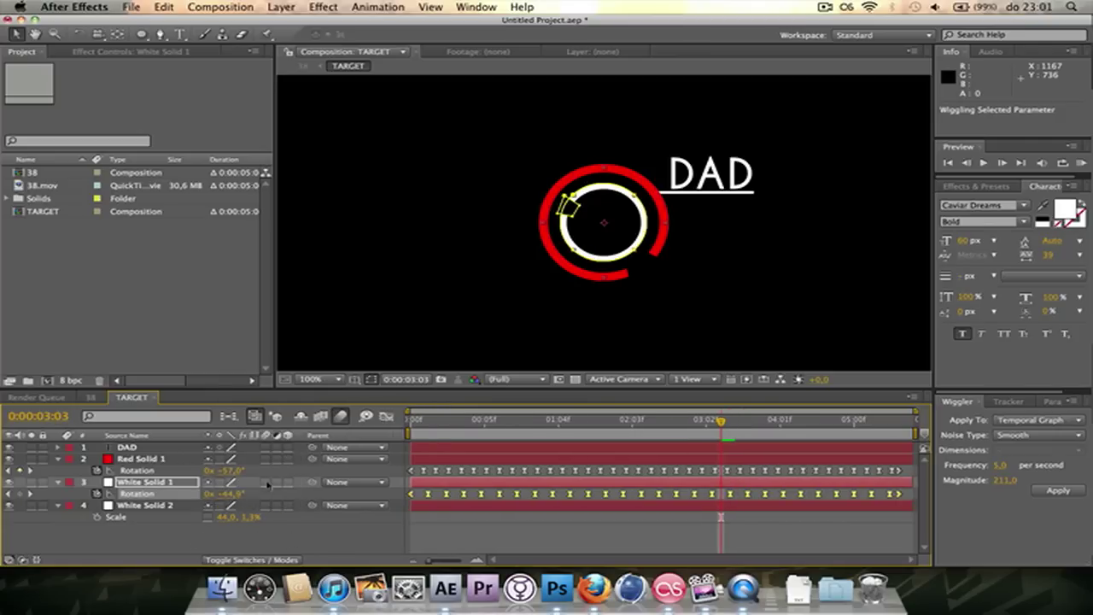
pyautogui.click(266, 483)
pyautogui.click(266, 460)
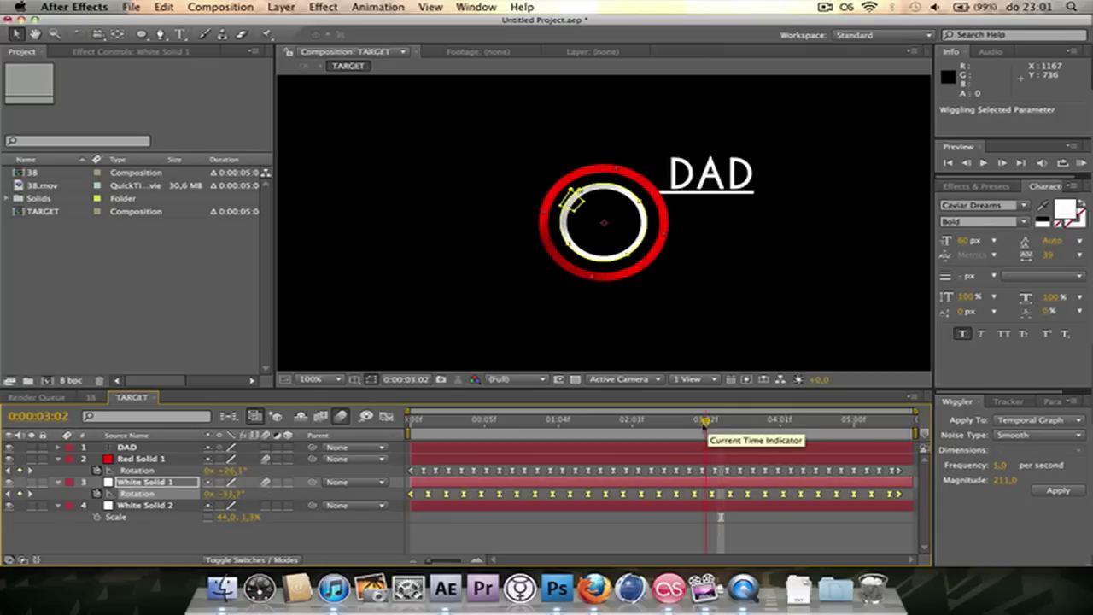
pyautogui.moveTo(715, 425); pyautogui.dragTo(647, 431)
pyautogui.click(242, 534)
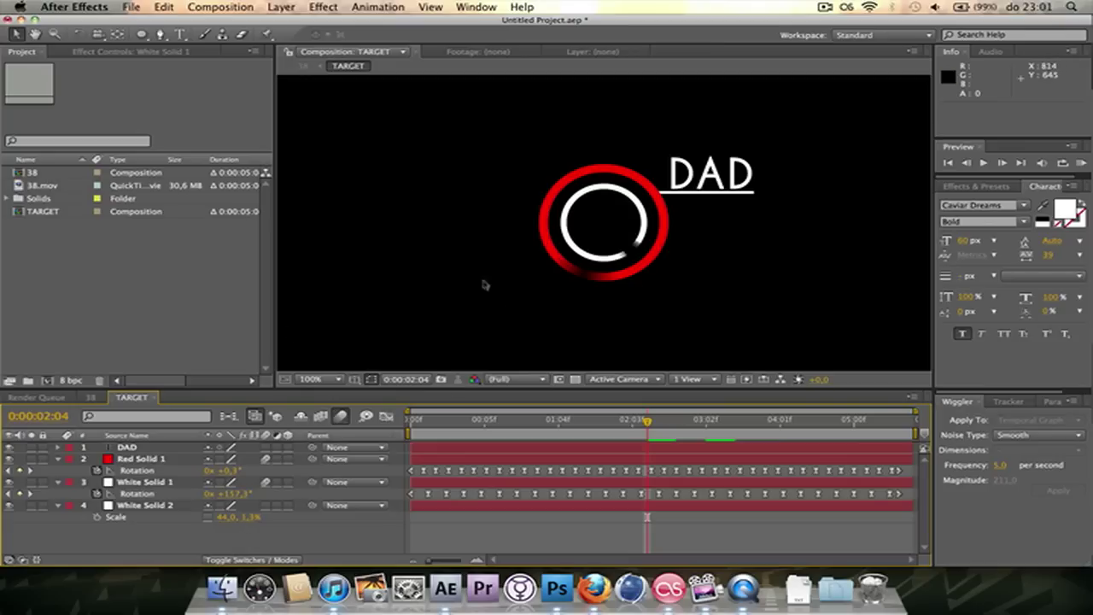
# Step: Add a SOMETHING HUGE text layer above the ring and DAD, then view composition 38
pyautogui.click(182, 35)
pyautogui.click(354, 192)
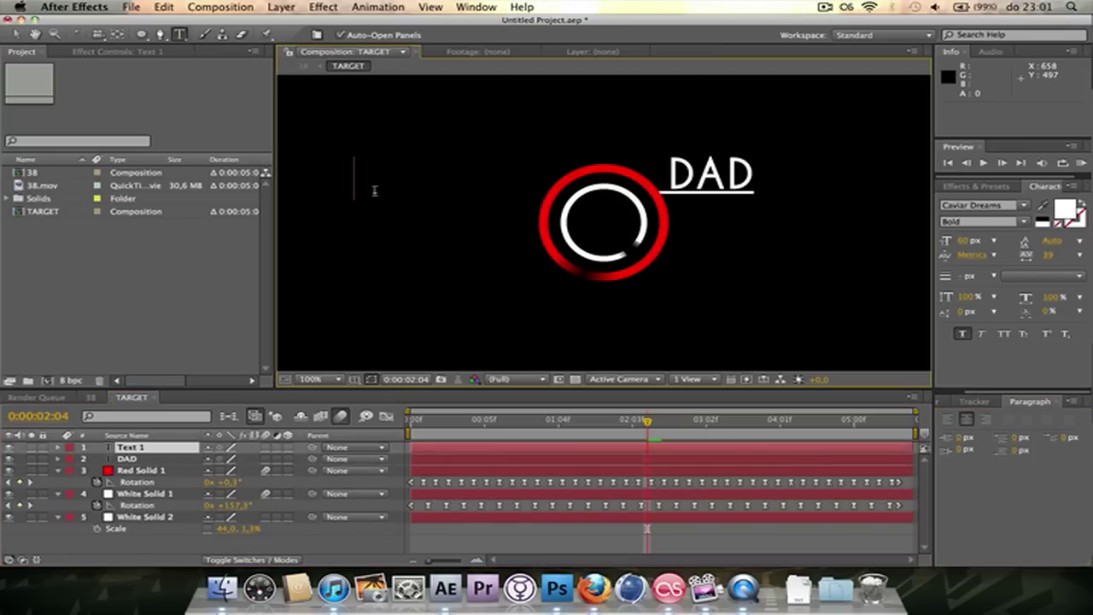
pyautogui.write('SOMETHING HUGE')
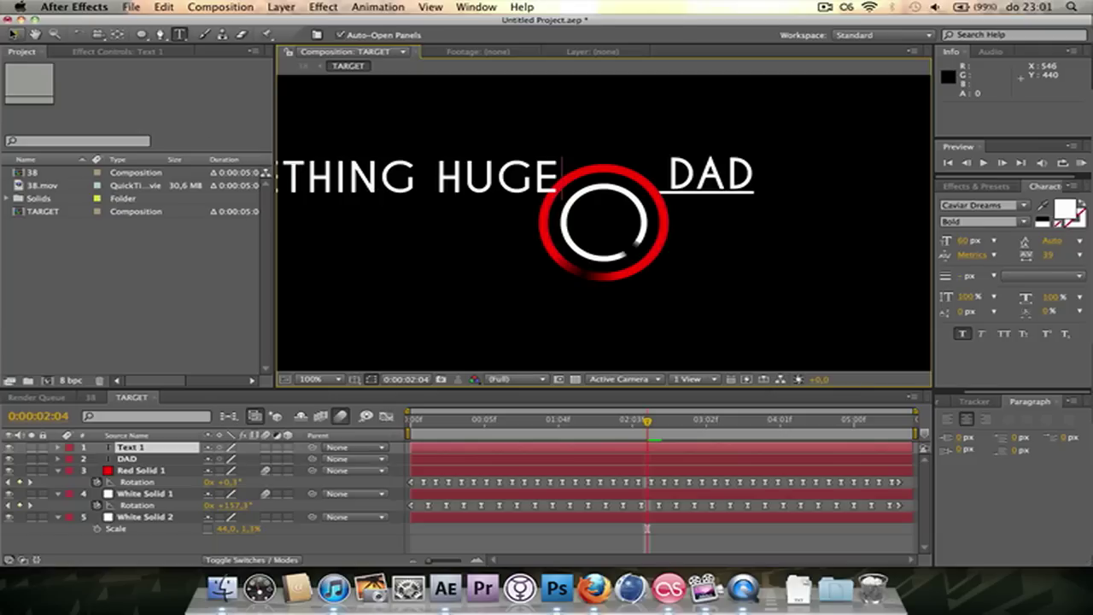
pyautogui.press('KP_Enter')
pyautogui.press('v')
pyautogui.moveTo(363, 177); pyautogui.dragTo(614, 126)
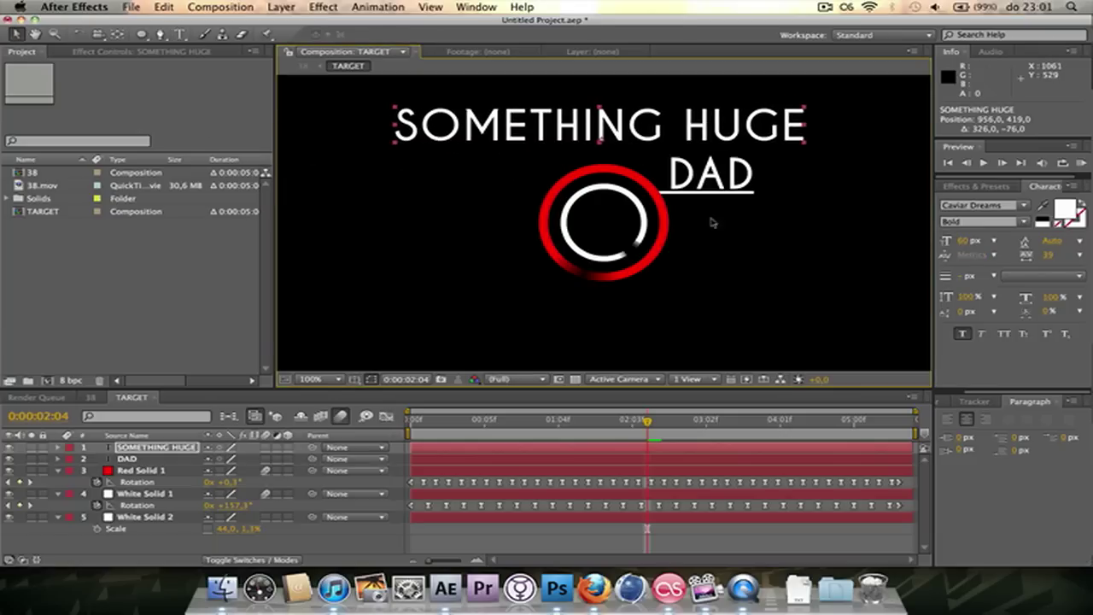
pyautogui.click(90, 397)
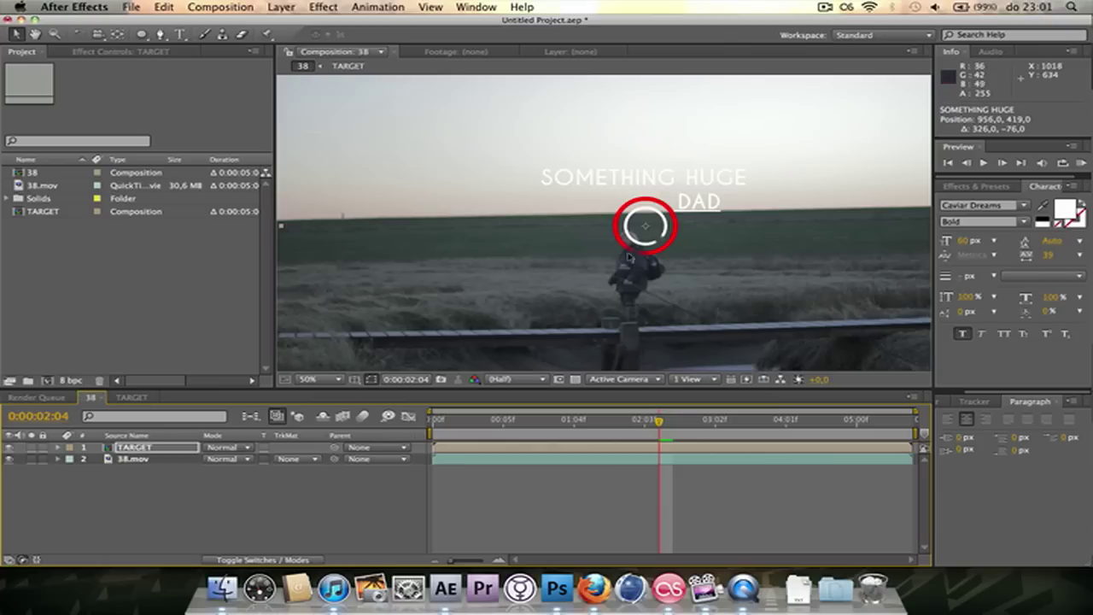
# Step: Start TARGET Position keyframes at 0:00:01:02 and place the target on the walker through 1:04
pyautogui.moveTo(659, 422); pyautogui.dragTo(546, 422)
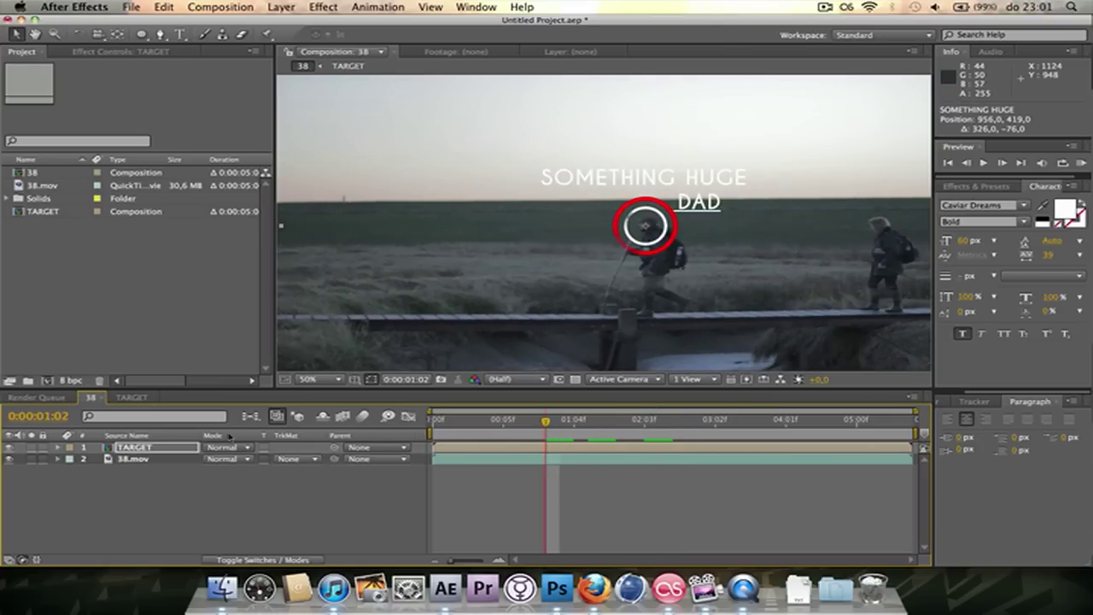
pyautogui.click(171, 449)
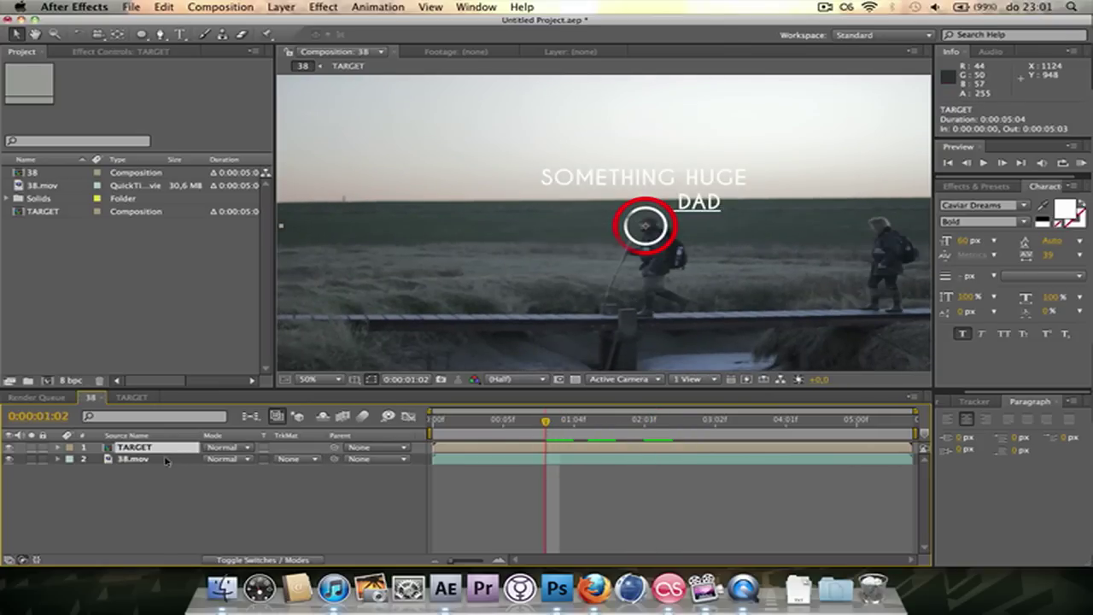
pyautogui.hotkey('alt', 'shift', 'p')
pyautogui.click(95, 459)
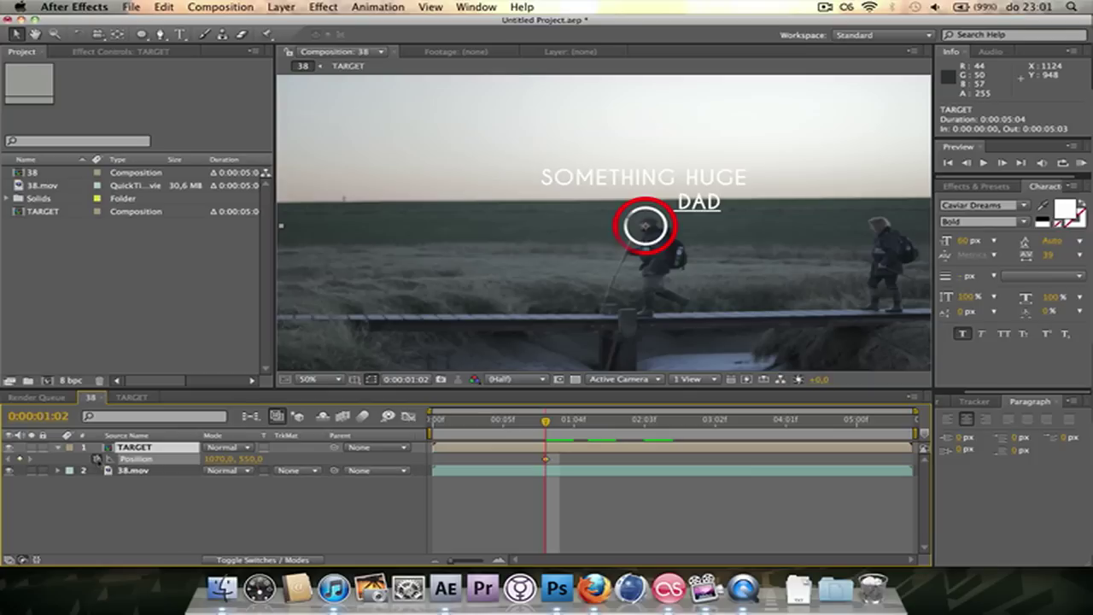
pyautogui.moveTo(545, 422); pyautogui.dragTo(559, 422)
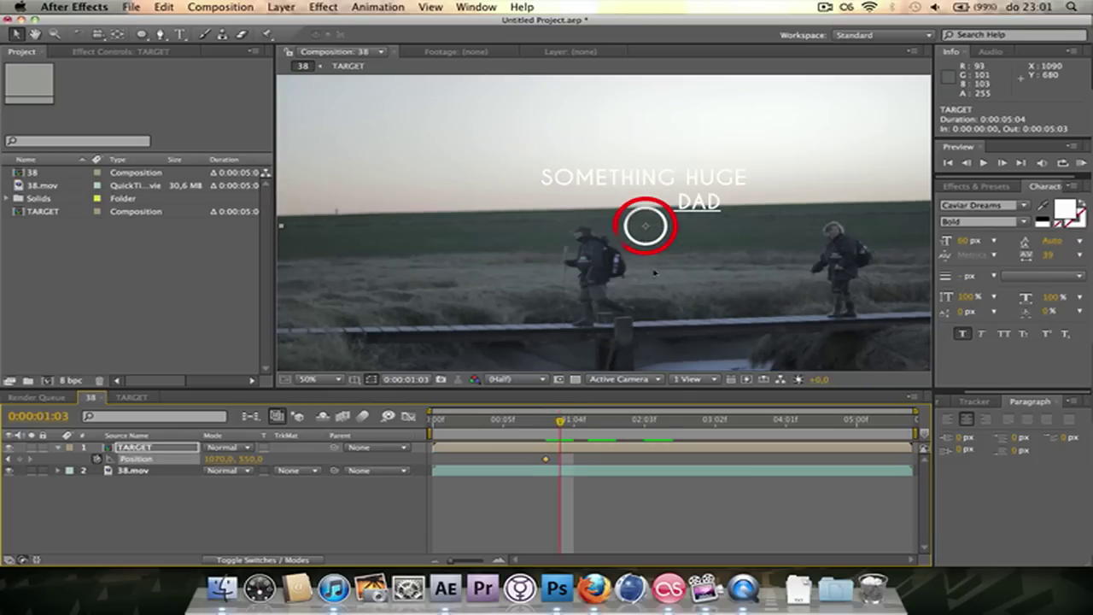
pyautogui.moveTo(656, 233); pyautogui.dragTo(585, 242)
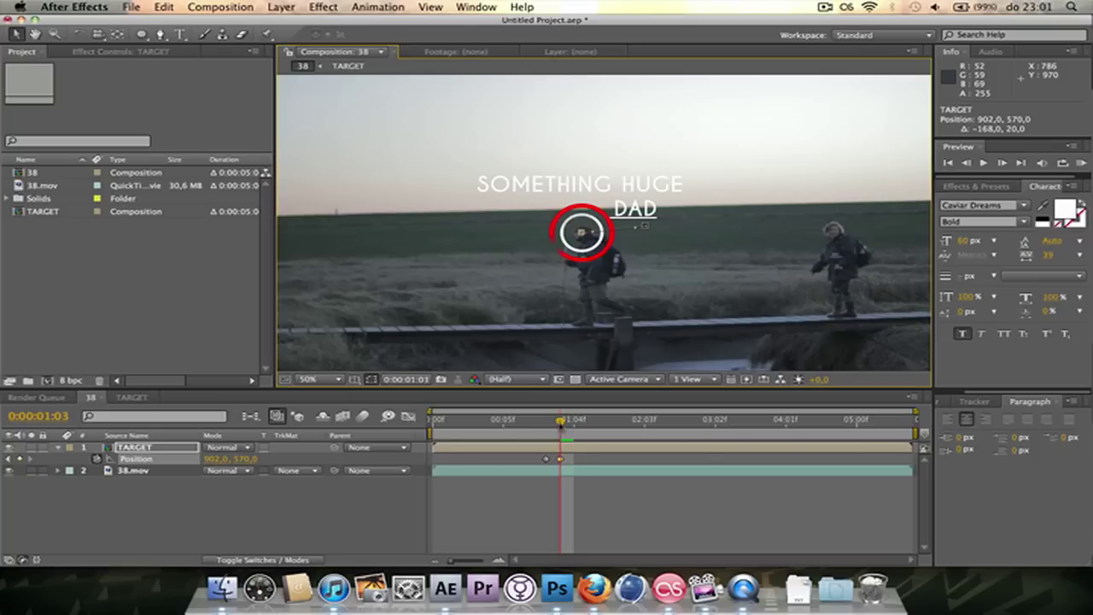
pyautogui.moveTo(559, 419); pyautogui.dragTo(574, 420)
pyautogui.moveTo(603, 242); pyautogui.dragTo(536, 227)
# Step: Delete the SOMETHING HUGE text layer from the TARGET composition
pyautogui.click(128, 398)
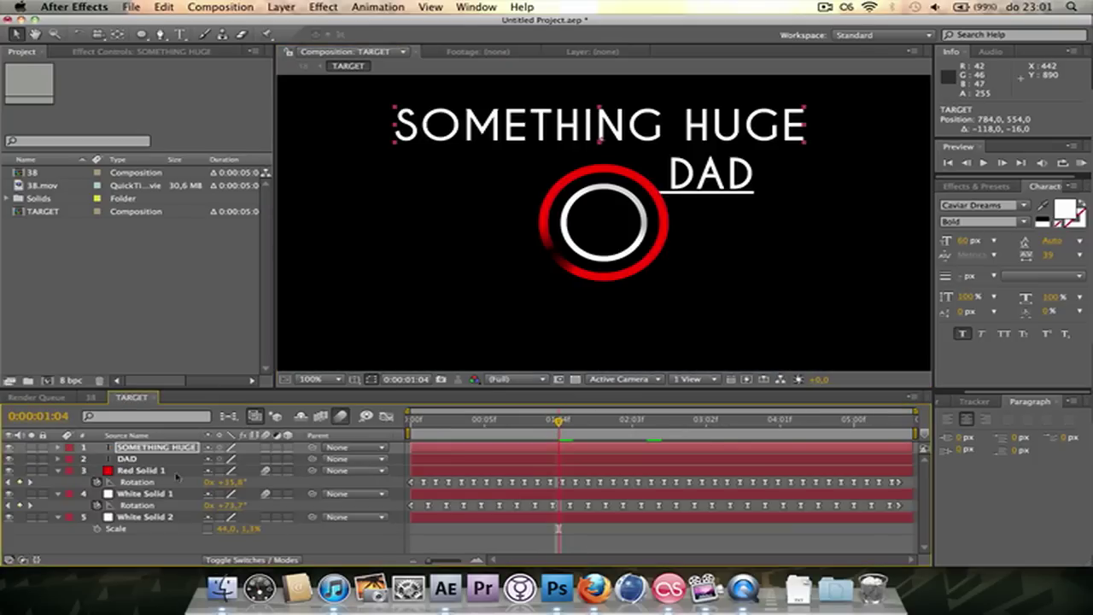
pyautogui.click(175, 447)
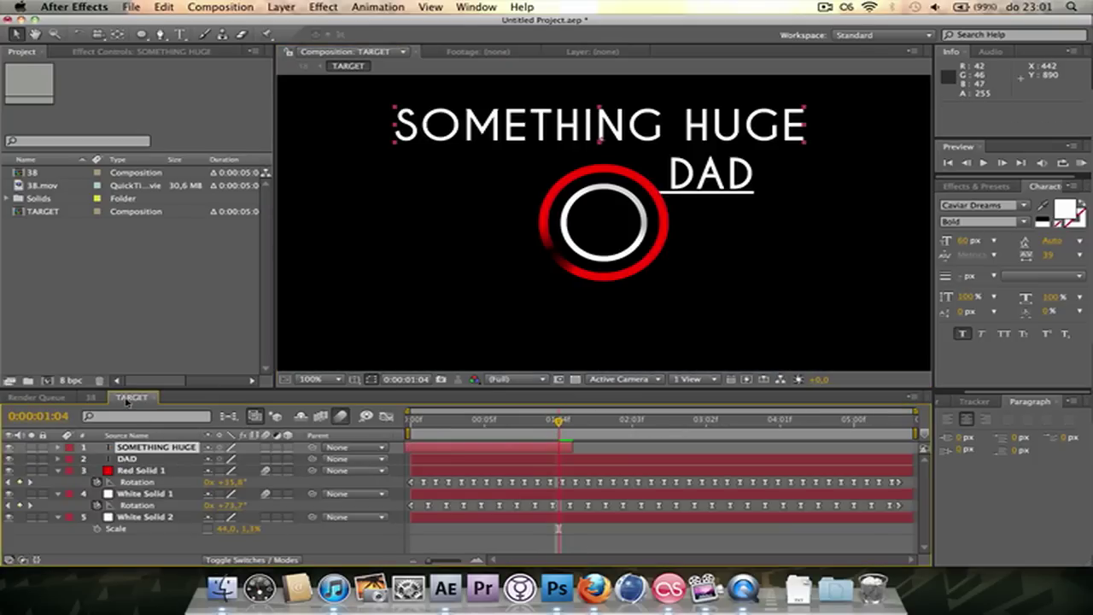
pyautogui.press('Delete')
pyautogui.click(89, 398)
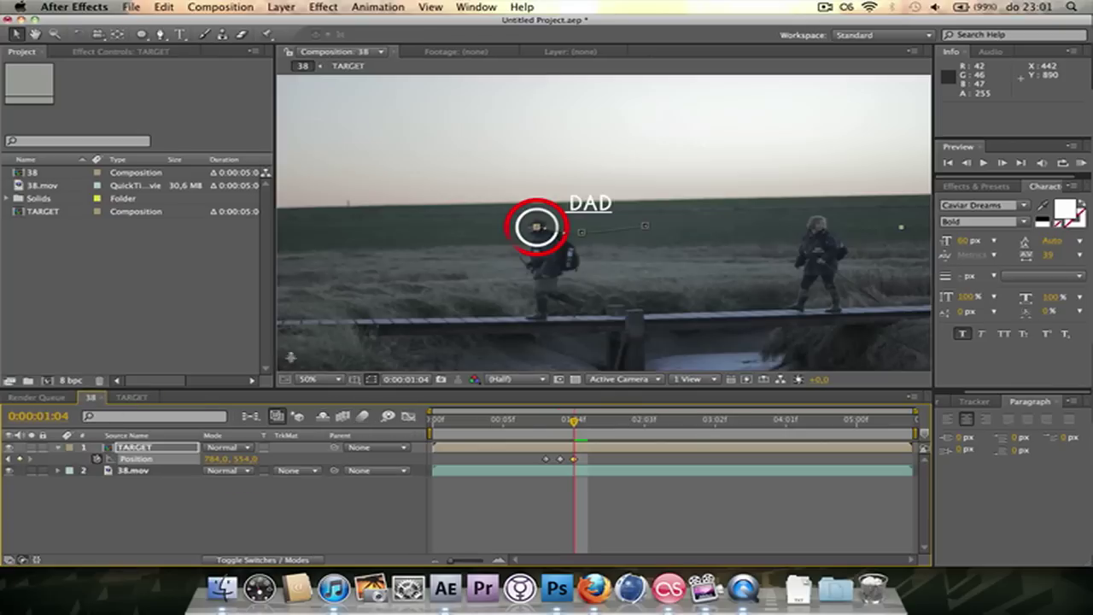
# Step: Keep the target on the walker at 1:05, 2:00 and 2:01
pyautogui.press('pagedown')
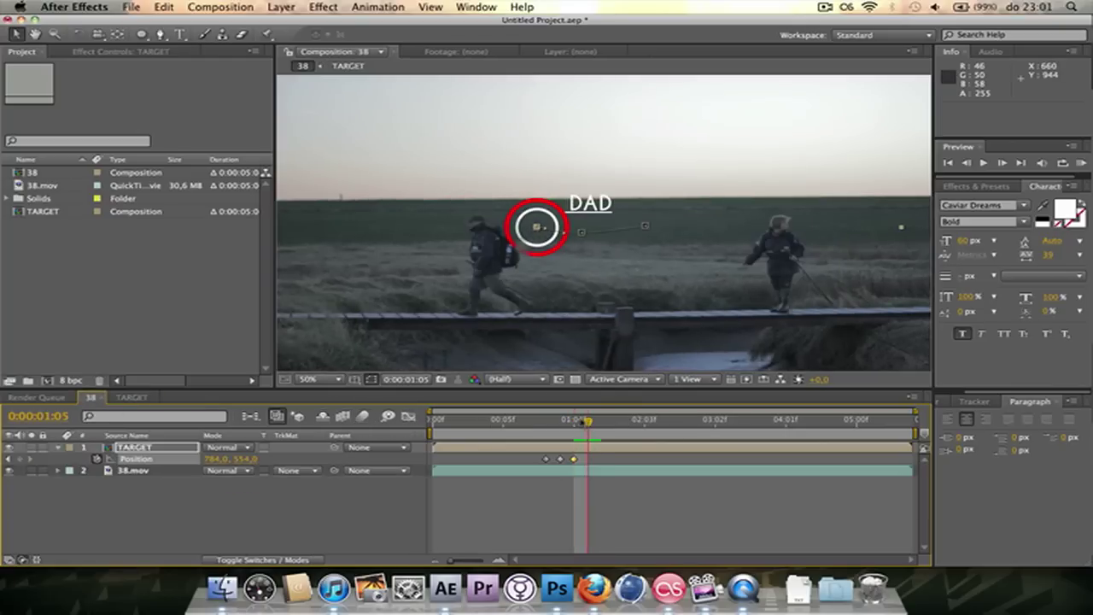
pyautogui.moveTo(539, 246); pyautogui.dragTo(470, 219)
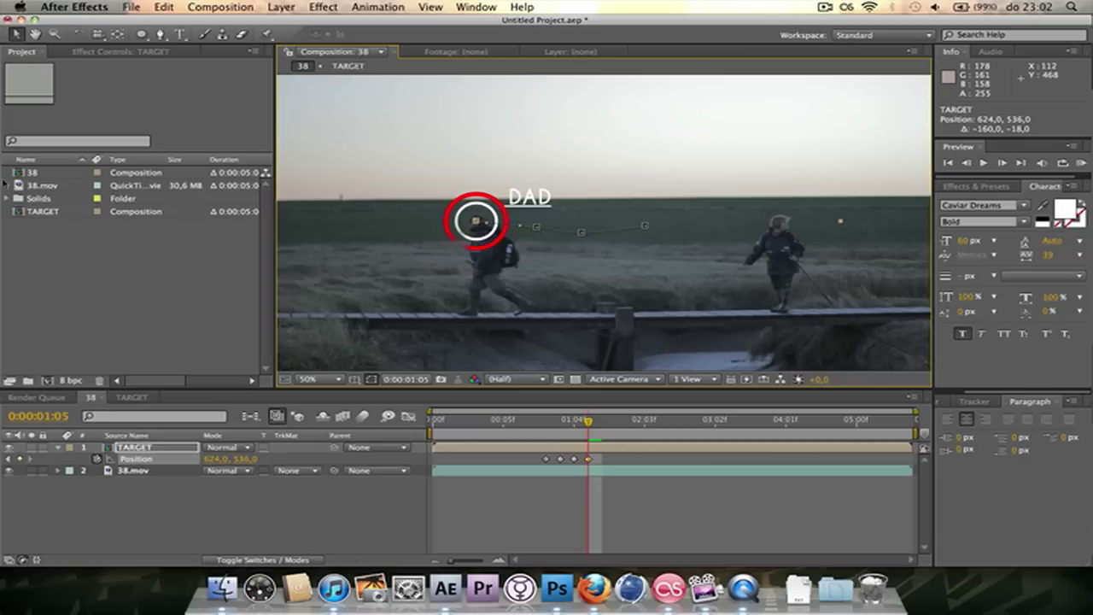
pyautogui.click(39, 186)
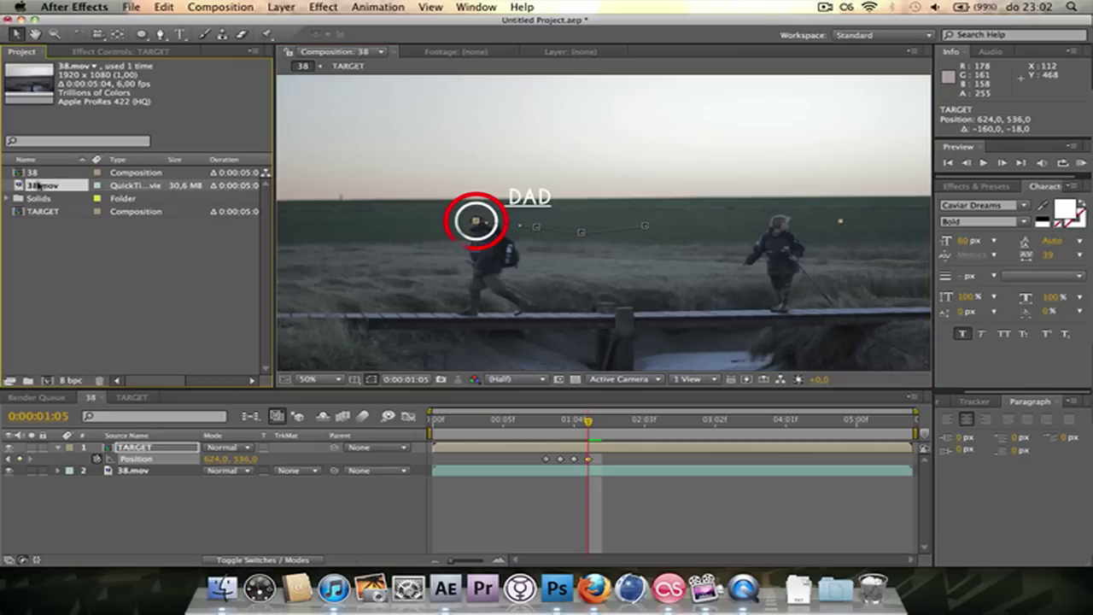
pyautogui.click(603, 419)
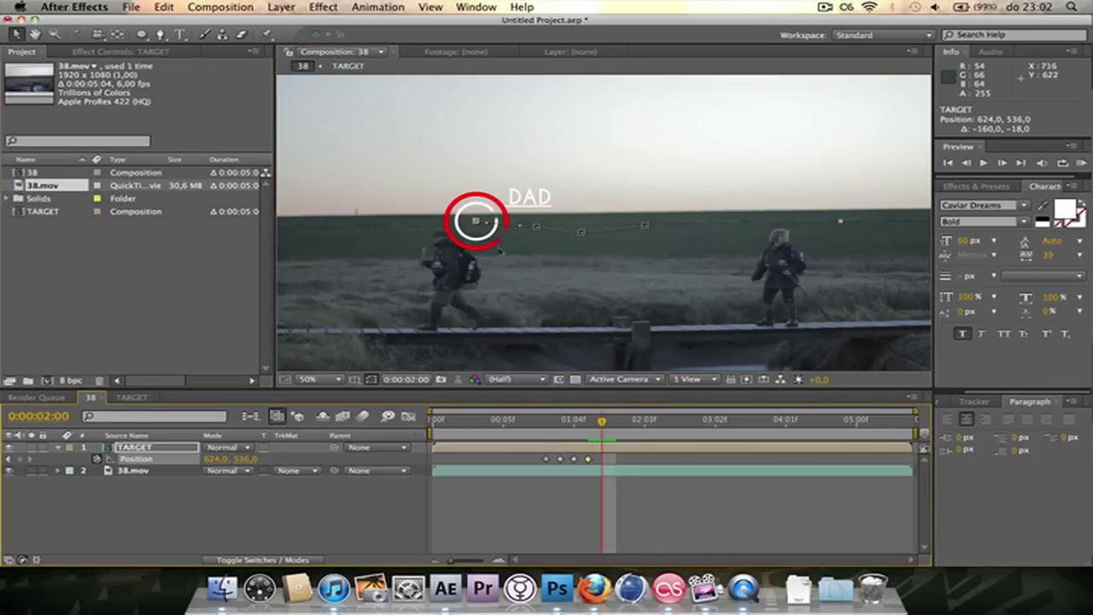
pyautogui.moveTo(487, 248); pyautogui.dragTo(365, 270)
pyautogui.click(617, 419)
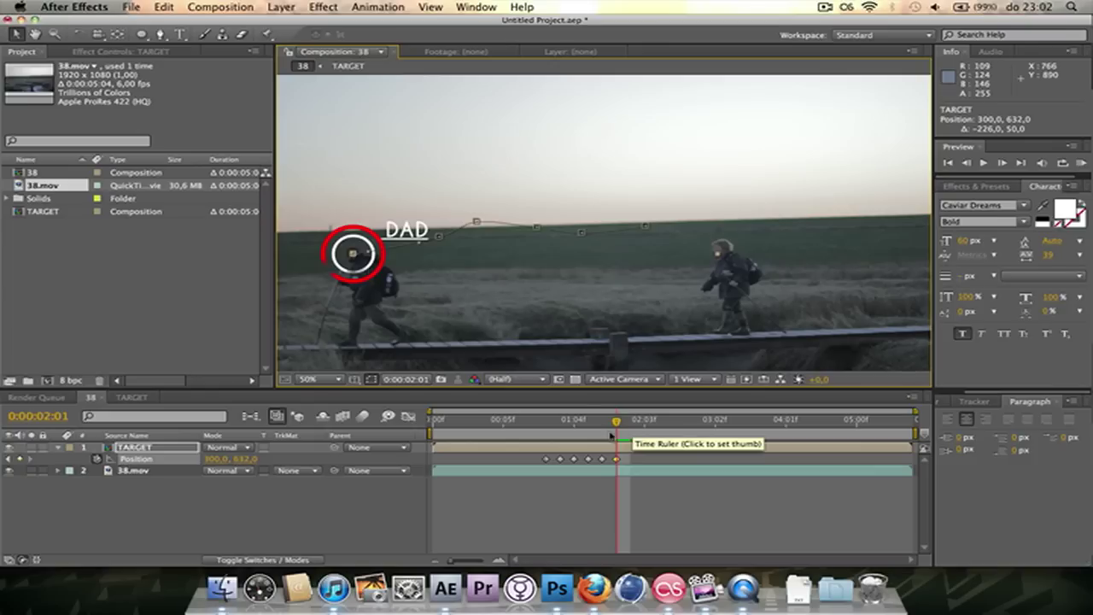
pyautogui.moveTo(616, 421); pyautogui.dragTo(631, 421)
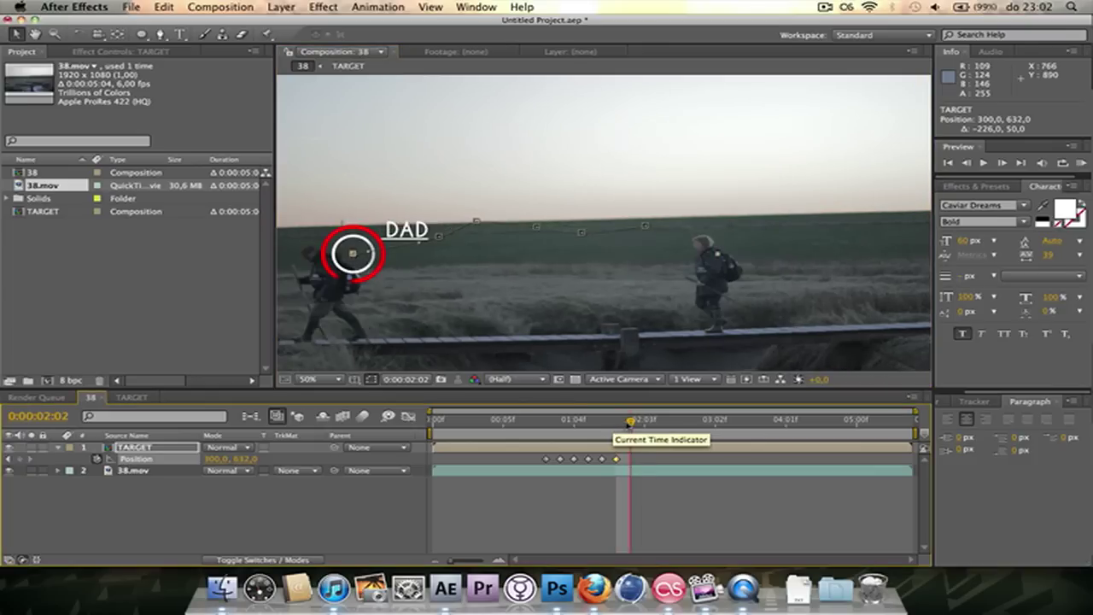
# Step: Start a Track Motion on the 38.mov footage layer and enlarge Track Point 1's feature region
pyautogui.click(975, 401)
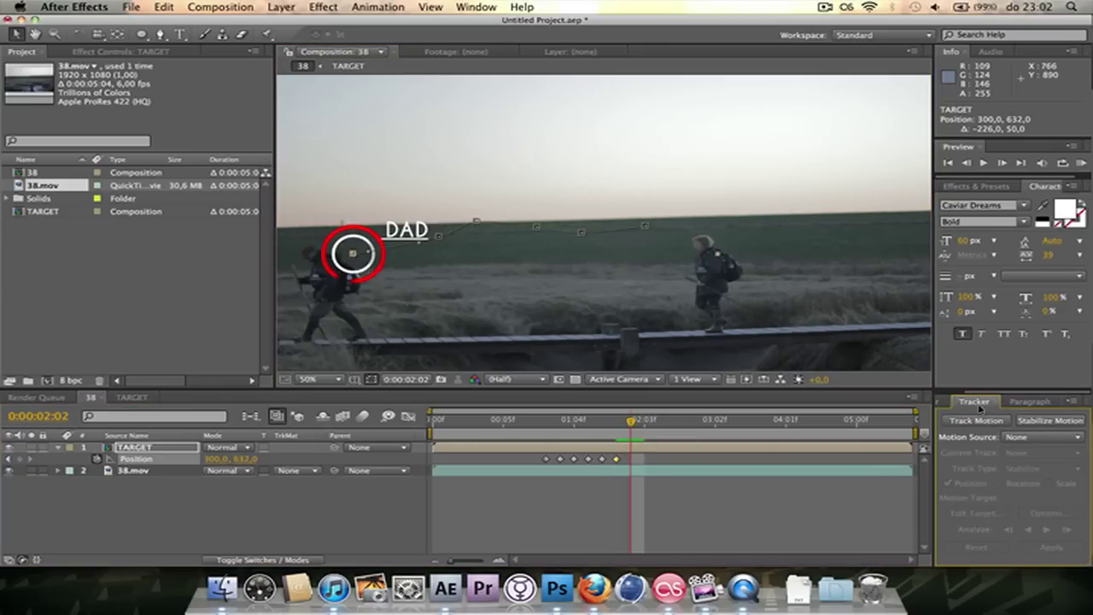
pyautogui.click(980, 422)
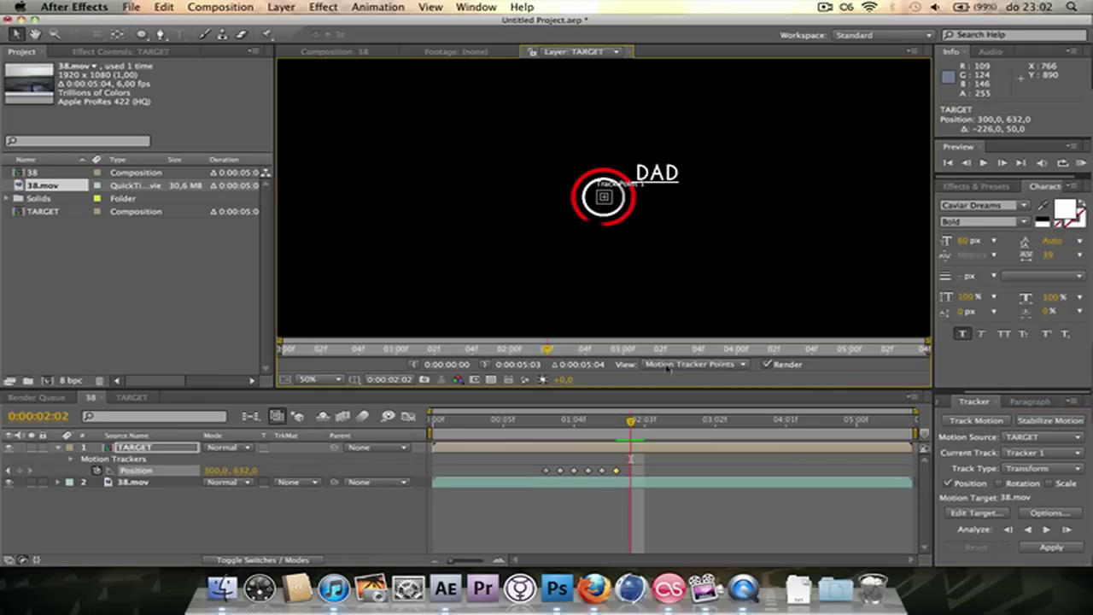
pyautogui.click(140, 472)
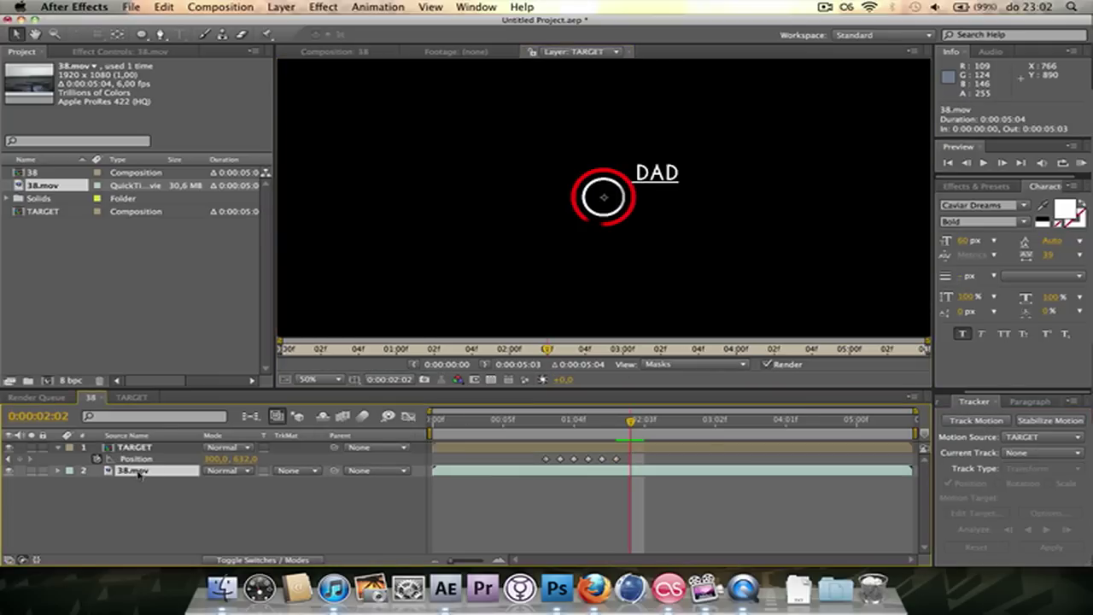
pyautogui.click(989, 422)
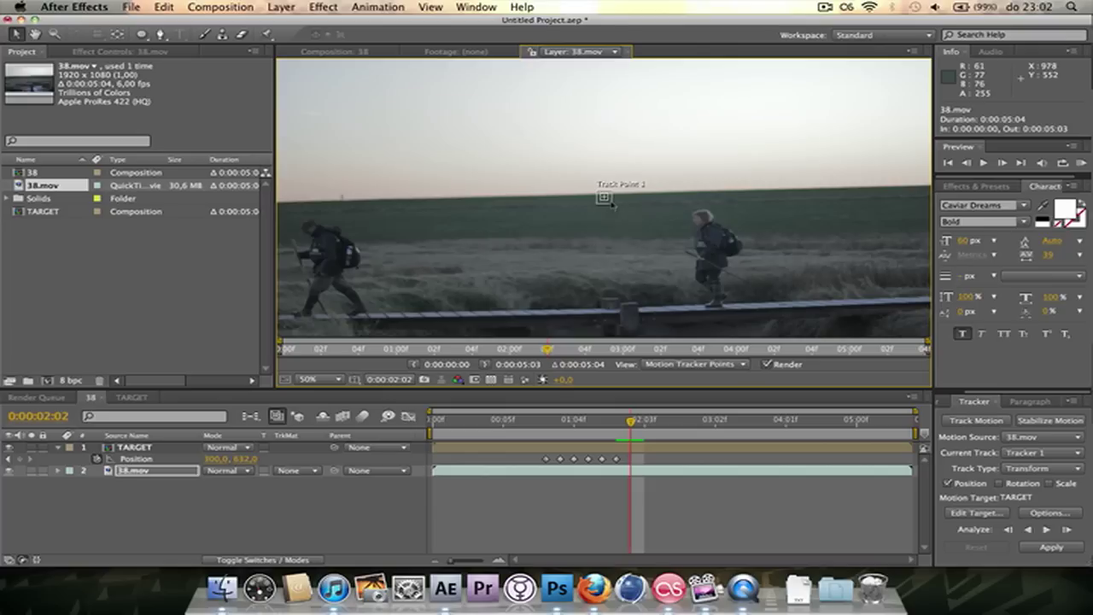
pyautogui.moveTo(612, 204); pyautogui.dragTo(742, 247)
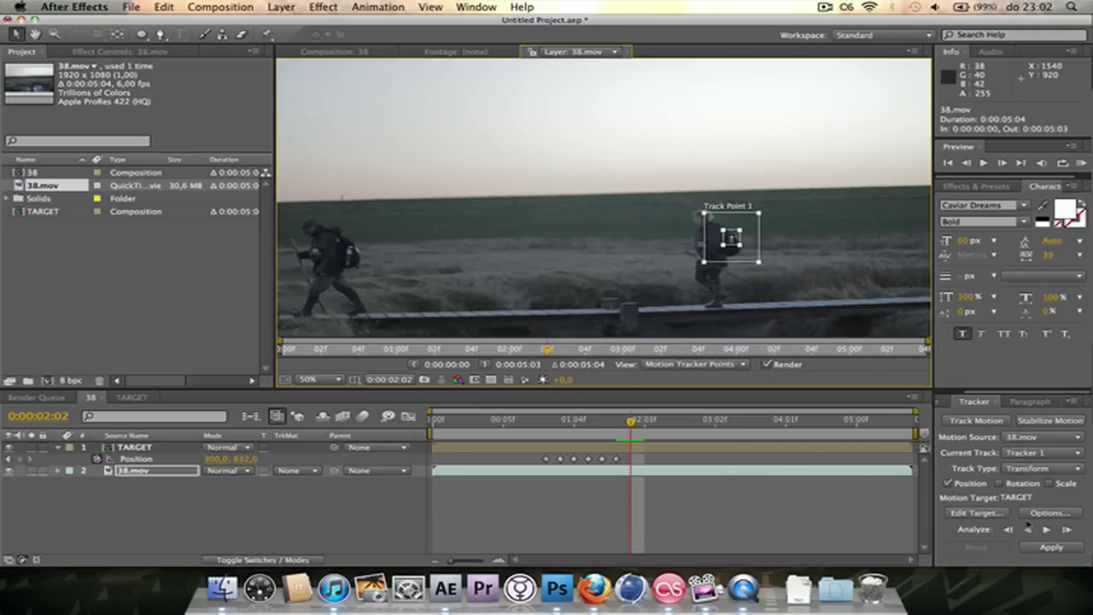
# Step: Place Track Point 1 on the walker at 0:00:01:00, analyze forward, and close the Layer panel
pyautogui.moveTo(548, 349); pyautogui.dragTo(425, 346)
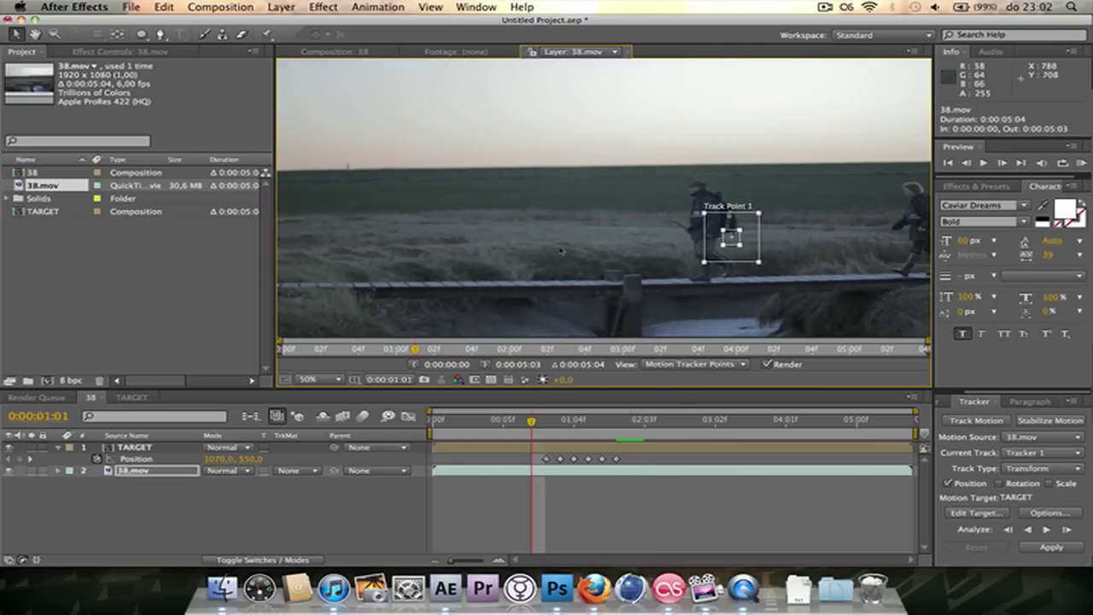
pyautogui.moveTo(660, 263); pyautogui.dragTo(414, 279)
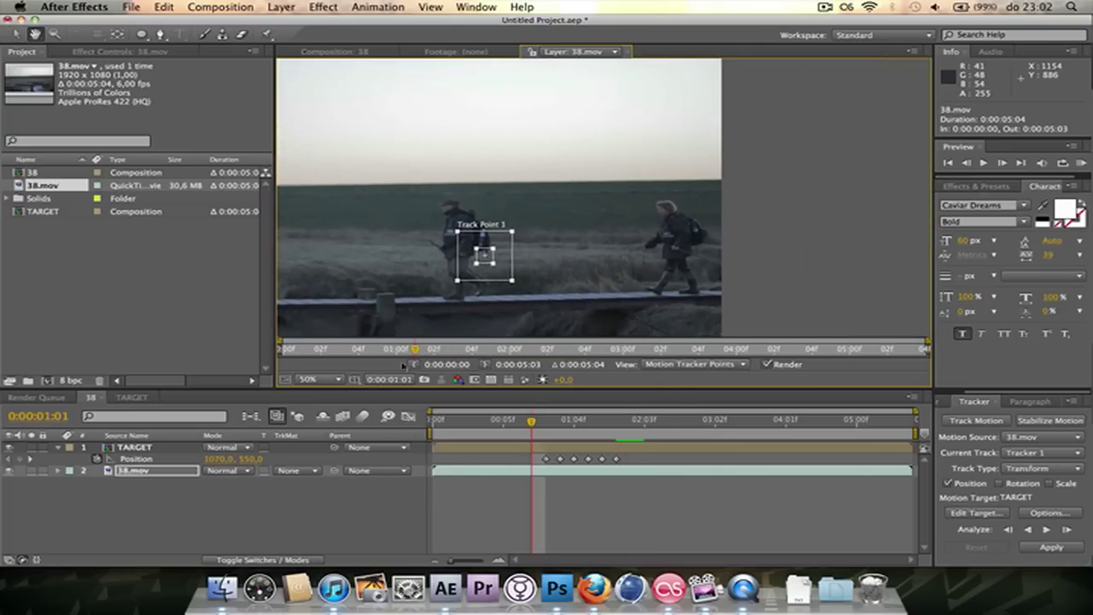
pyautogui.moveTo(532, 420); pyautogui.dragTo(519, 422)
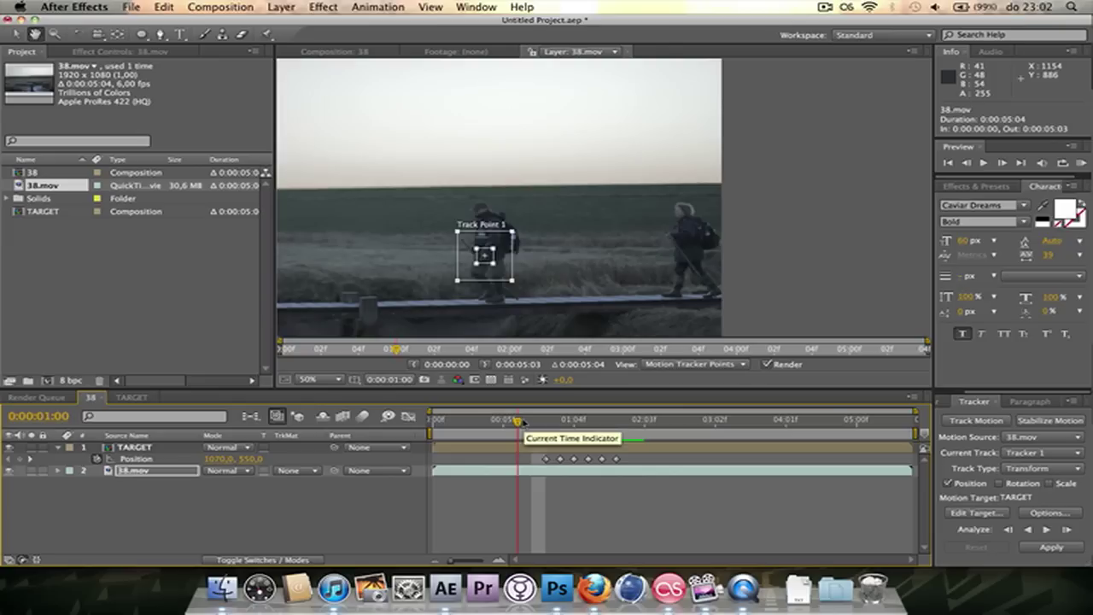
pyautogui.press('v')
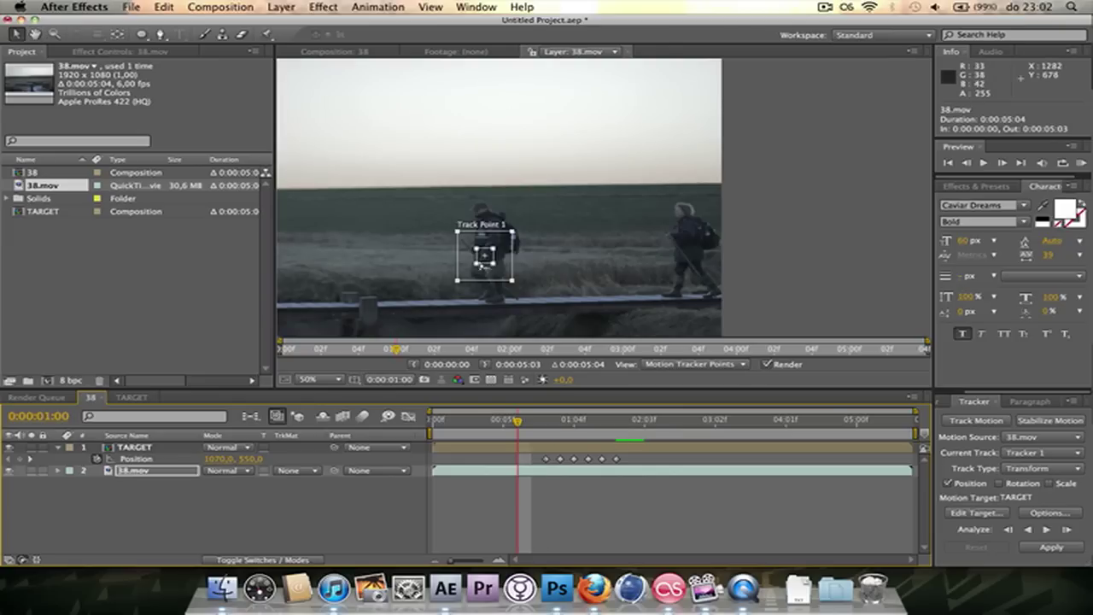
pyautogui.moveTo(485, 255); pyautogui.dragTo(707, 231)
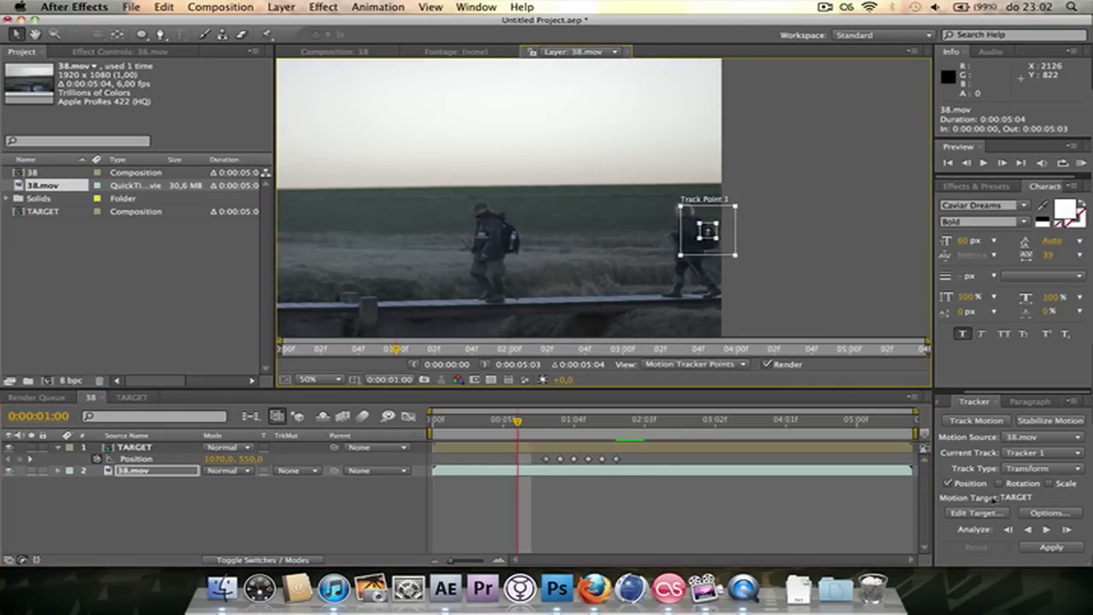
pyautogui.click(1047, 530)
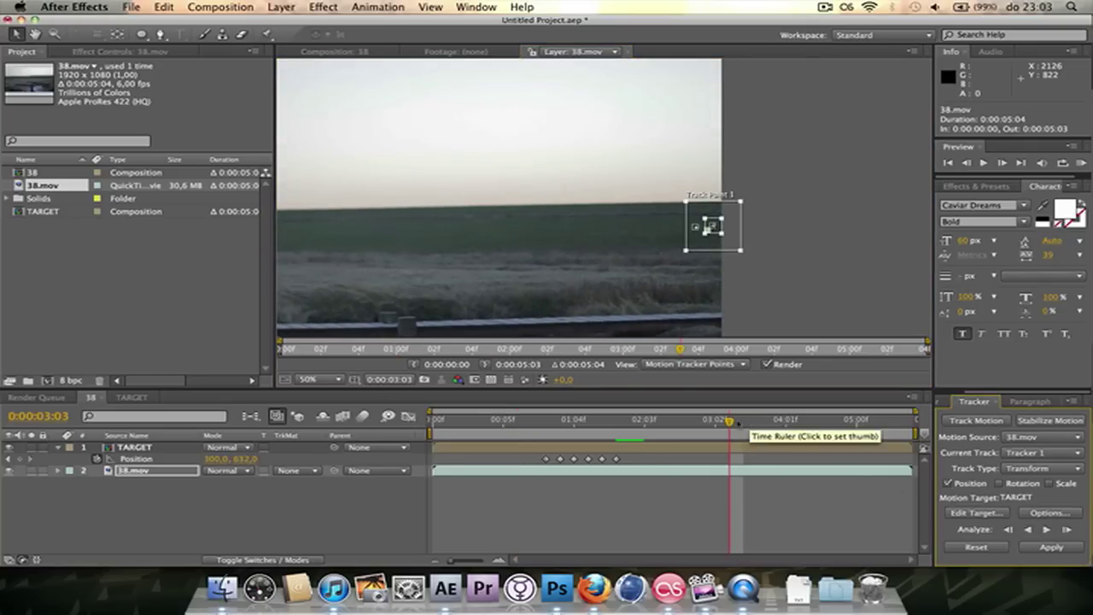
pyautogui.moveTo(730, 420); pyautogui.dragTo(547, 437)
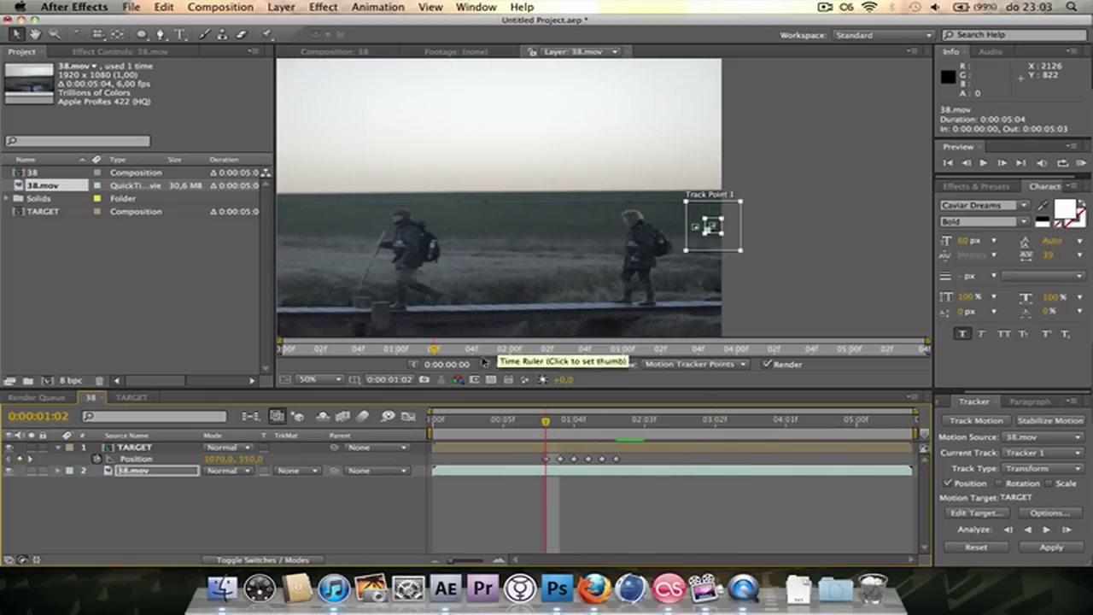
pyautogui.click(620, 51)
# Step: Back in composition 38, show TARGET's motion path and place the target on the walker at 02:02
pyautogui.click(333, 51)
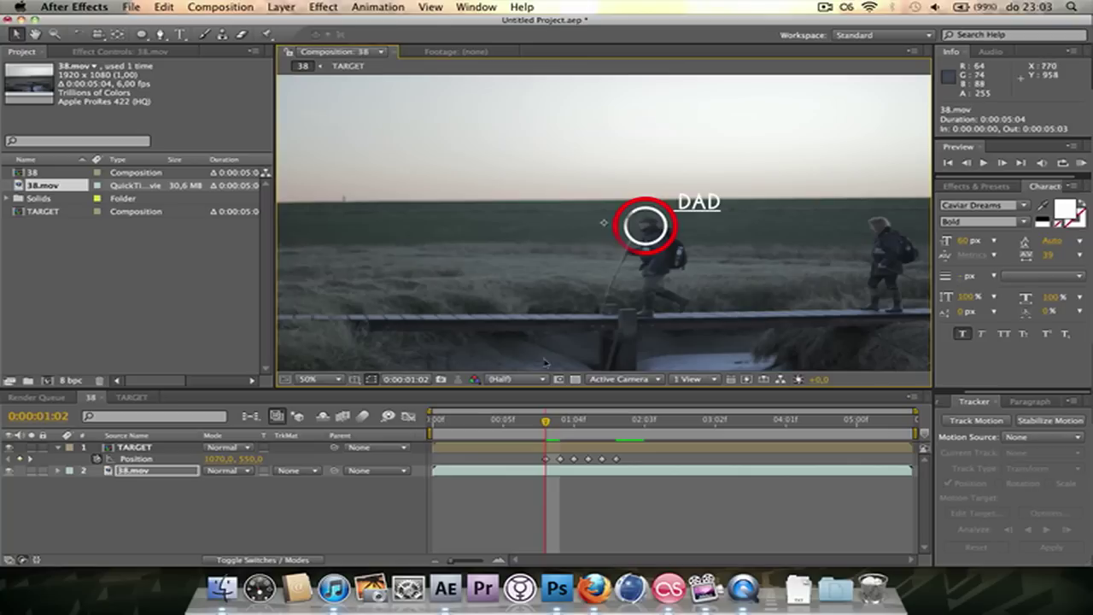
pyautogui.moveTo(546, 420); pyautogui.dragTo(630, 420)
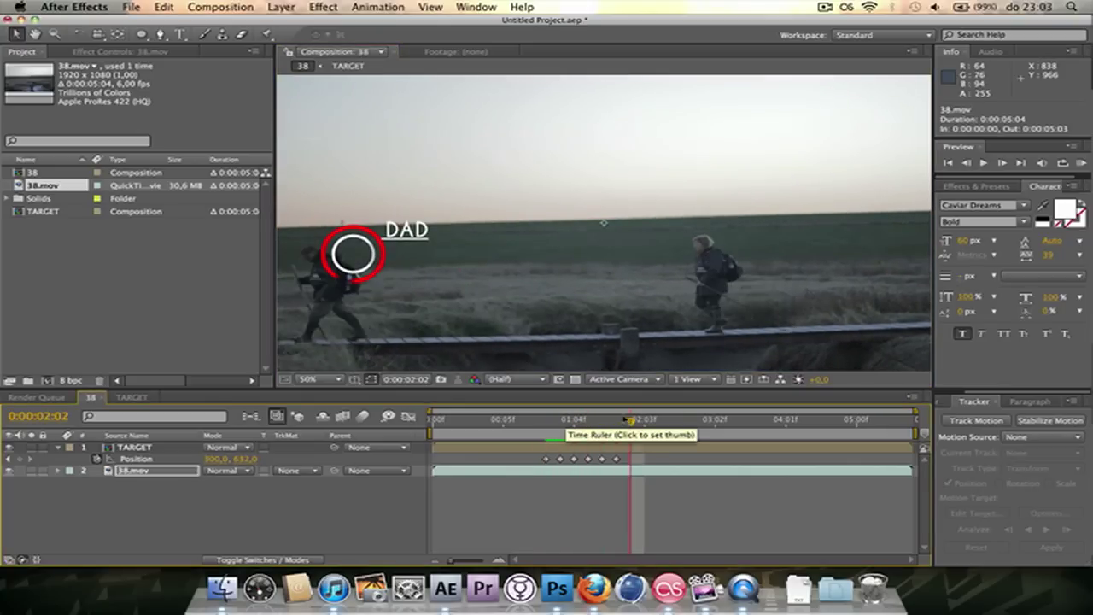
pyautogui.press('space')
pyautogui.moveTo(476, 274); pyautogui.dragTo(644, 274)
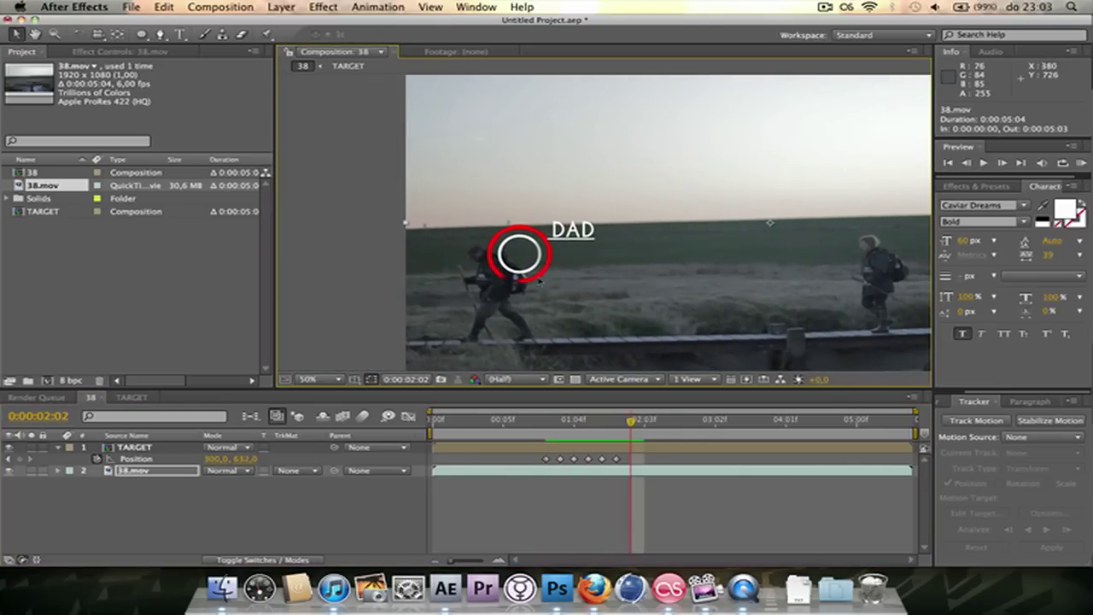
pyautogui.press('super+z')
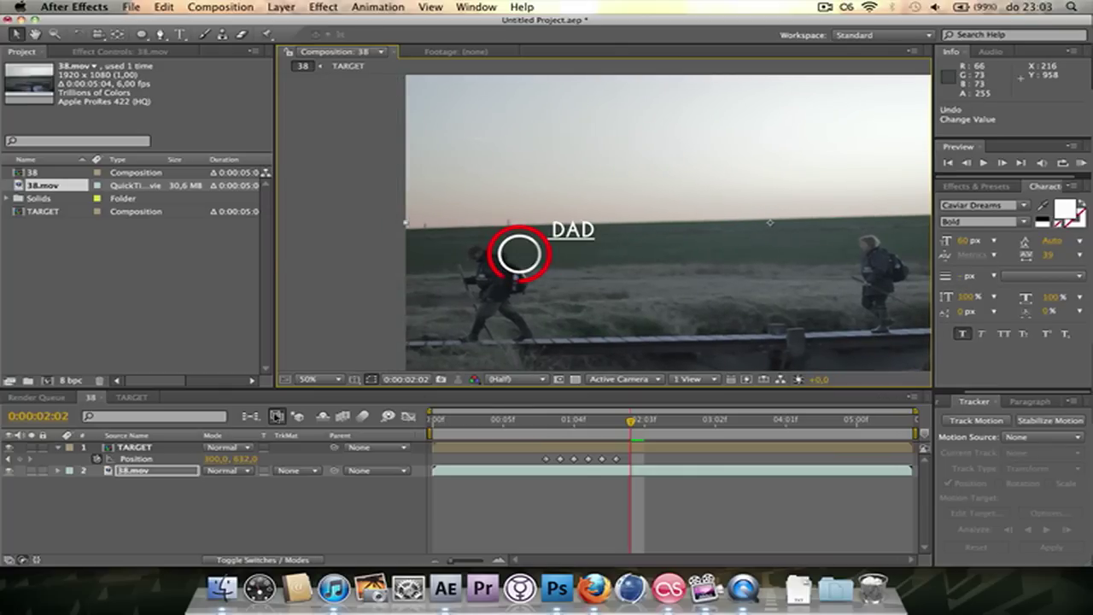
pyautogui.click(137, 459)
pyautogui.moveTo(523, 253); pyautogui.dragTo(481, 252)
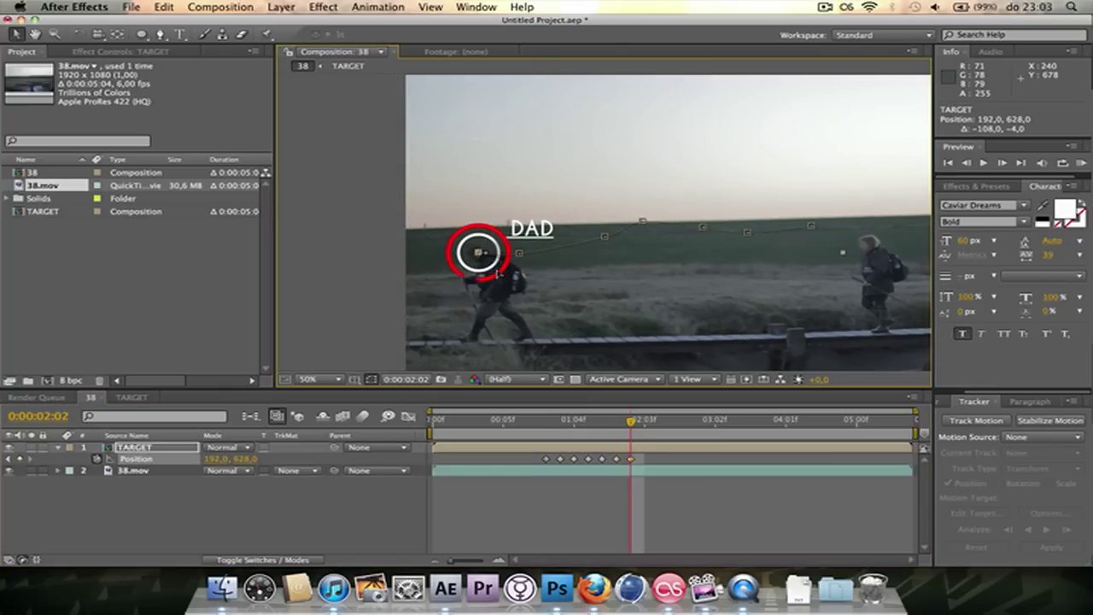
# Step: Follow the walker frame by frame from 02:03 to 03:01, sliding the target off the left edge
pyautogui.click(642, 432)
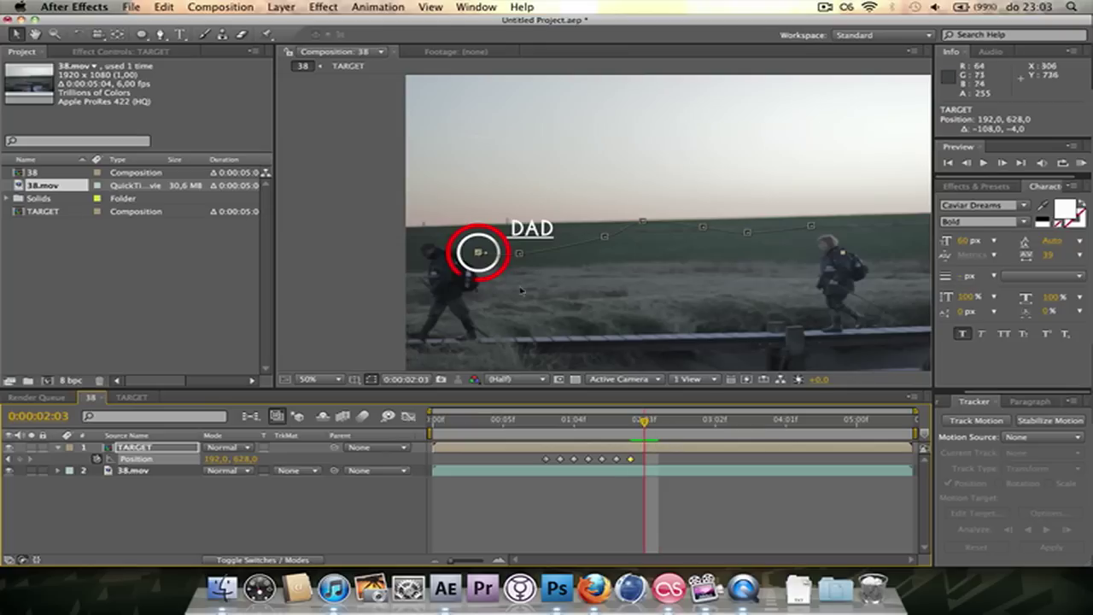
pyautogui.moveTo(475, 253); pyautogui.dragTo(425, 248)
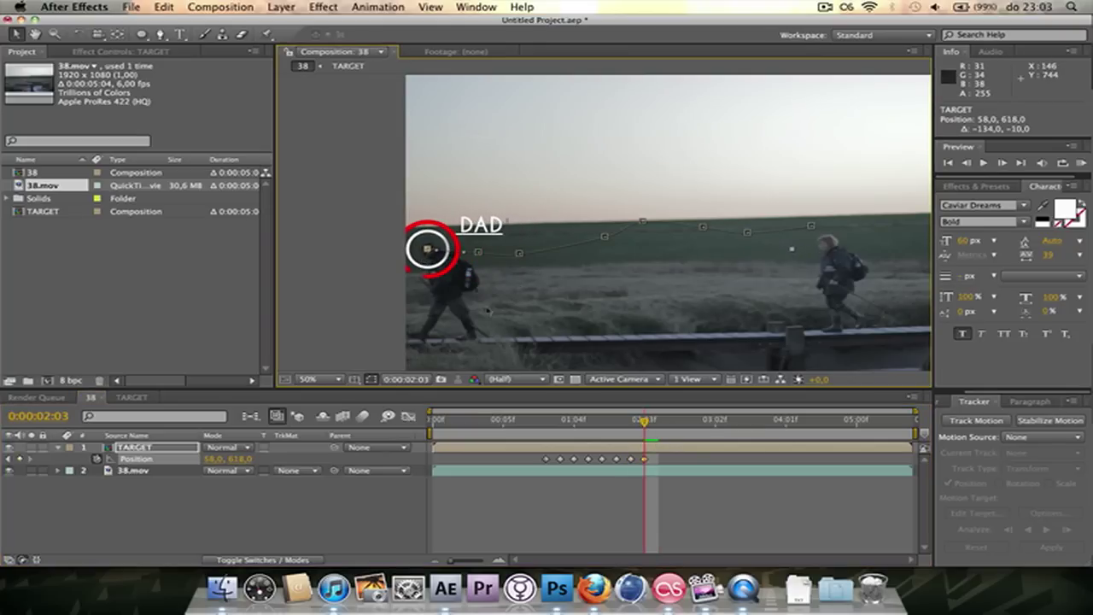
pyautogui.click(657, 424)
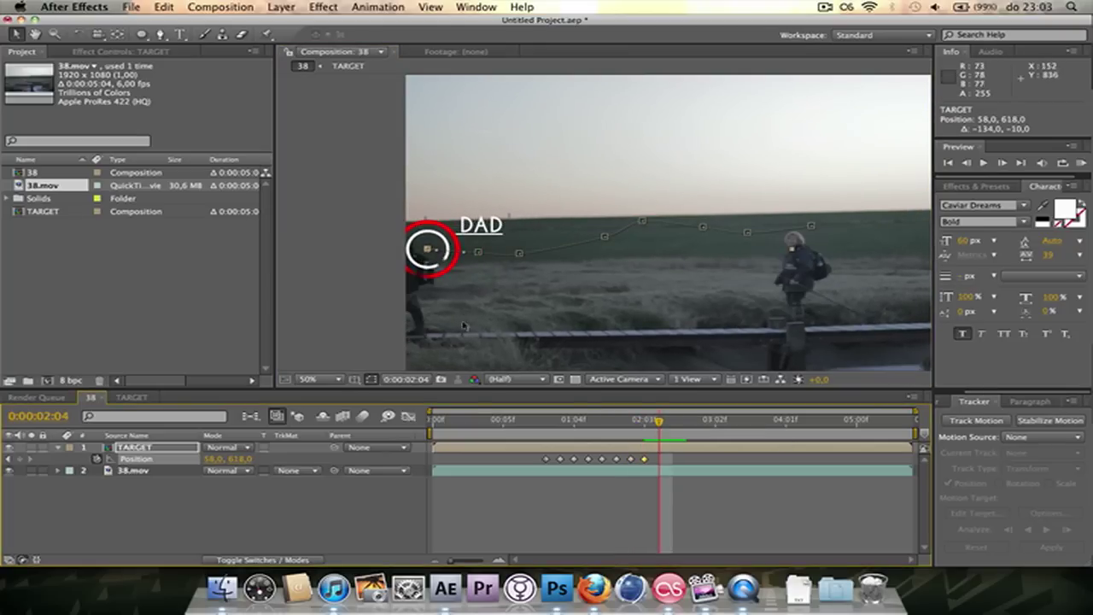
pyautogui.moveTo(427, 249); pyautogui.dragTo(409, 246)
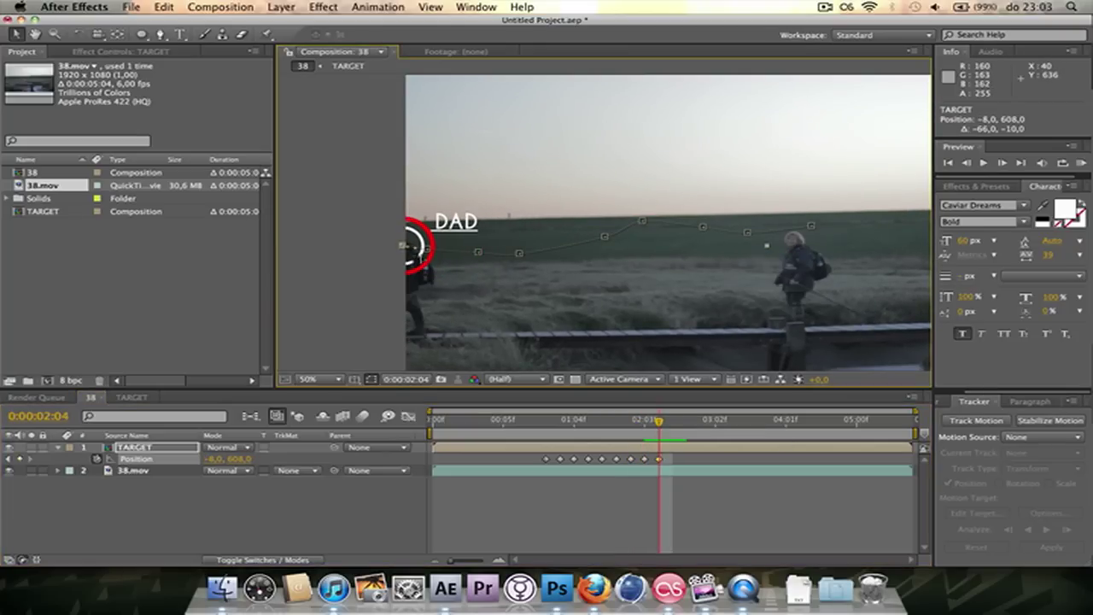
pyautogui.click(673, 422)
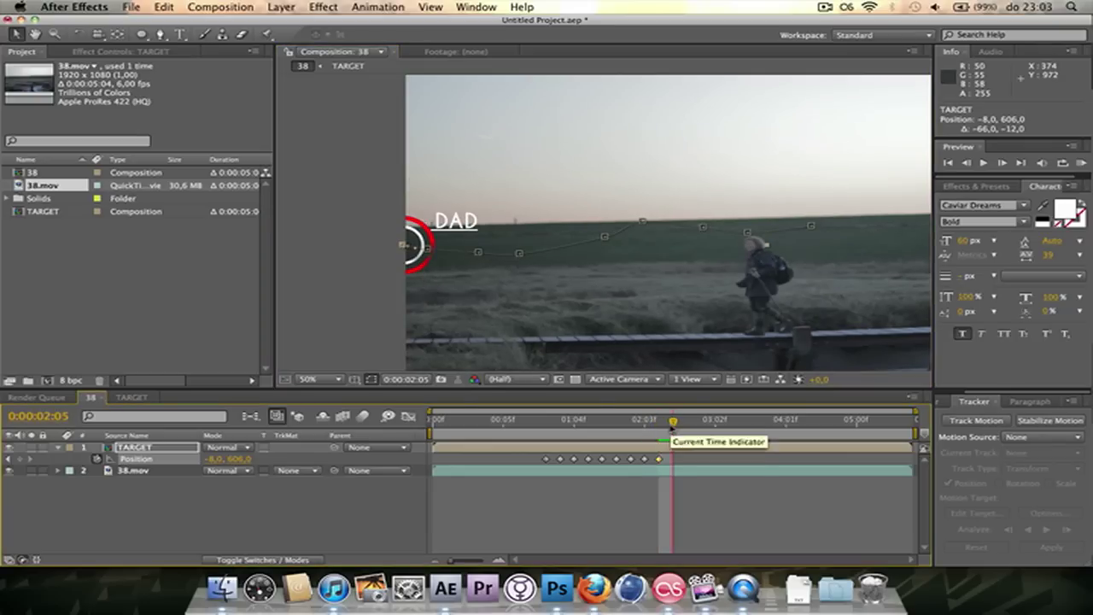
pyautogui.moveTo(411, 247); pyautogui.dragTo(373, 252)
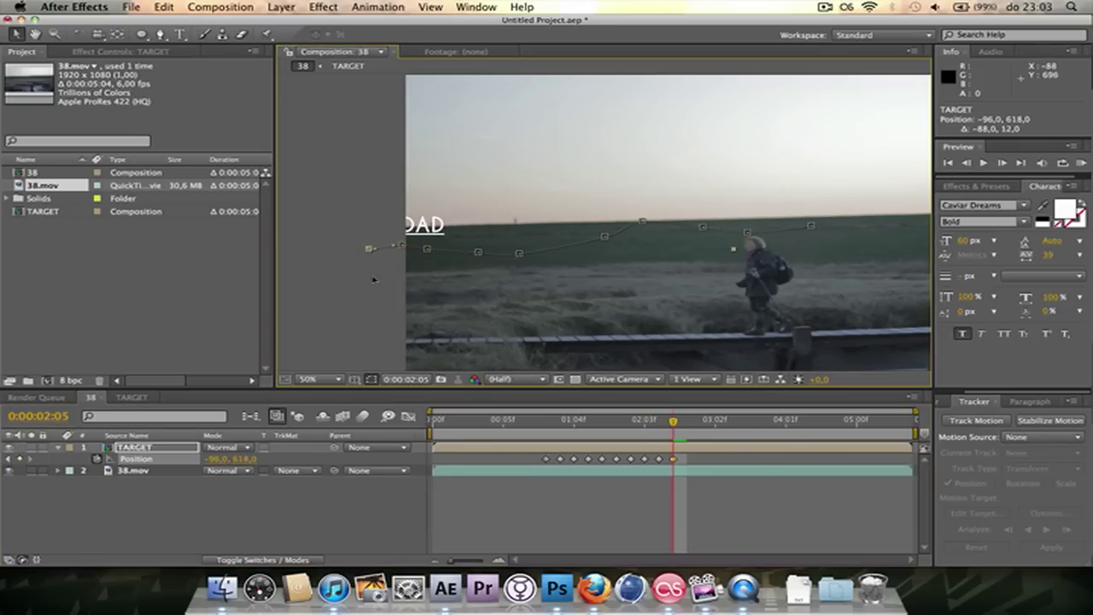
pyautogui.click(686, 425)
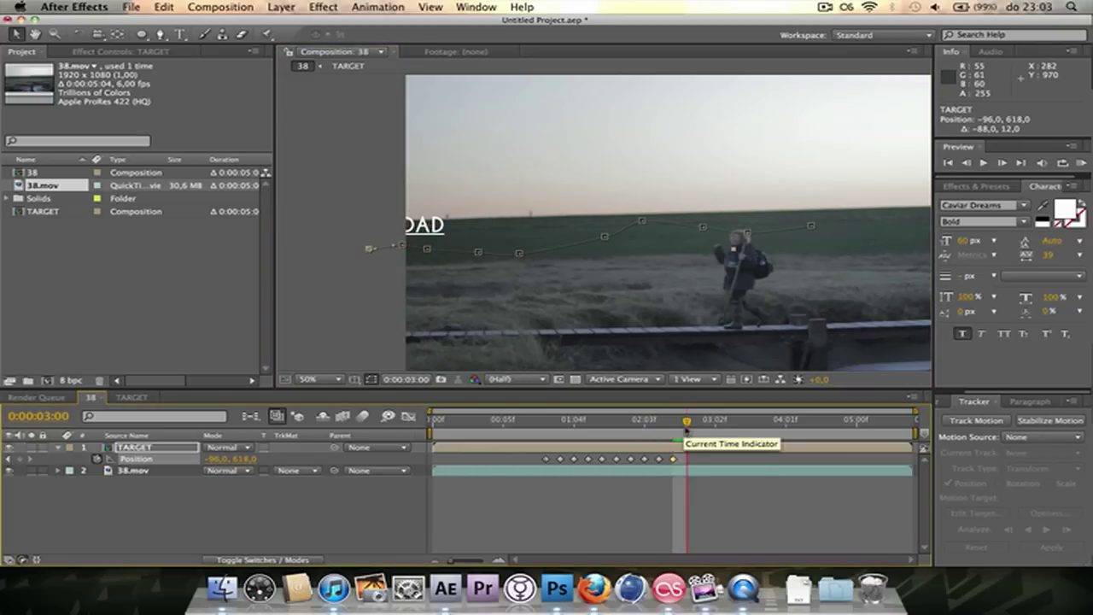
pyautogui.moveTo(369, 250); pyautogui.dragTo(305, 247)
pyautogui.click(701, 419)
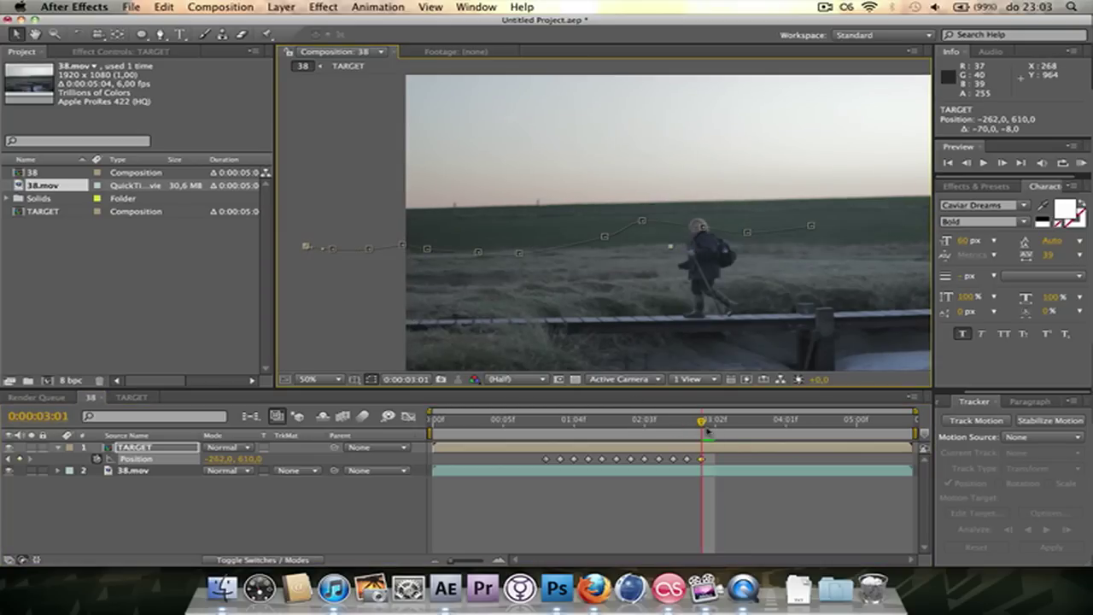
# Step: Place the target on the walker at 01:01 and again at 01:00
pyautogui.moveTo(704, 431); pyautogui.dragTo(540, 432)
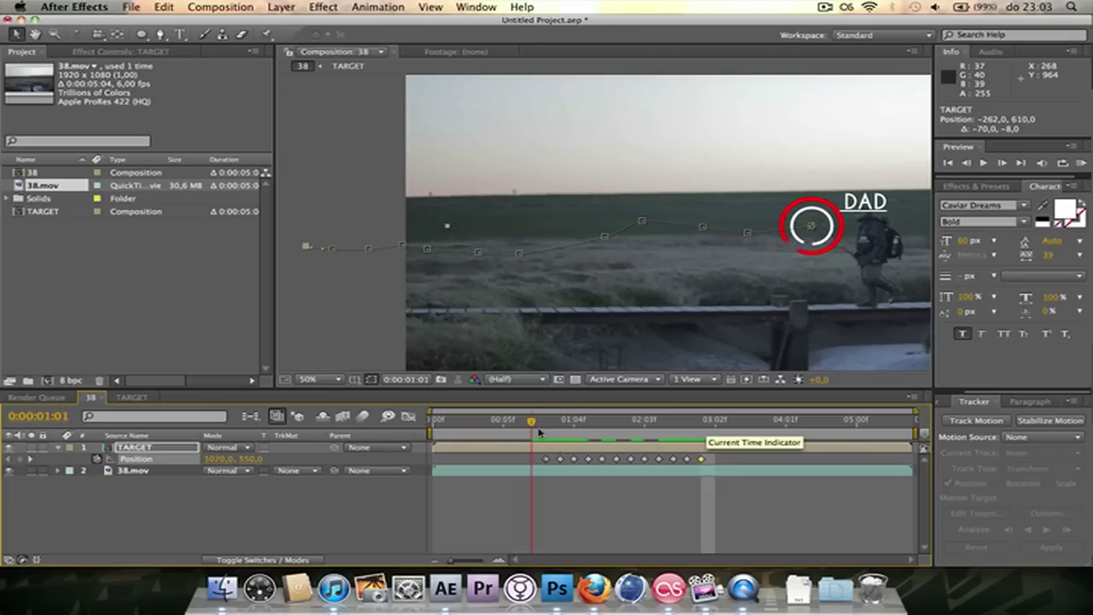
pyautogui.press('h')
pyautogui.moveTo(733, 333); pyautogui.dragTo(400, 351)
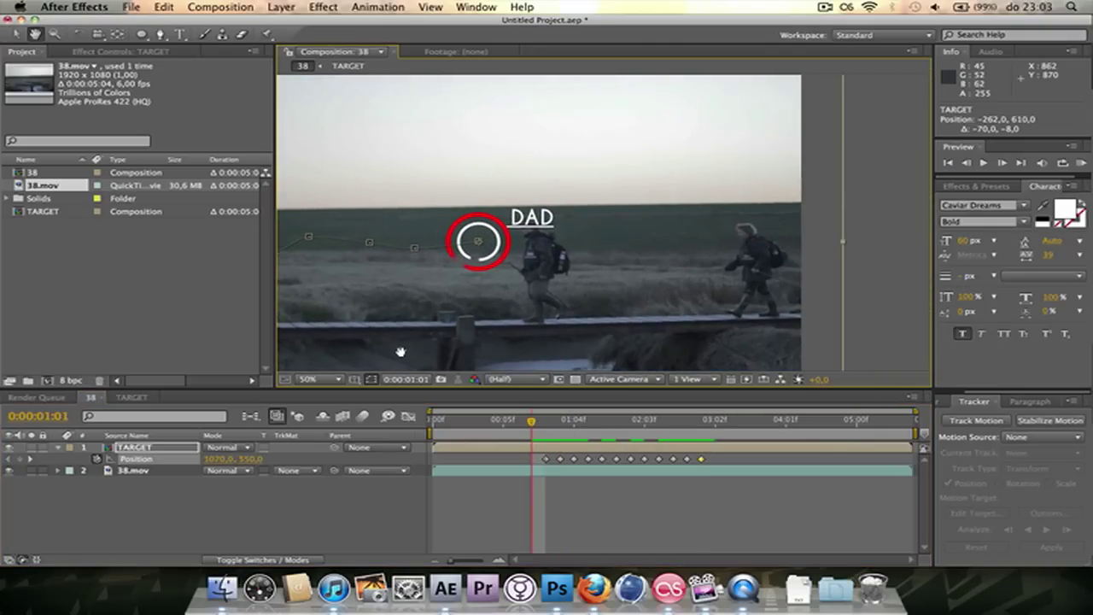
pyautogui.press('v')
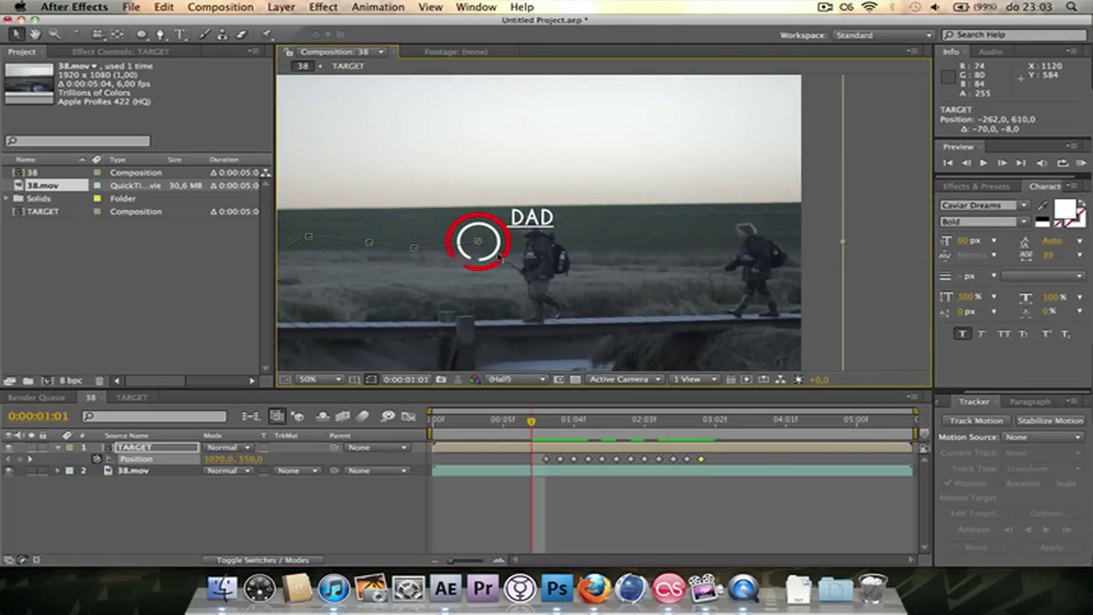
pyautogui.moveTo(498, 257); pyautogui.dragTo(558, 269)
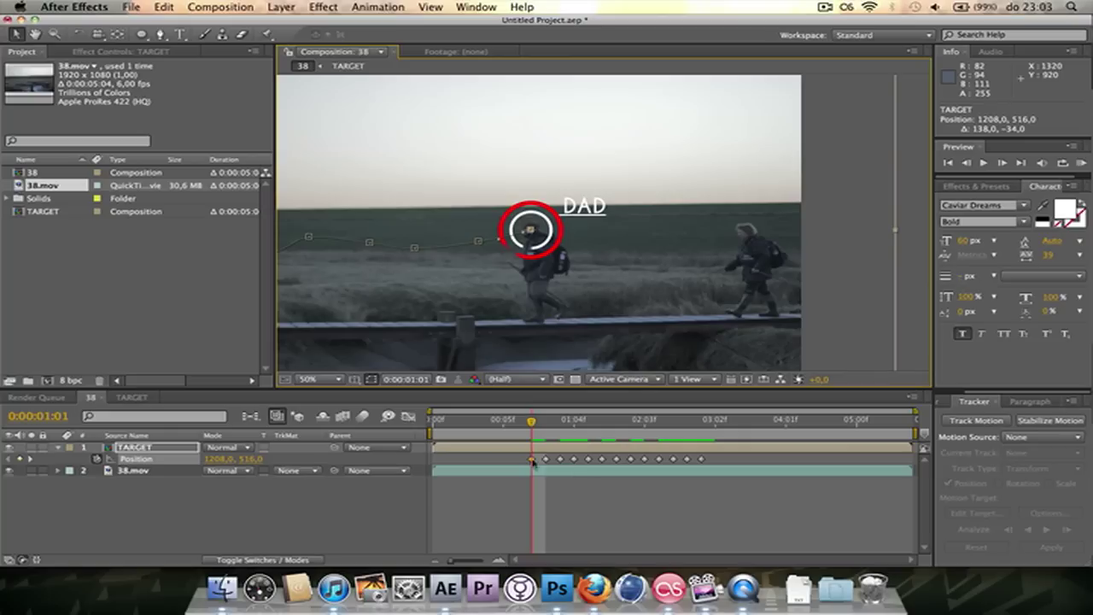
pyautogui.moveTo(525, 427); pyautogui.dragTo(517, 425)
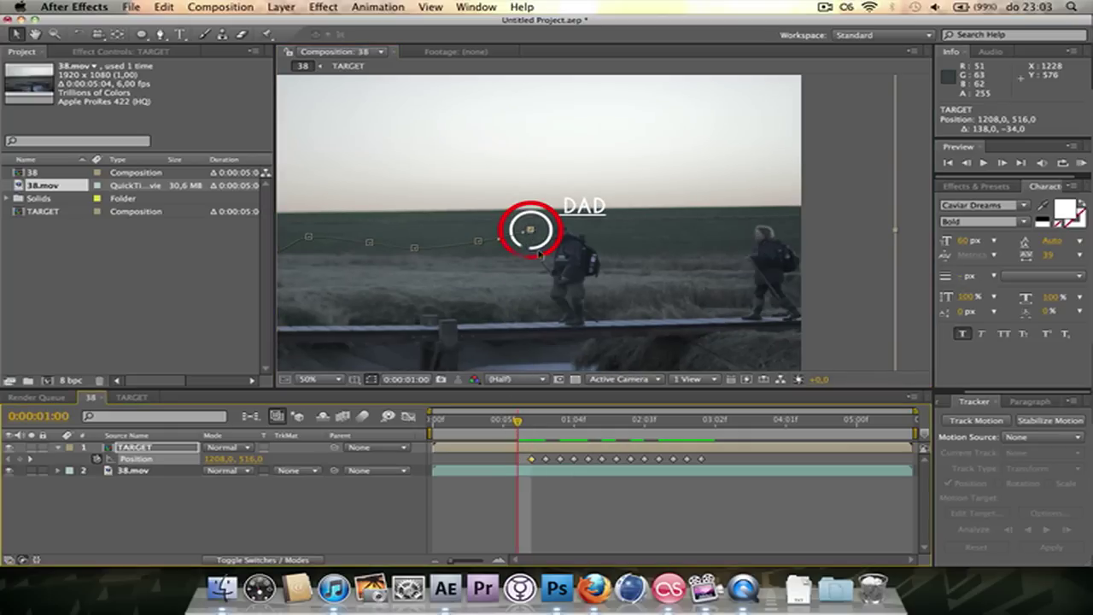
pyautogui.moveTo(534, 256); pyautogui.dragTo(640, 213)
# Step: Keyframe the target back from 00:04 to the first frame, ending off-frame right at 2028, 444
pyautogui.click(504, 424)
pyautogui.moveTo(503, 420); pyautogui.dragTo(494, 416)
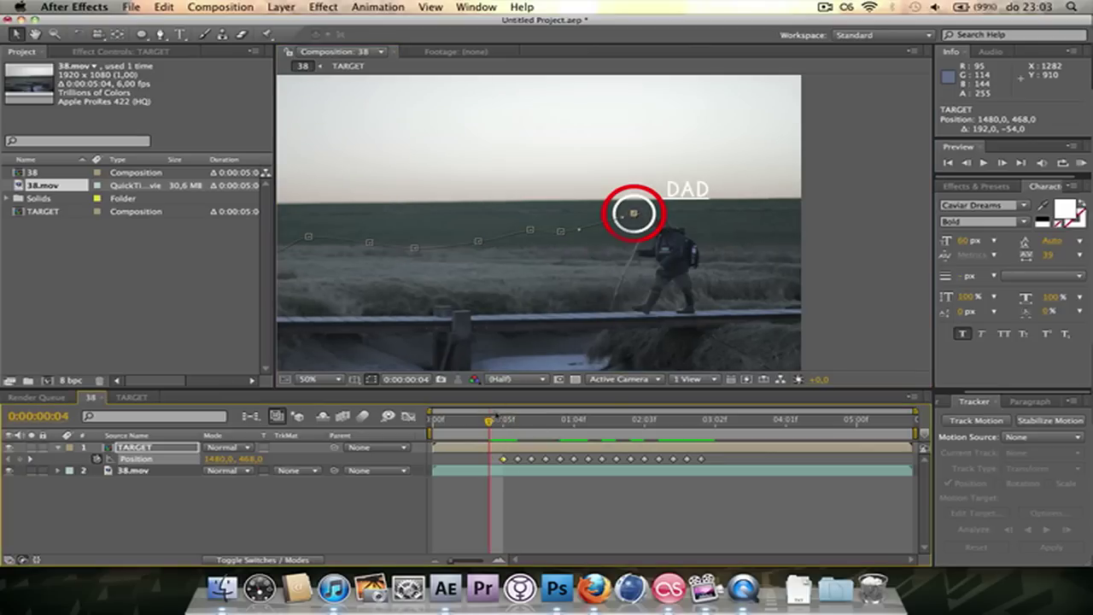
pyautogui.moveTo(656, 232); pyautogui.dragTo(699, 246)
pyautogui.press('pageup')
pyautogui.press('pageup')
pyautogui.press('pagedown')
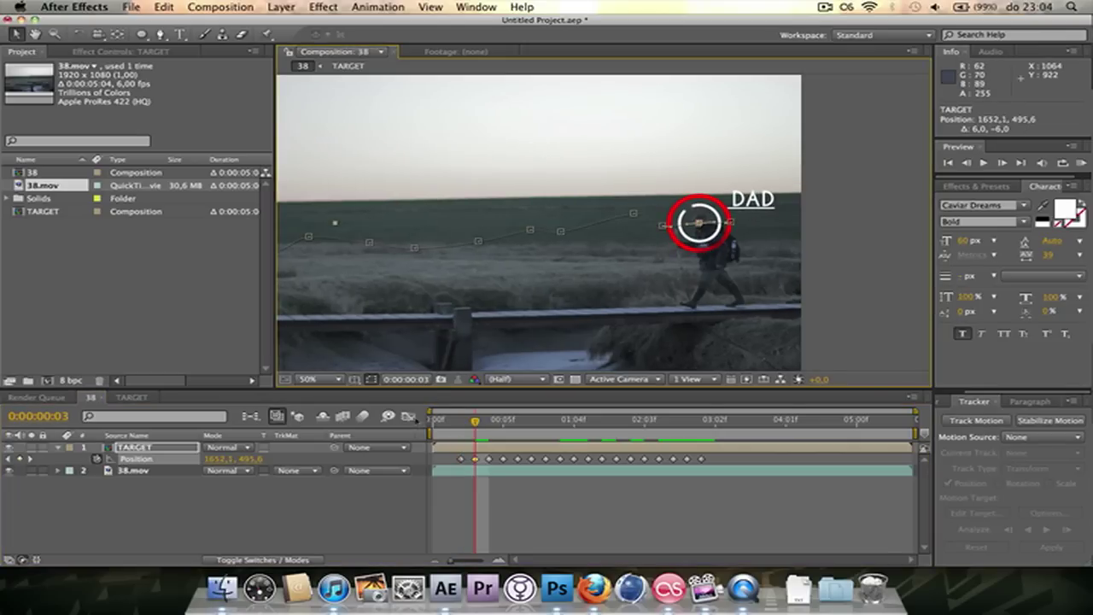
pyautogui.press('pageup')
pyautogui.press('pageup')
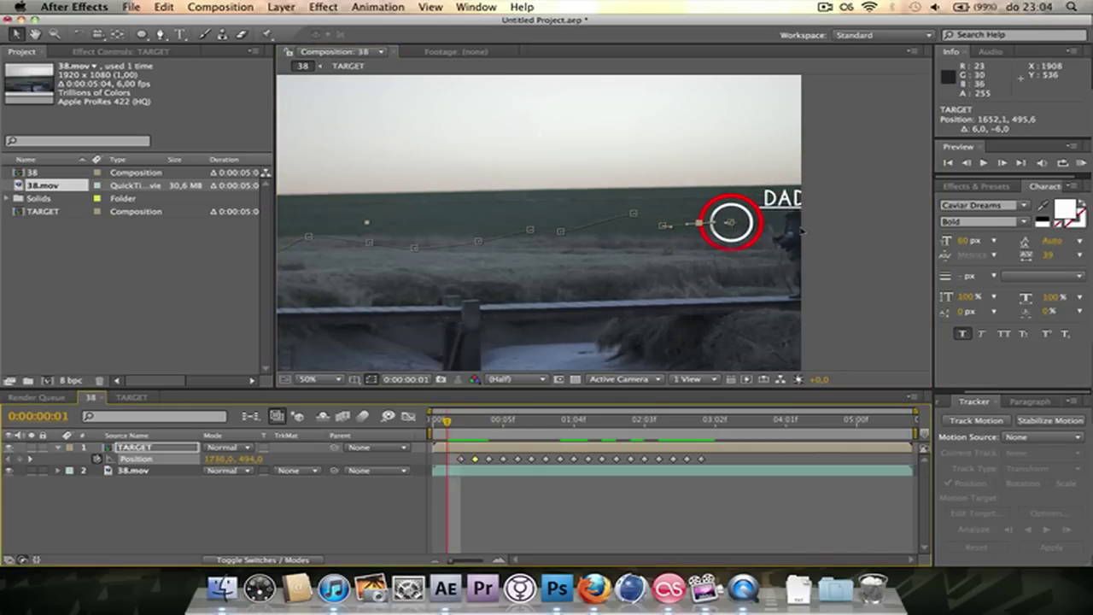
pyautogui.moveTo(747, 244); pyautogui.dragTo(811, 228)
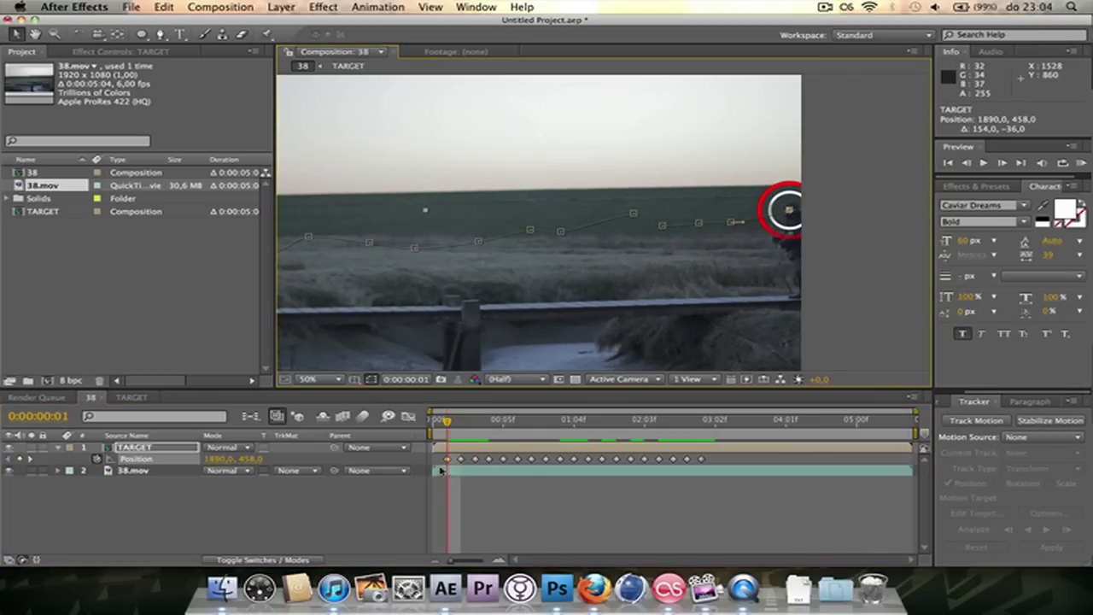
pyautogui.press('pageup')
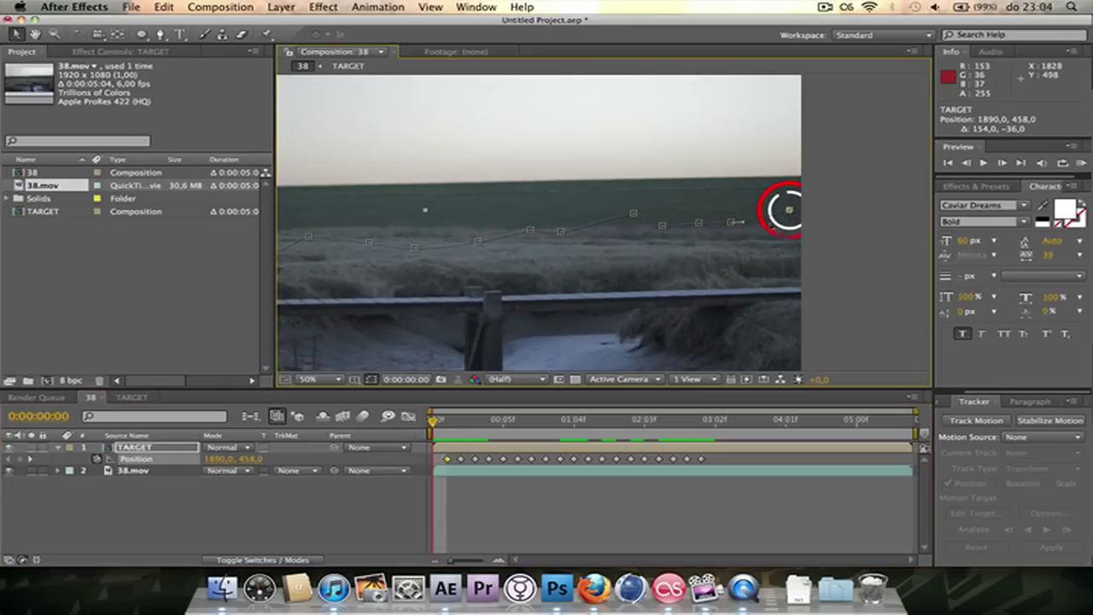
pyautogui.moveTo(762, 228); pyautogui.dragTo(821, 222)
# Step: Zoom the viewer to 25%, end the work area at 03:02, and RAM Preview the tracking
pyautogui.press(',')
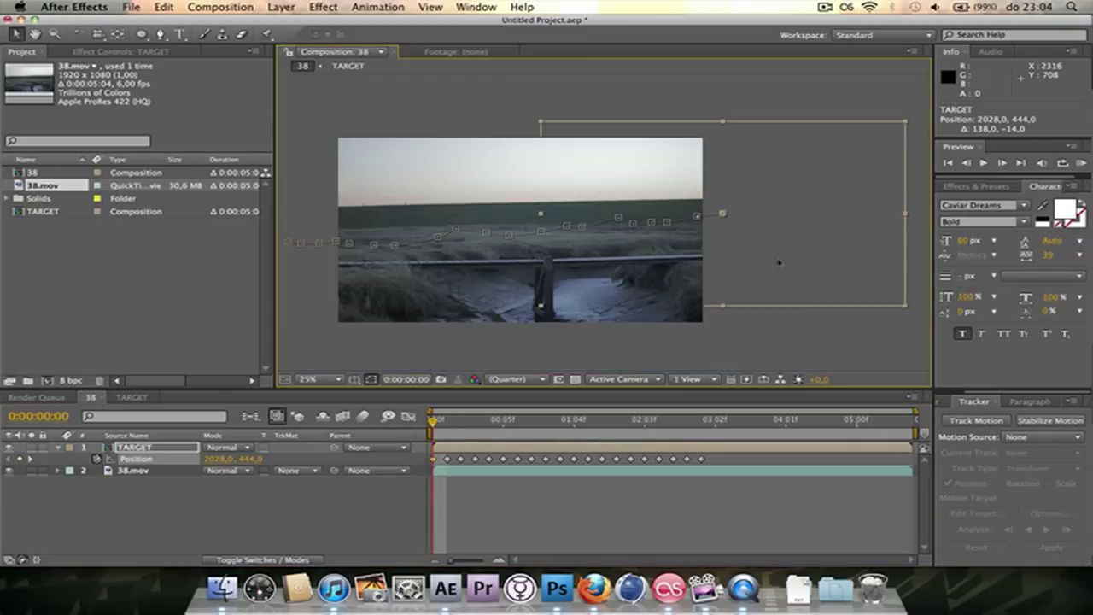
pyautogui.moveTo(917, 434); pyautogui.dragTo(718, 434)
pyautogui.rightClick(716, 336)
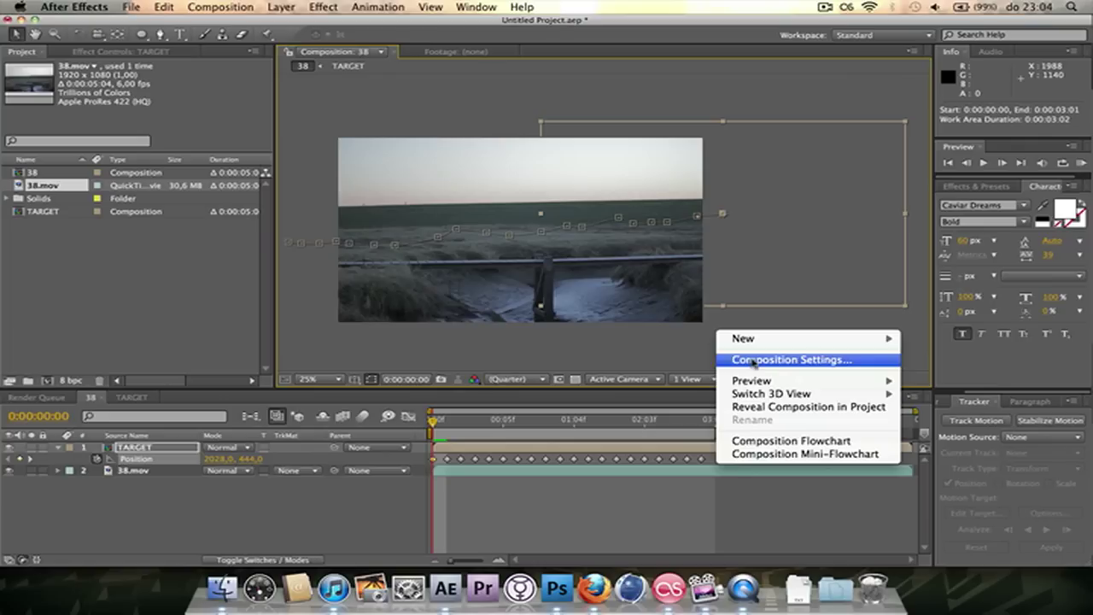
pyautogui.moveTo(759, 381)
pyautogui.click(925, 381)
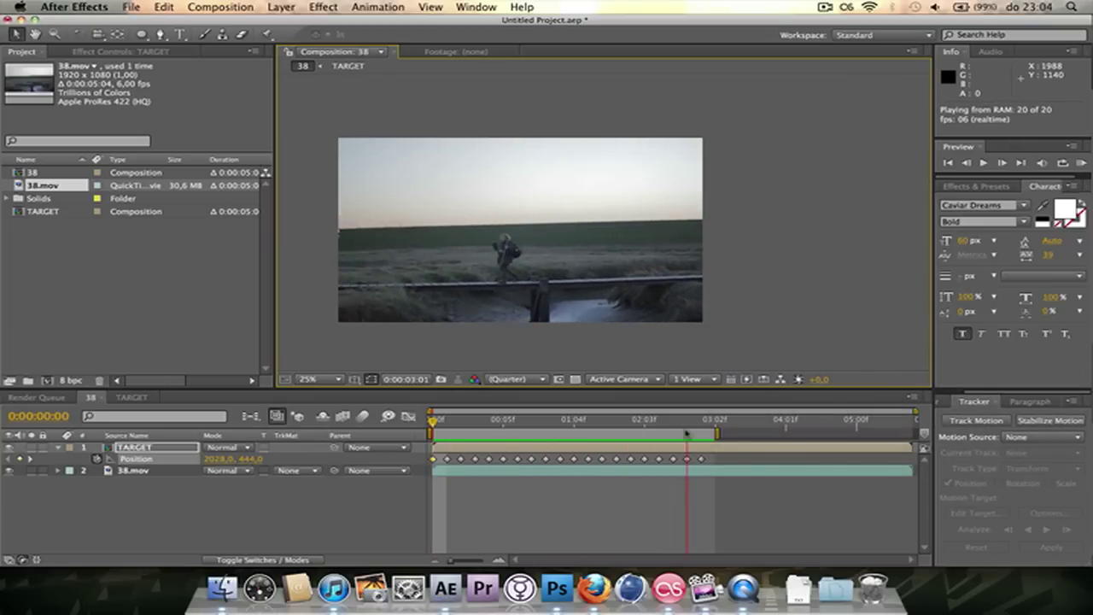
# Step: Stop playback and scrub to 01:05 and 02:00 to check the DAD target follows the walker
pyautogui.press('space')
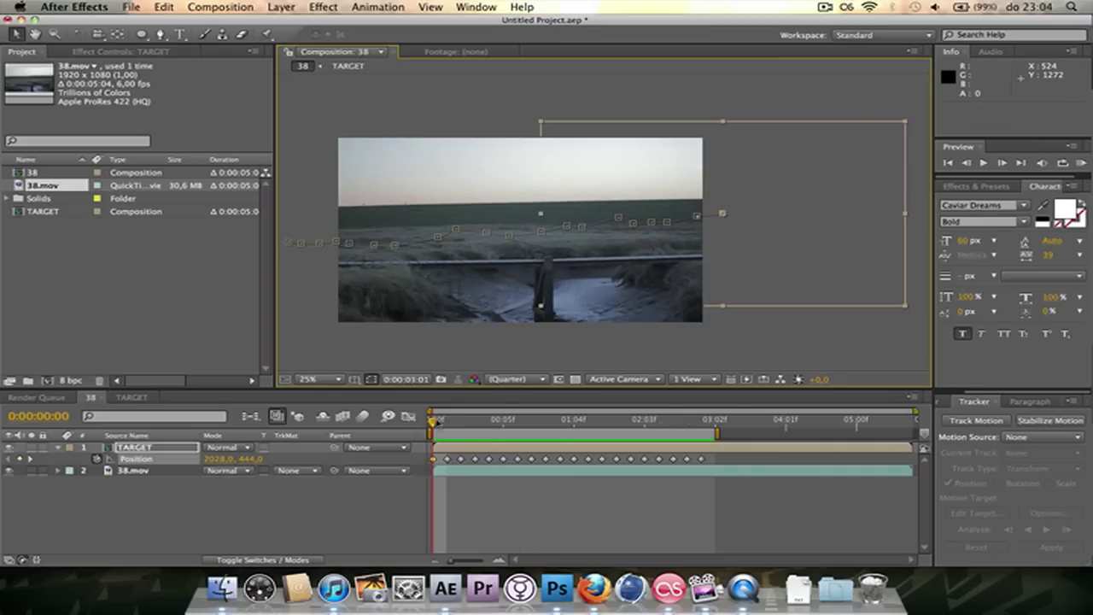
pyautogui.moveTo(431, 421); pyautogui.dragTo(590, 422)
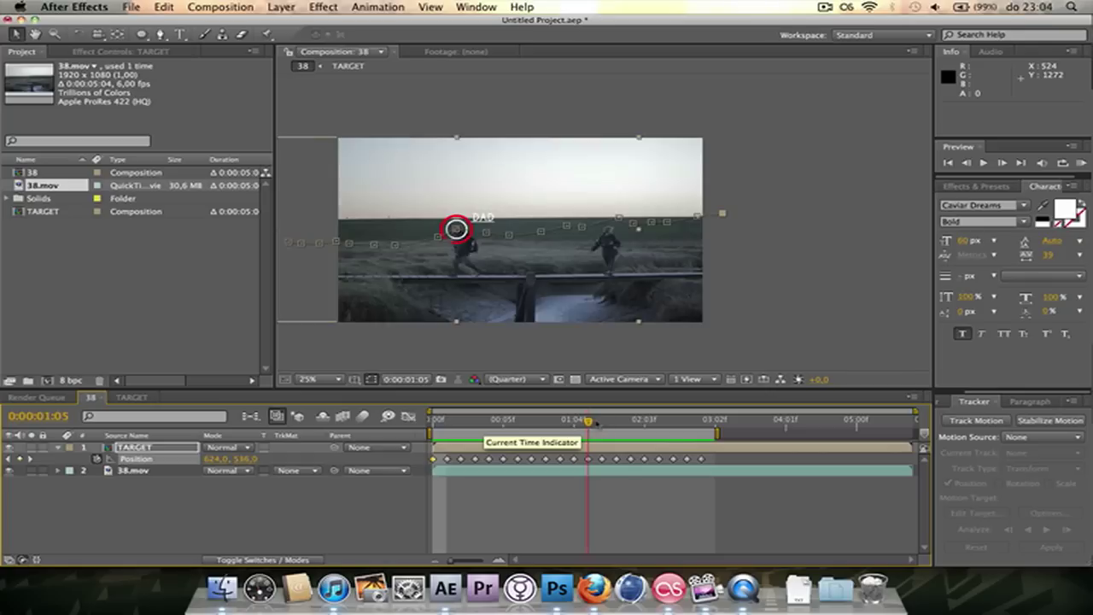
pyautogui.moveTo(588, 421)
pyautogui.mouseDown()
pyautogui.moveTo(632, 422)
pyautogui.moveTo(603, 422)
pyautogui.mouseUp()
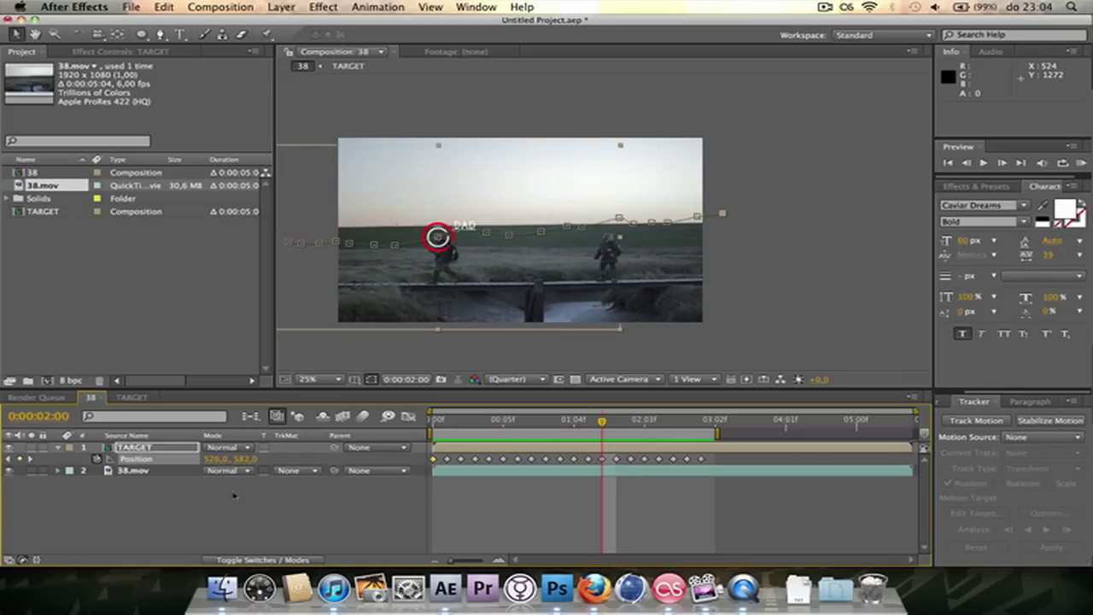